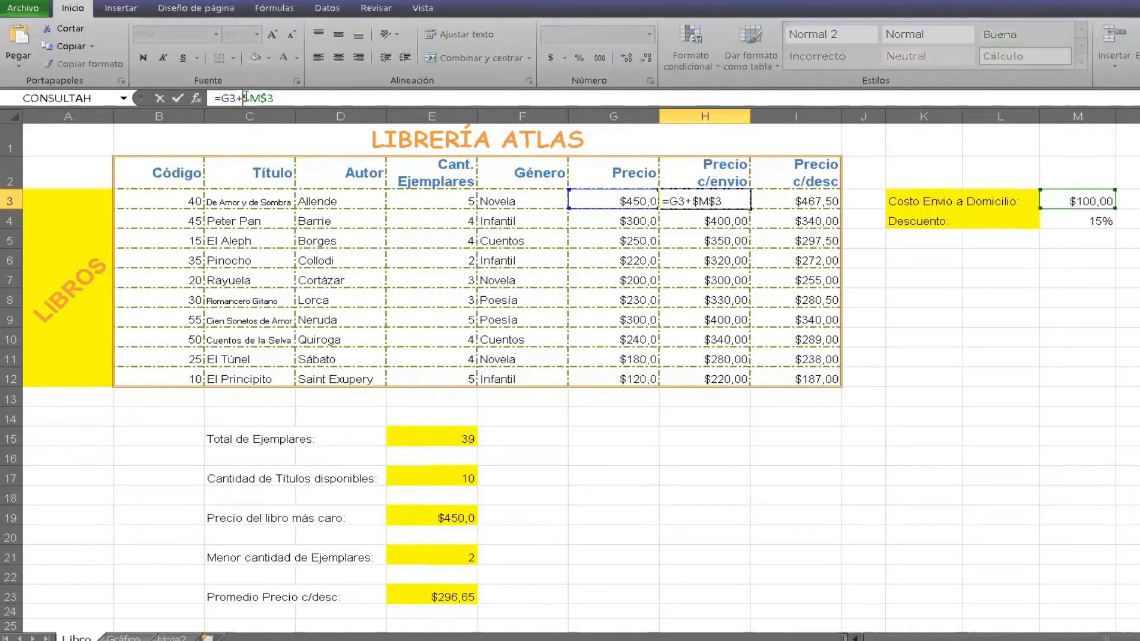
{"action": "left_click_drag", "start_coordinate": [246, 98], "coordinate": [283, 97]}
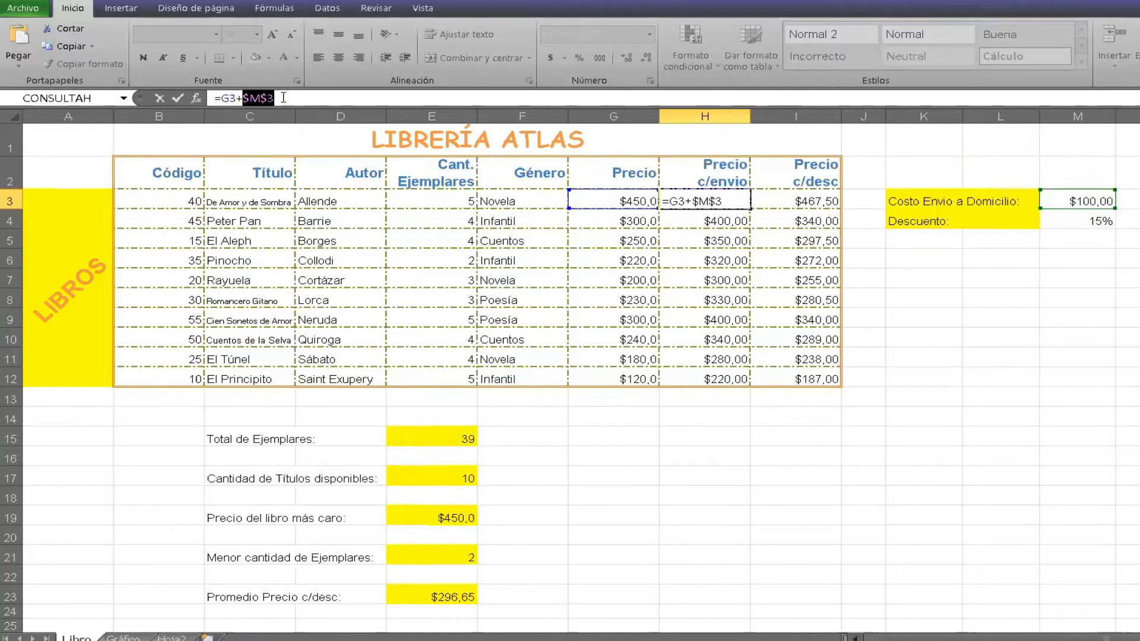
{"action": "left_click", "coordinate": [921, 316]}
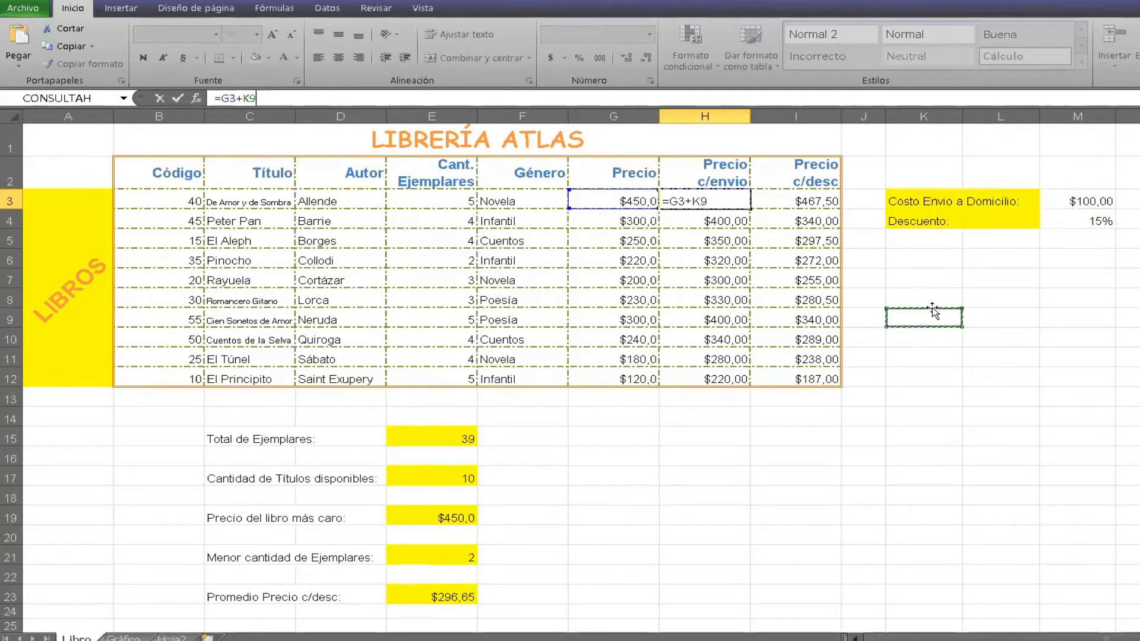
{"action": "key", "text": "Escape"}
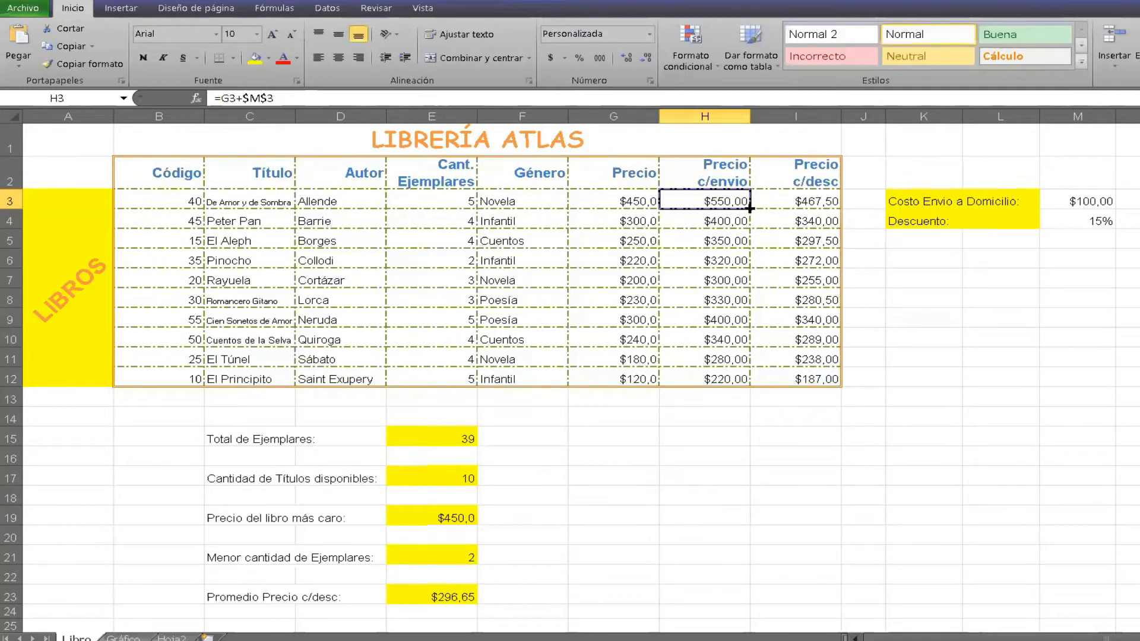
Examine the formulas for Pinocho's price with shipping, the first book's discounted price and the total number of copies.
{"action": "left_click", "coordinate": [716, 266]}
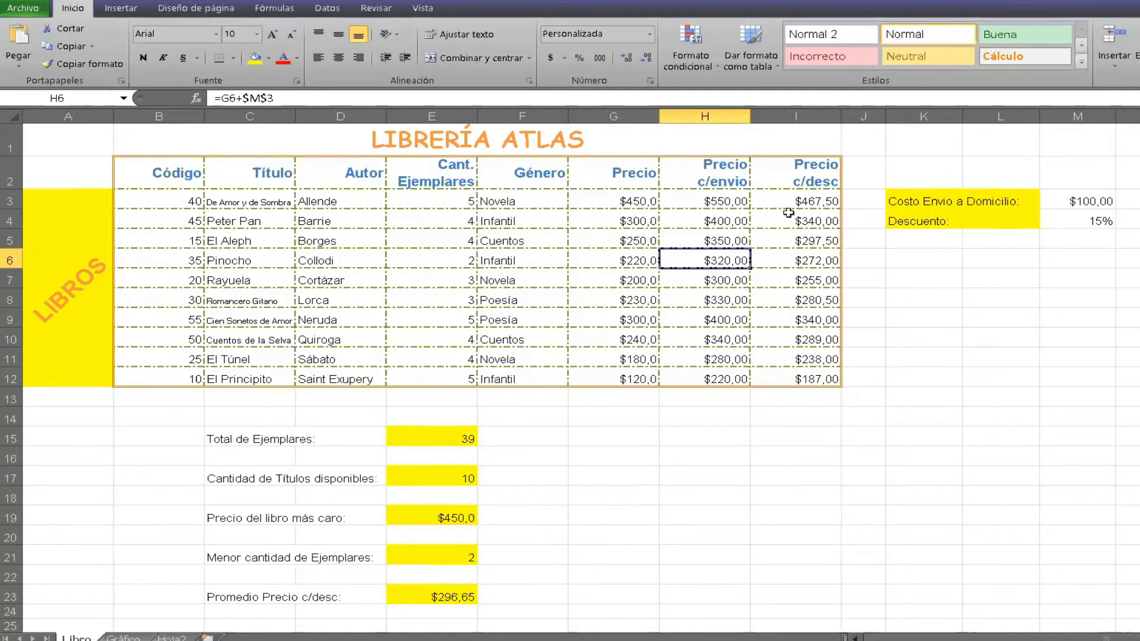
{"action": "left_click", "coordinate": [825, 197]}
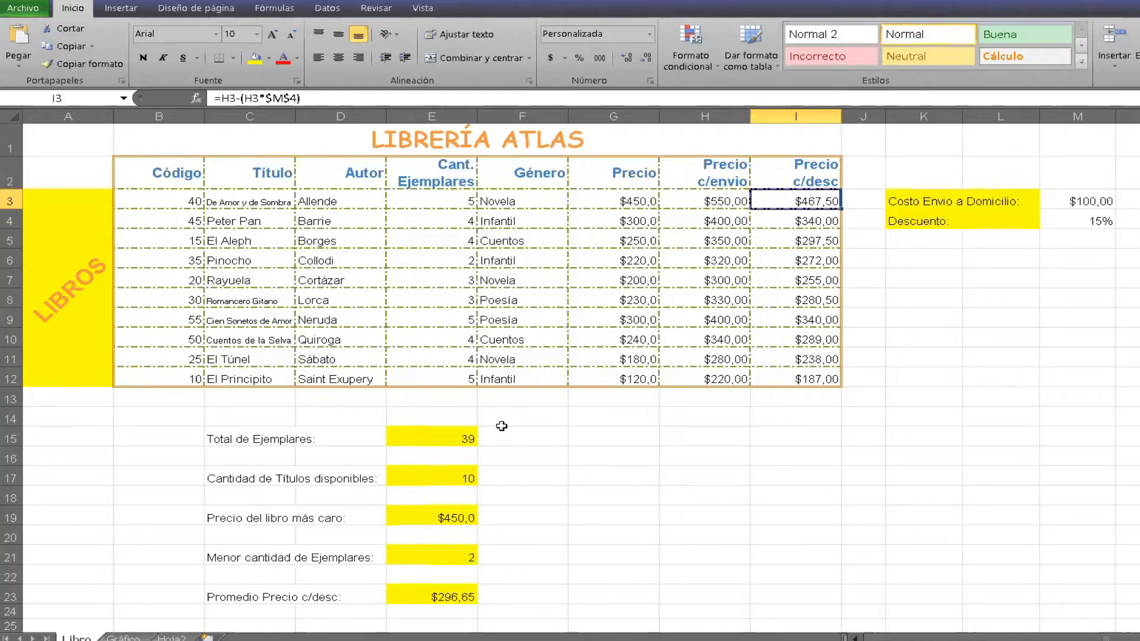
{"action": "left_click", "coordinate": [249, 440]}
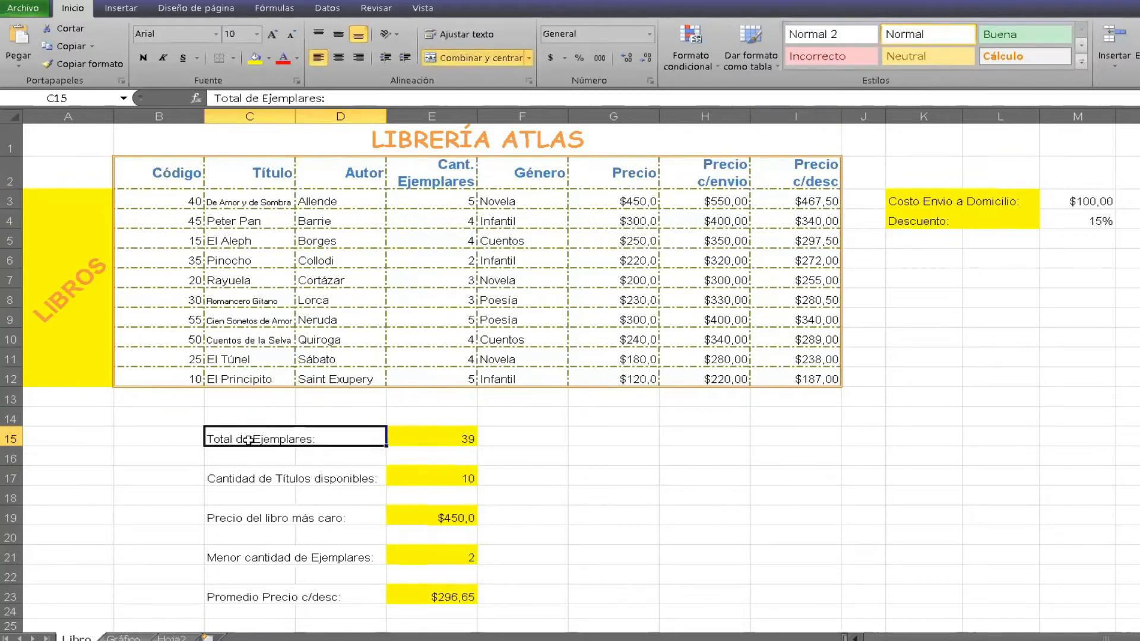
{"action": "left_click", "coordinate": [435, 437]}
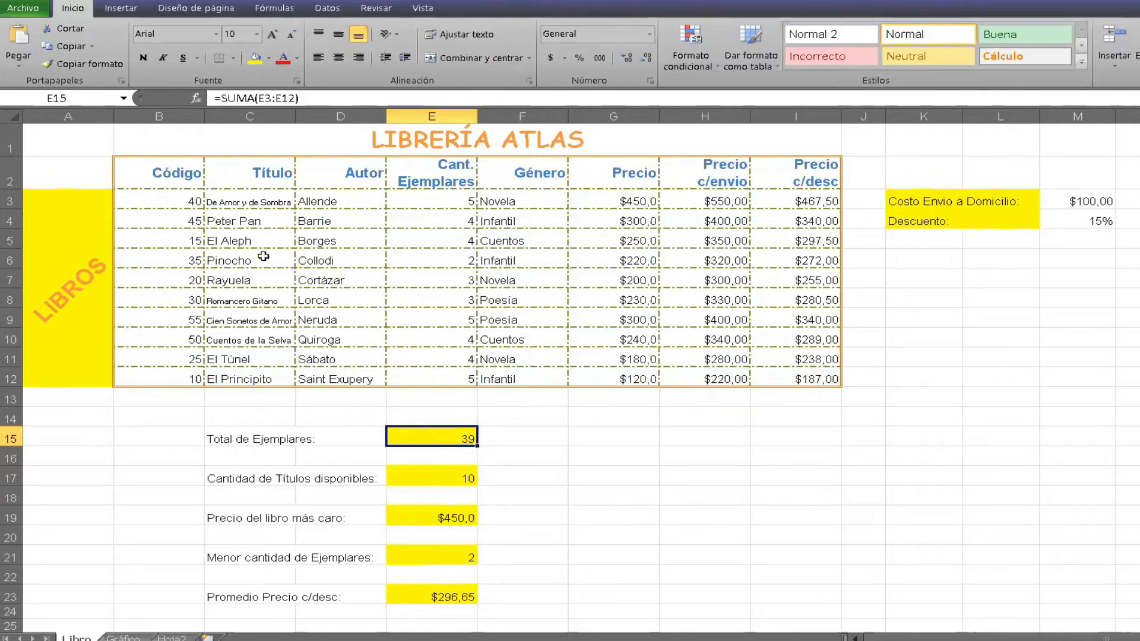
Go through the book titles in the Título column and examine the formula that counts the available titles.
{"action": "left_click", "coordinate": [269, 202]}
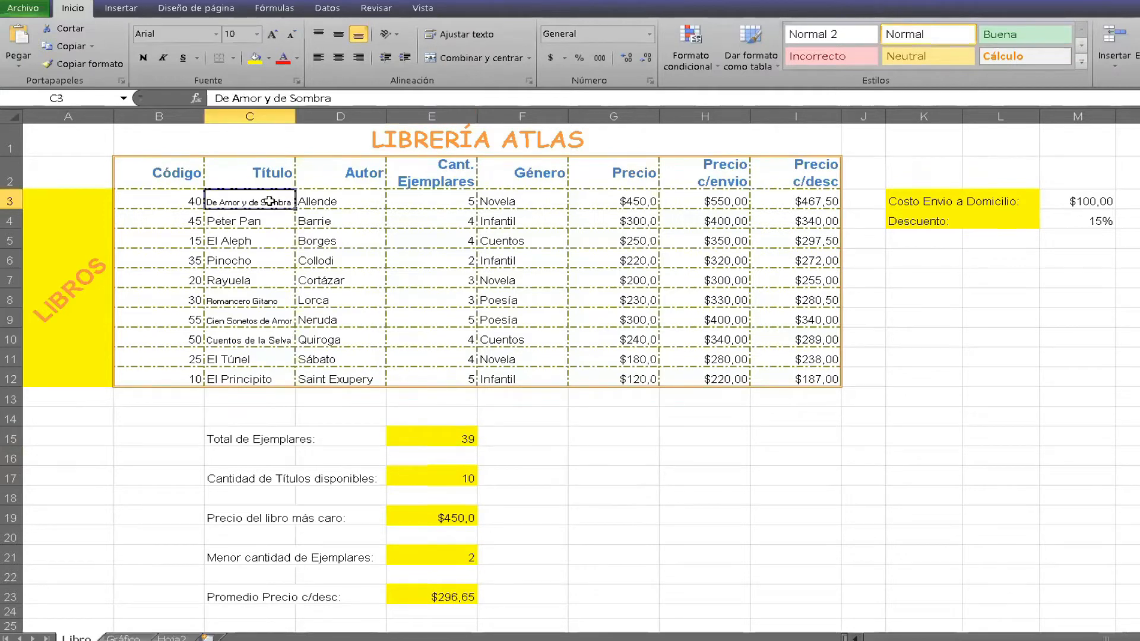
{"action": "left_click", "coordinate": [266, 220]}
{"action": "left_click", "coordinate": [267, 238]}
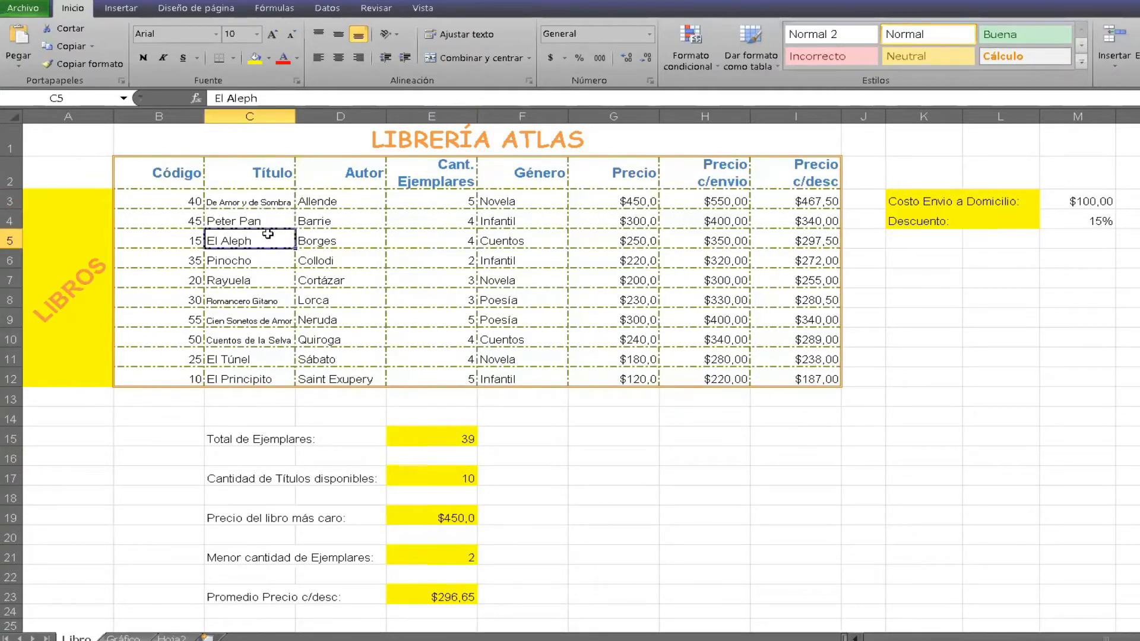
{"action": "left_click", "coordinate": [268, 256]}
{"action": "left_click", "coordinate": [267, 278]}
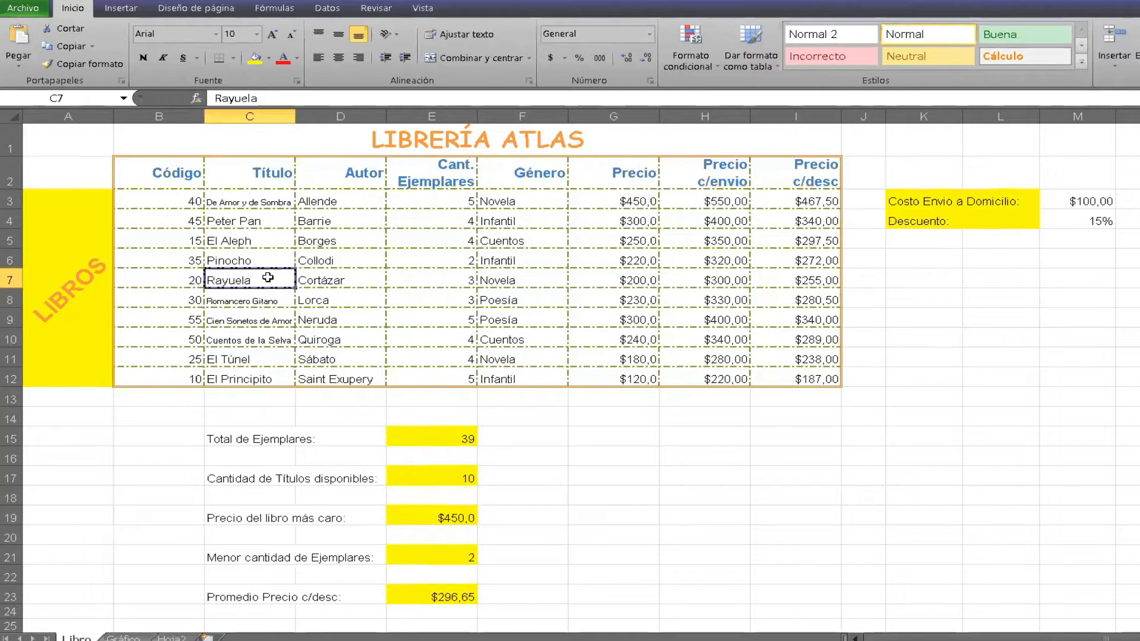
{"action": "left_click", "coordinate": [267, 297]}
{"action": "left_click", "coordinate": [274, 324]}
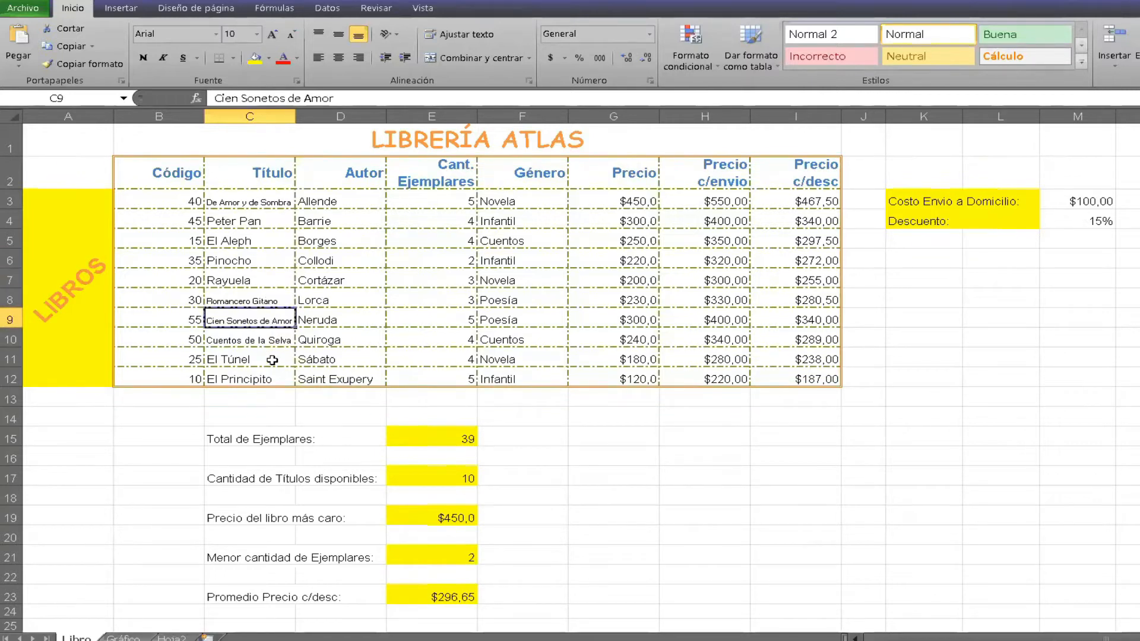
{"action": "left_click", "coordinate": [272, 360]}
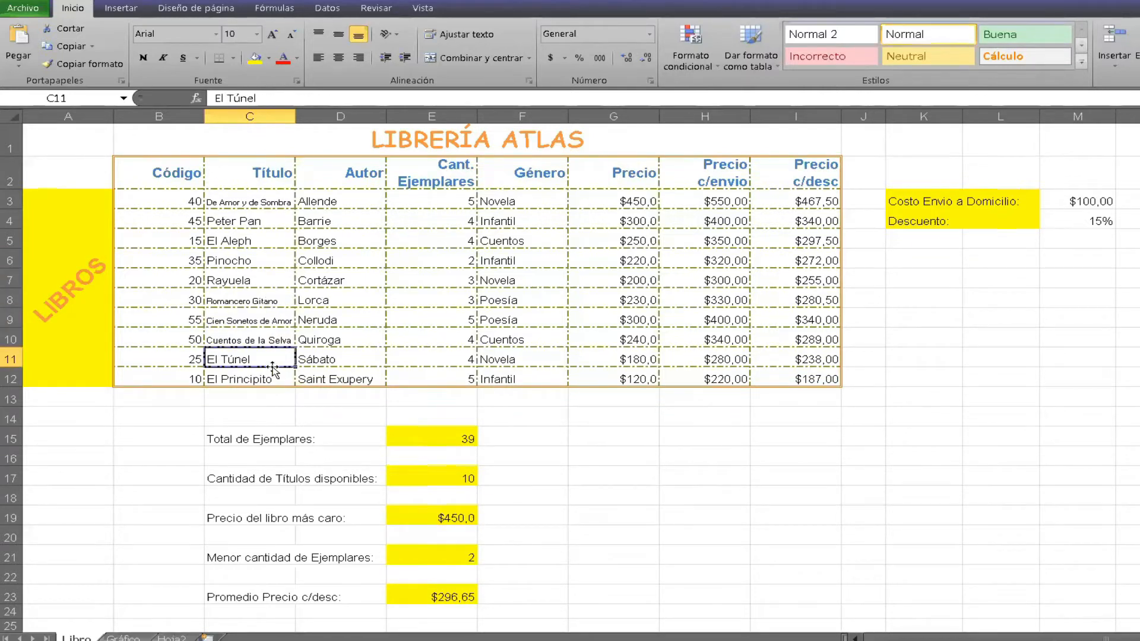
{"action": "left_click", "coordinate": [272, 373]}
{"action": "left_click", "coordinate": [252, 324]}
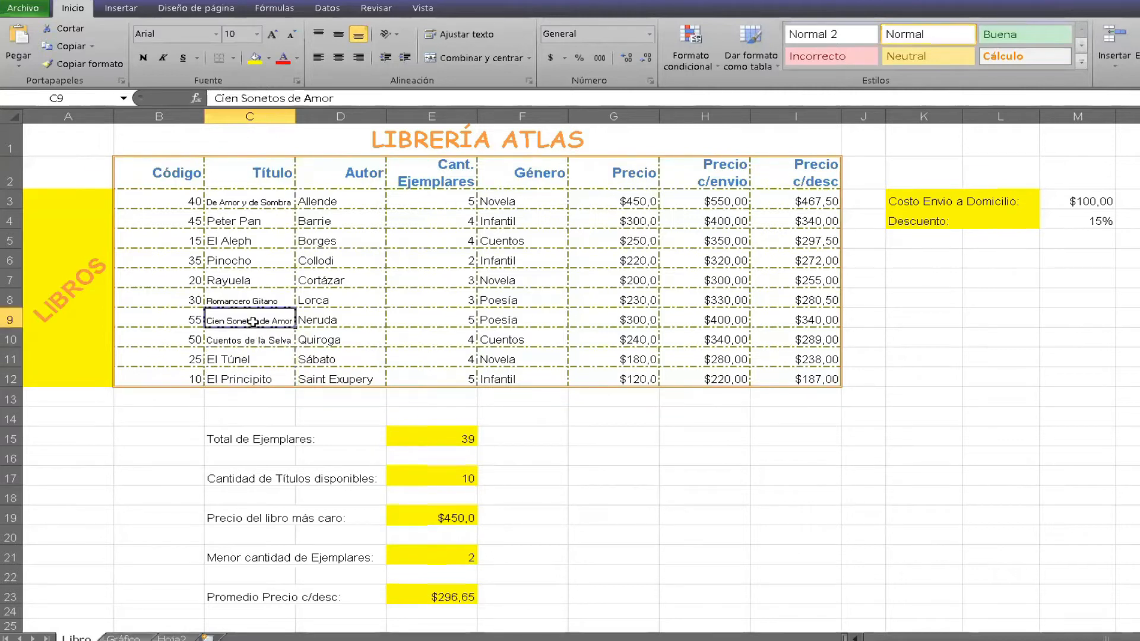
{"action": "left_click", "coordinate": [237, 280]}
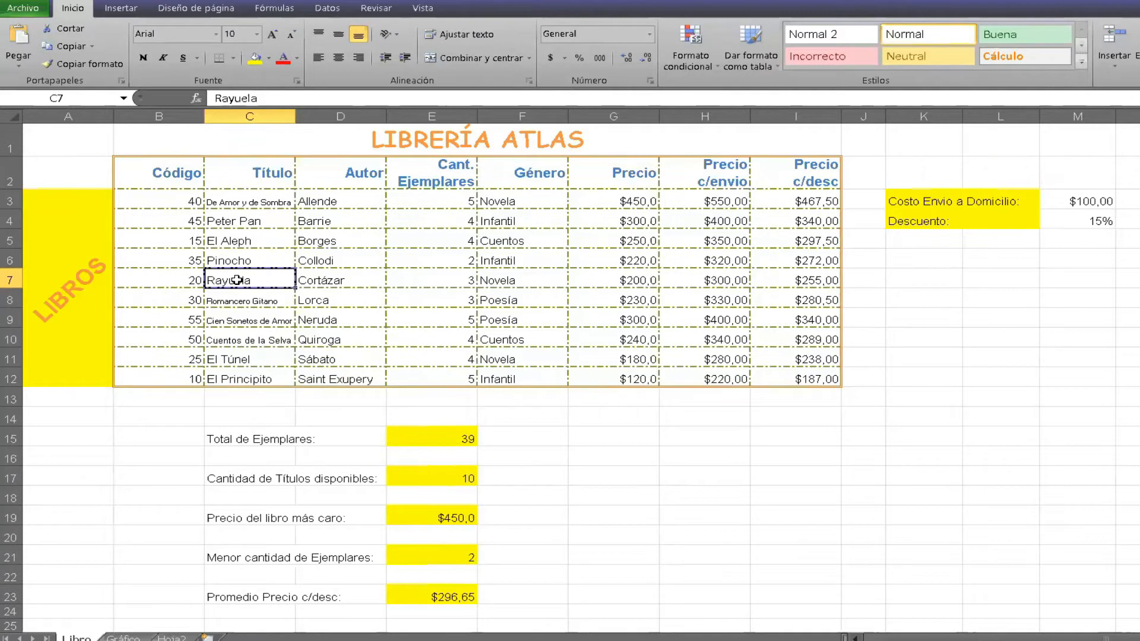
{"action": "left_click", "coordinate": [427, 473]}
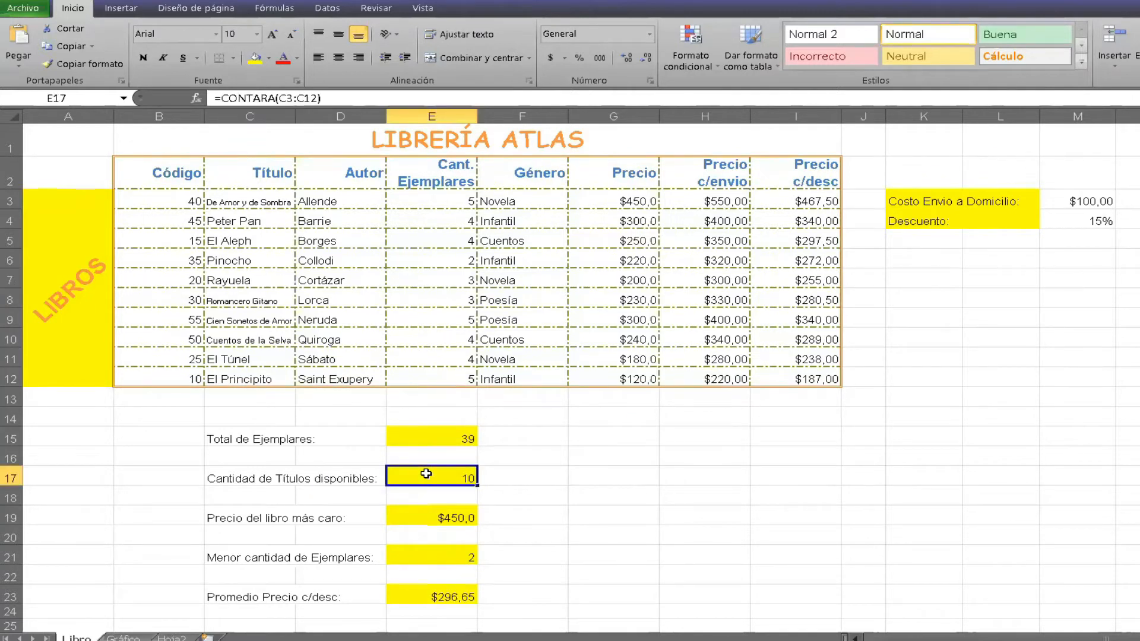
{"action": "left_click", "coordinate": [275, 98]}
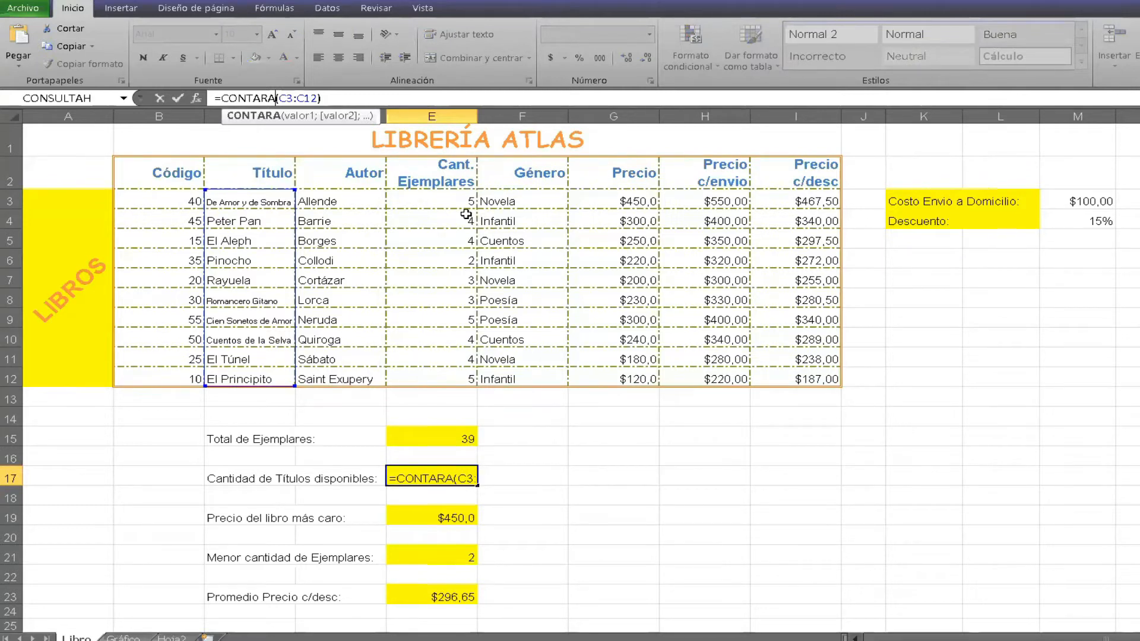
{"action": "key", "text": "ctrl+Return"}
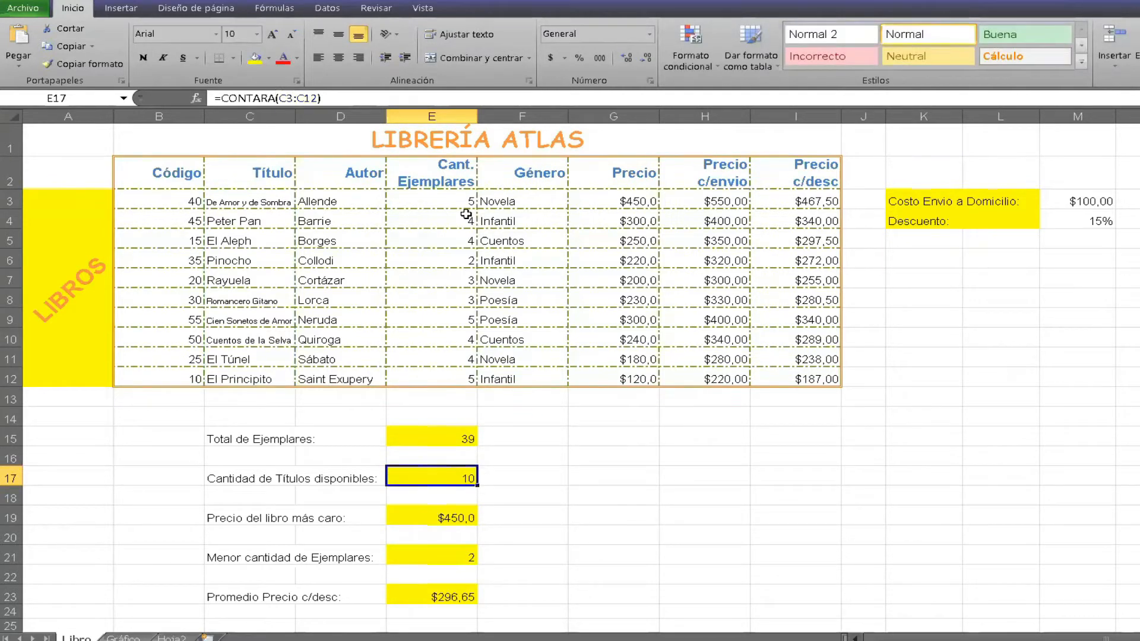
Examine the formulas for the most expensive book's price, the smallest number of copies and the average discounted price.
{"action": "left_click", "coordinate": [331, 522]}
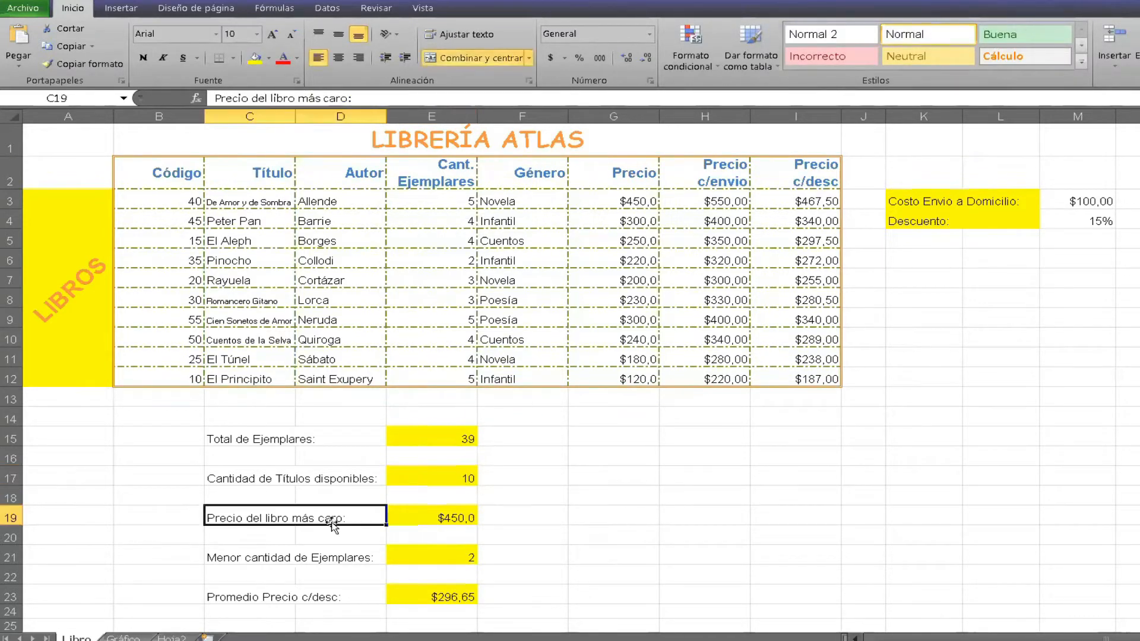
{"action": "left_click", "coordinate": [422, 509]}
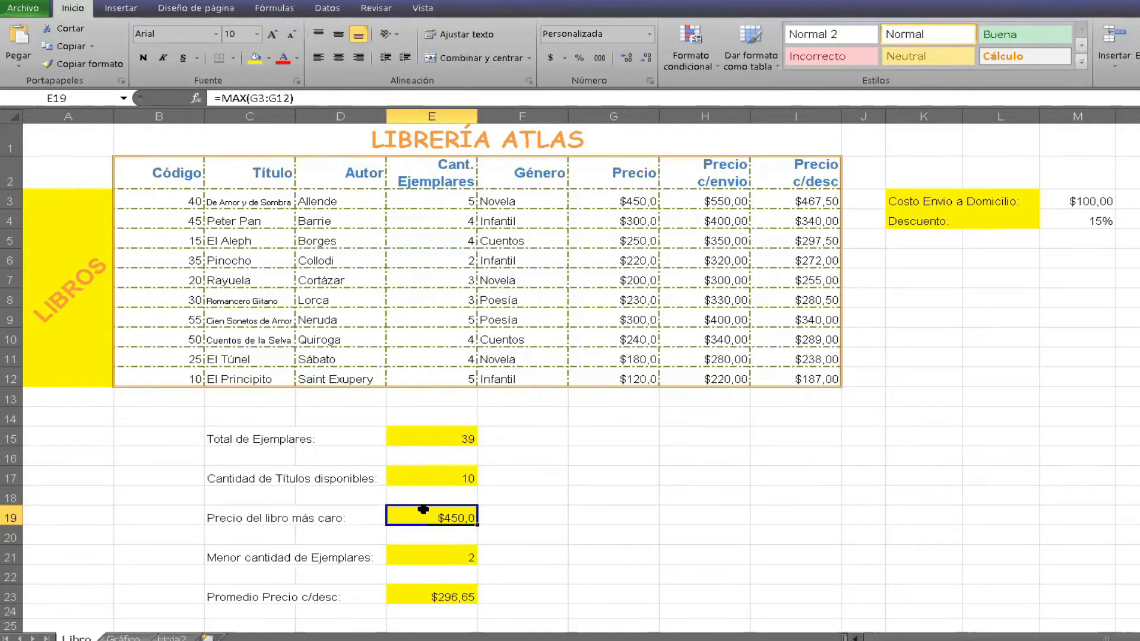
{"action": "left_click", "coordinate": [429, 561]}
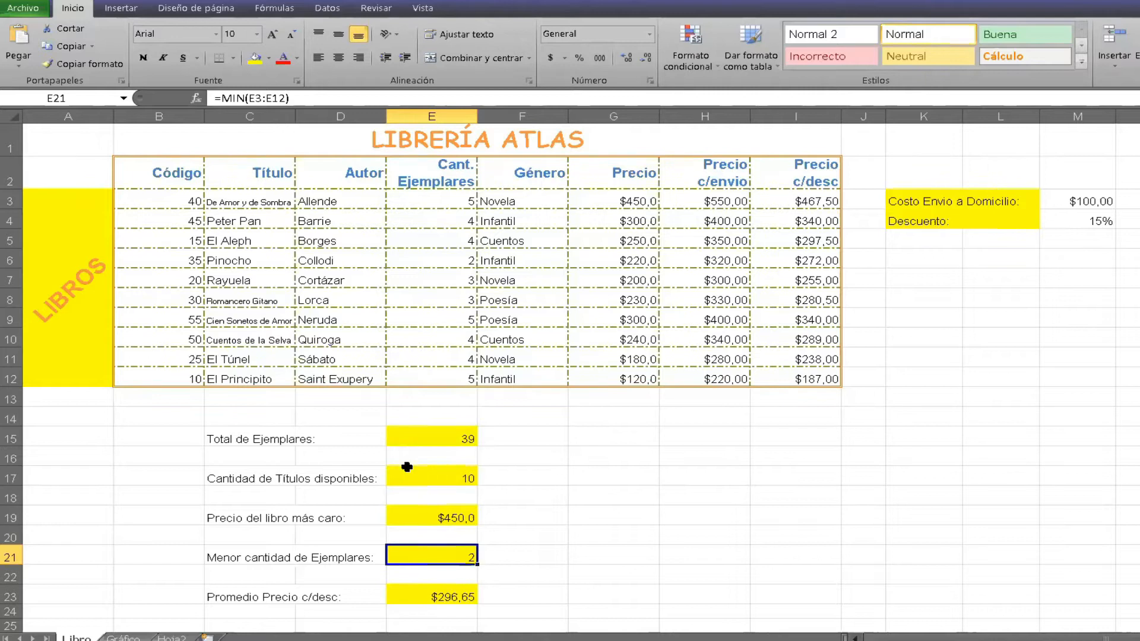
{"action": "left_click", "coordinate": [437, 598]}
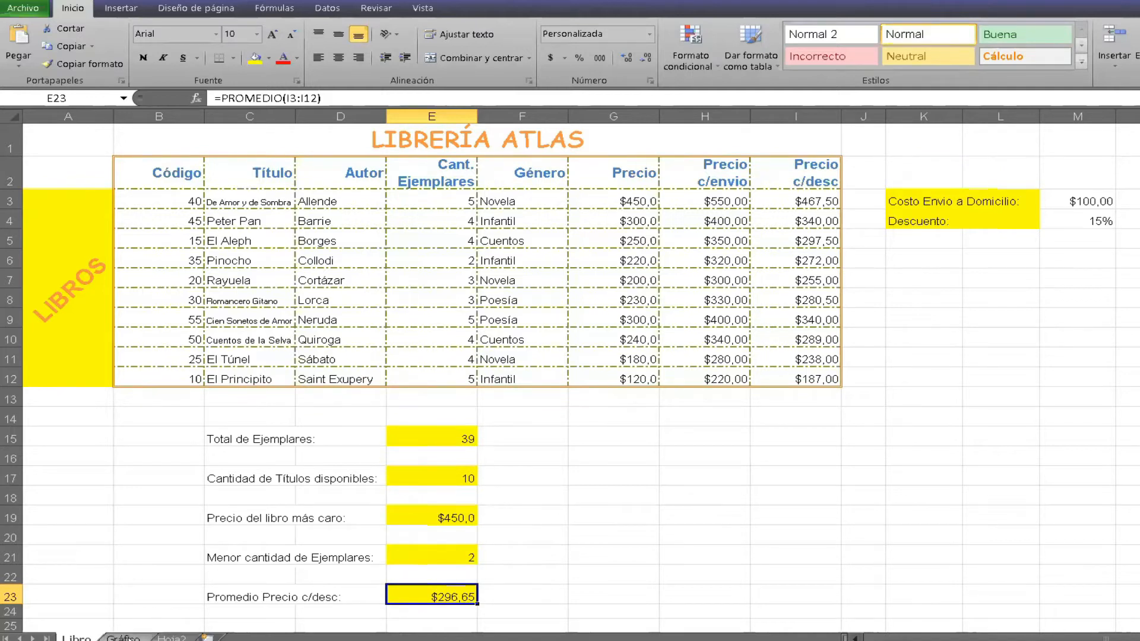
On the Gráfico sheet, set the transparency of the chart area's picture fill to 23 %.
{"action": "left_click", "coordinate": [123, 638]}
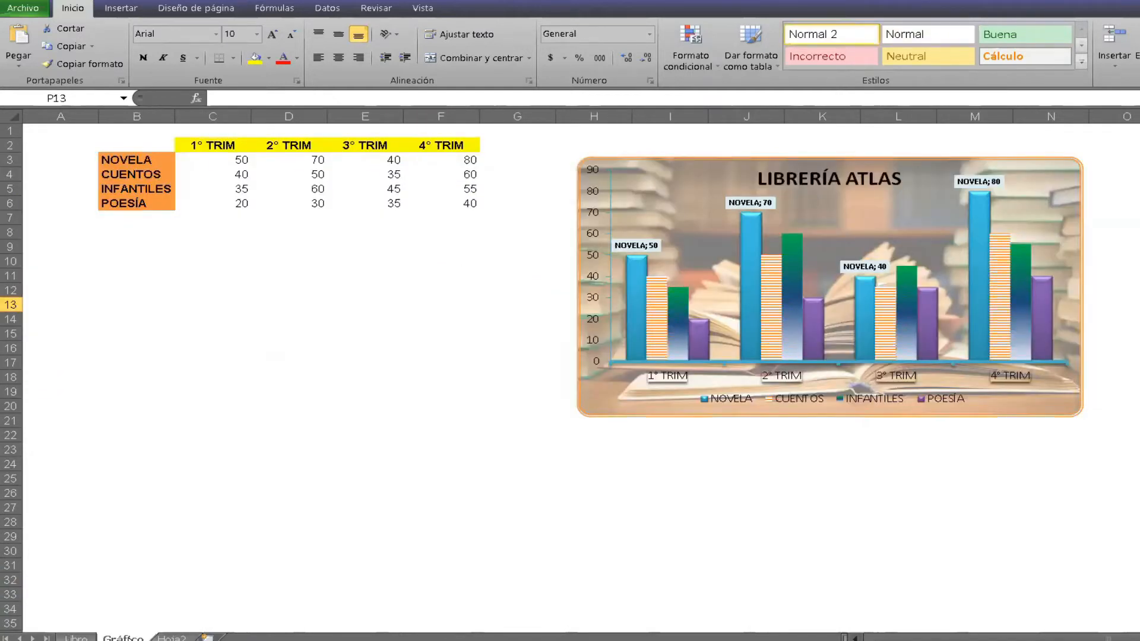
{"action": "left_click", "coordinate": [642, 386]}
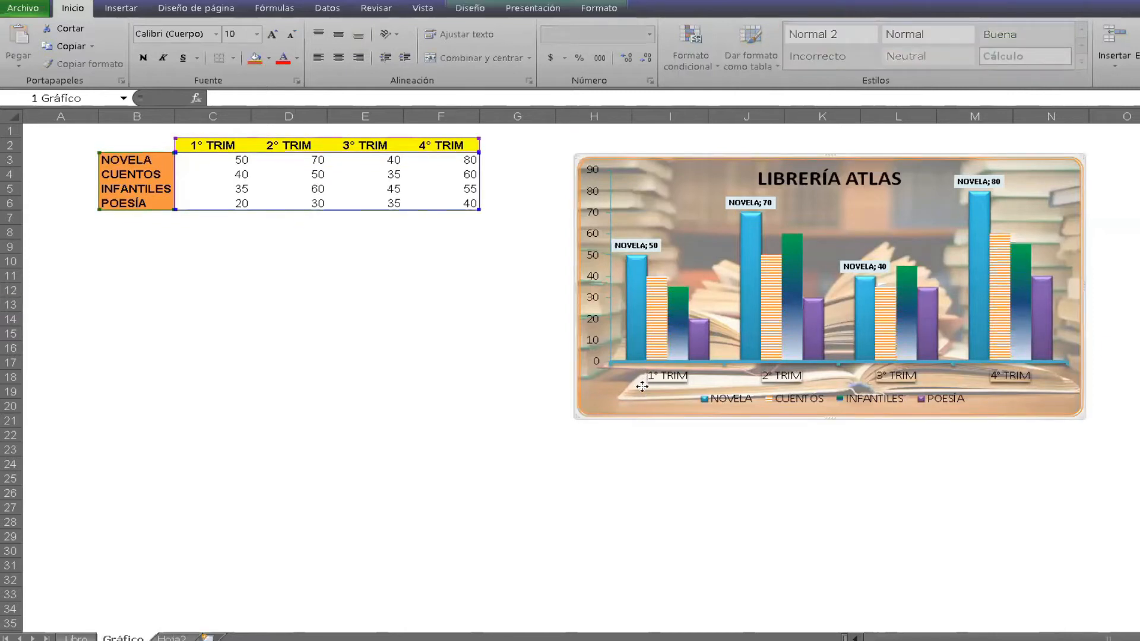
{"action": "right_click", "coordinate": [642, 389]}
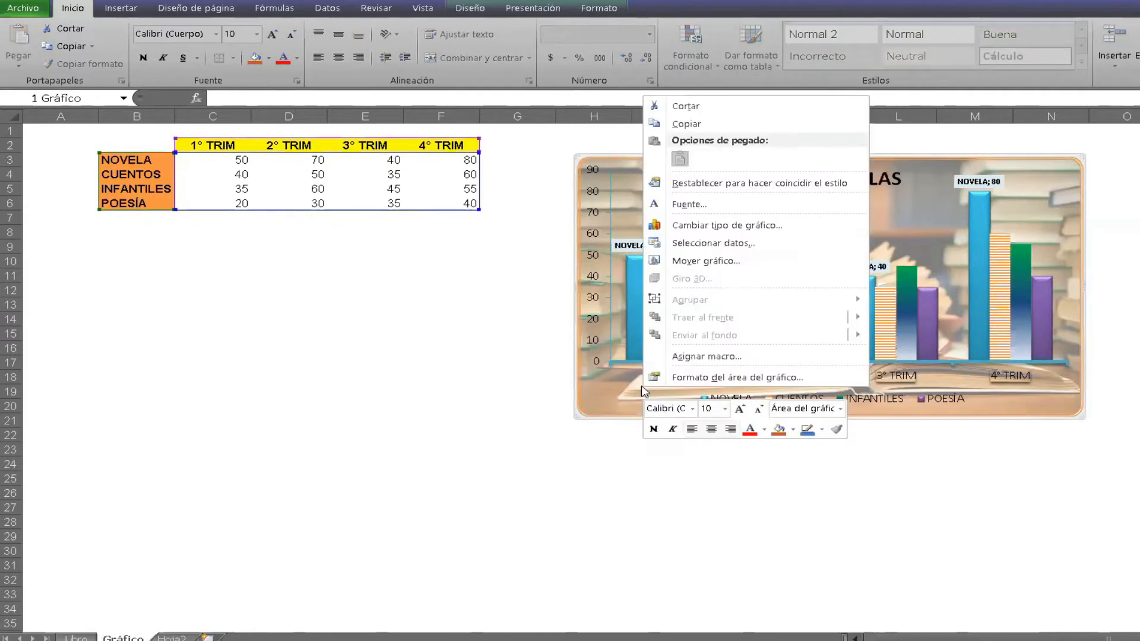
{"action": "left_click", "coordinate": [687, 378]}
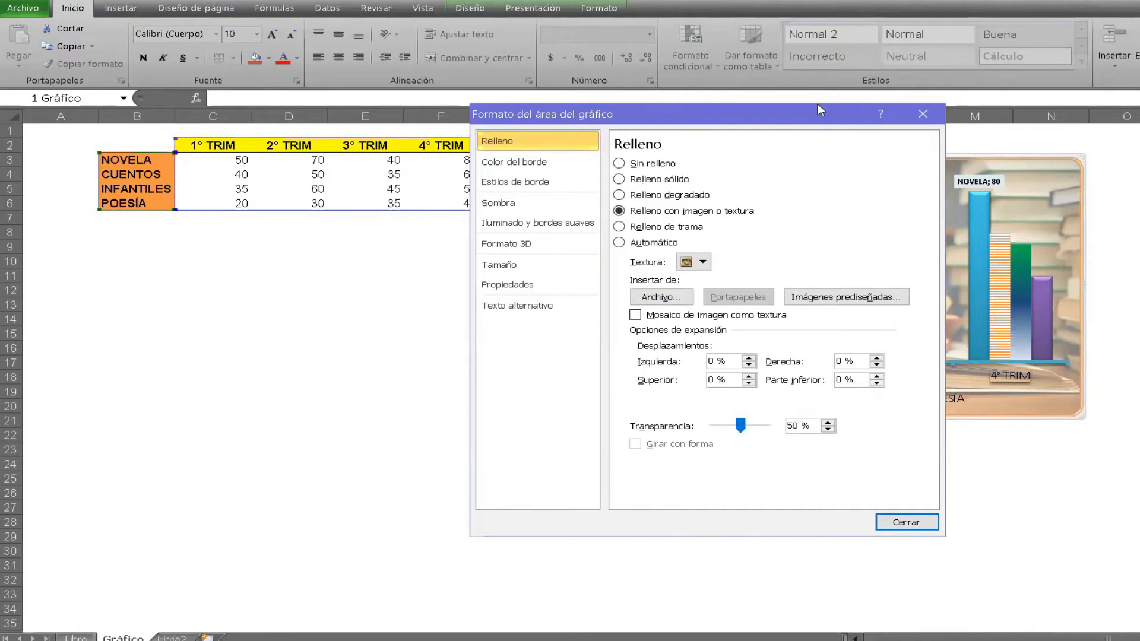
{"action": "left_click_drag", "start_coordinate": [818, 105], "coordinate": [473, 155]}
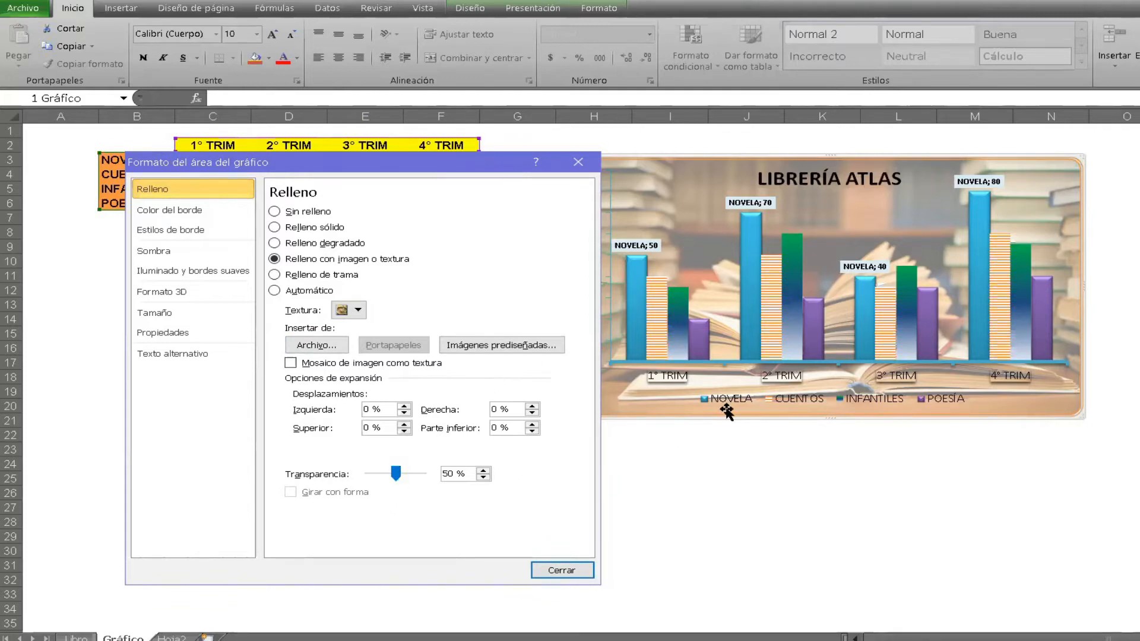
{"action": "mouse_move", "coordinate": [396, 473]}
{"action": "left_mouse_down"}
{"action": "mouse_move", "coordinate": [350, 468]}
{"action": "mouse_move", "coordinate": [406, 472]}
{"action": "mouse_move", "coordinate": [383, 470]}
{"action": "left_mouse_up"}
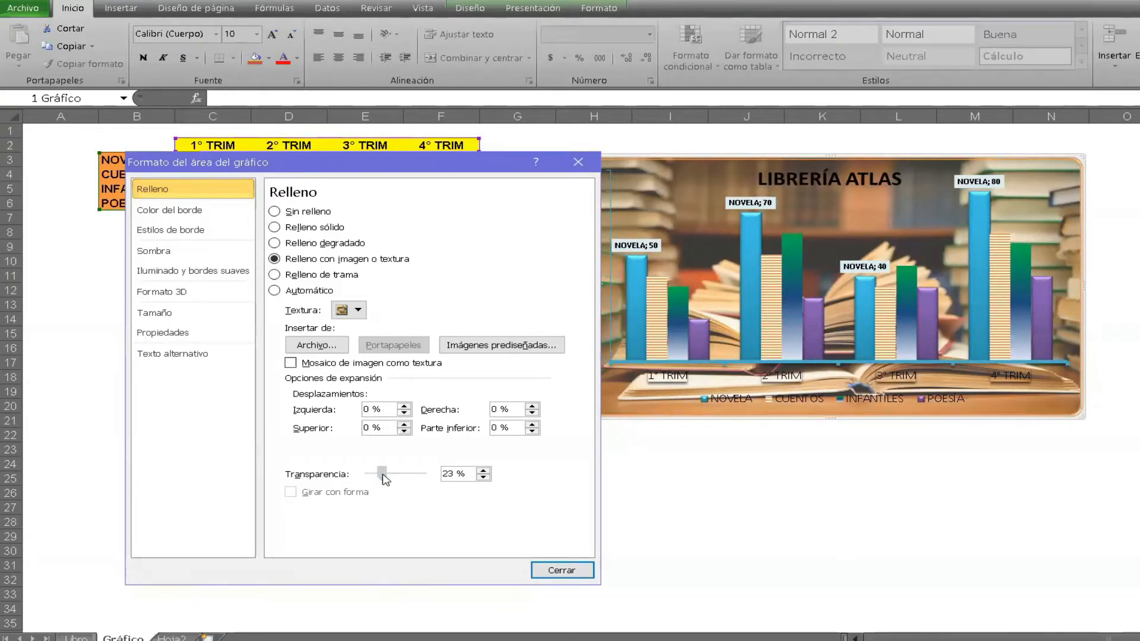
{"action": "left_click", "coordinate": [857, 447]}
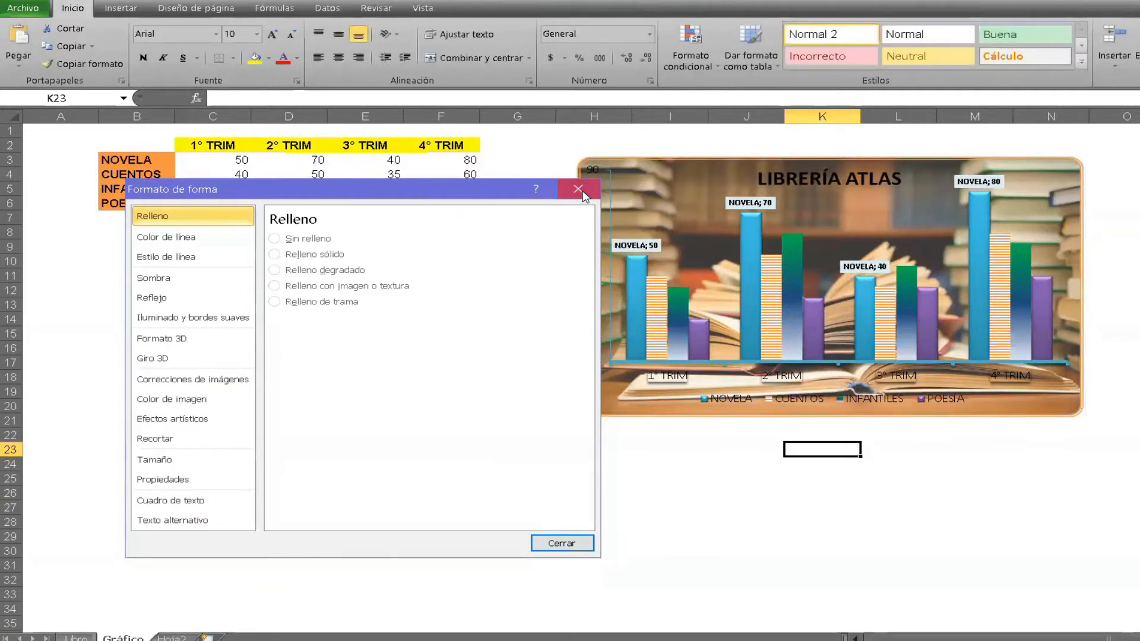
{"action": "left_click", "coordinate": [578, 190]}
Review the format options of the chart's horizontal category axis without changing them.
{"action": "left_click", "coordinate": [612, 261]}
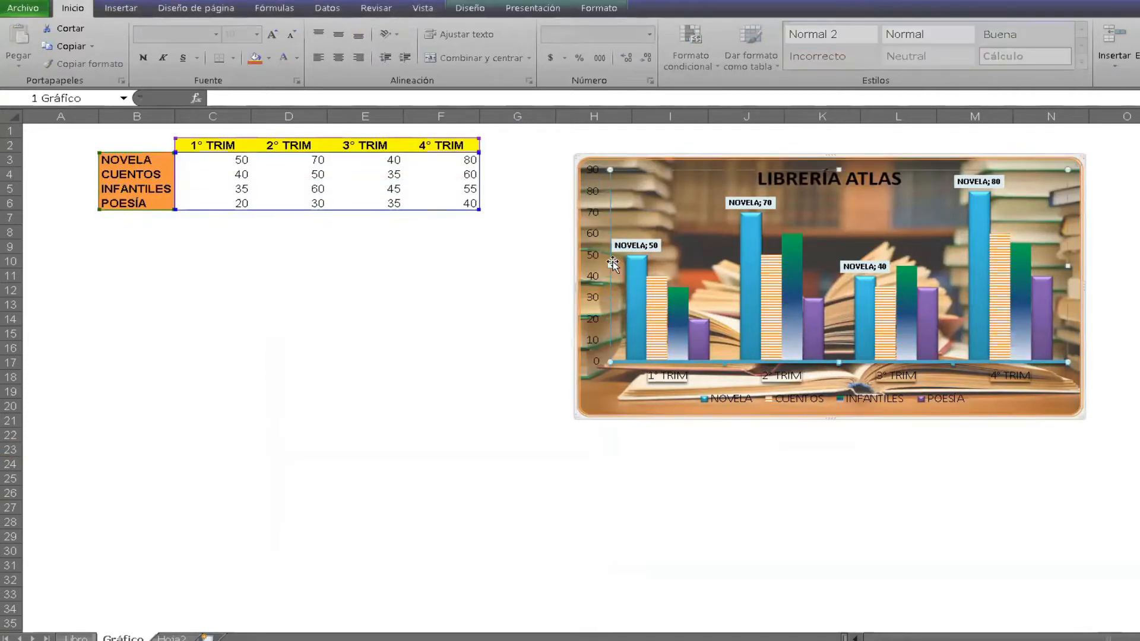
{"action": "left_click", "coordinate": [648, 358]}
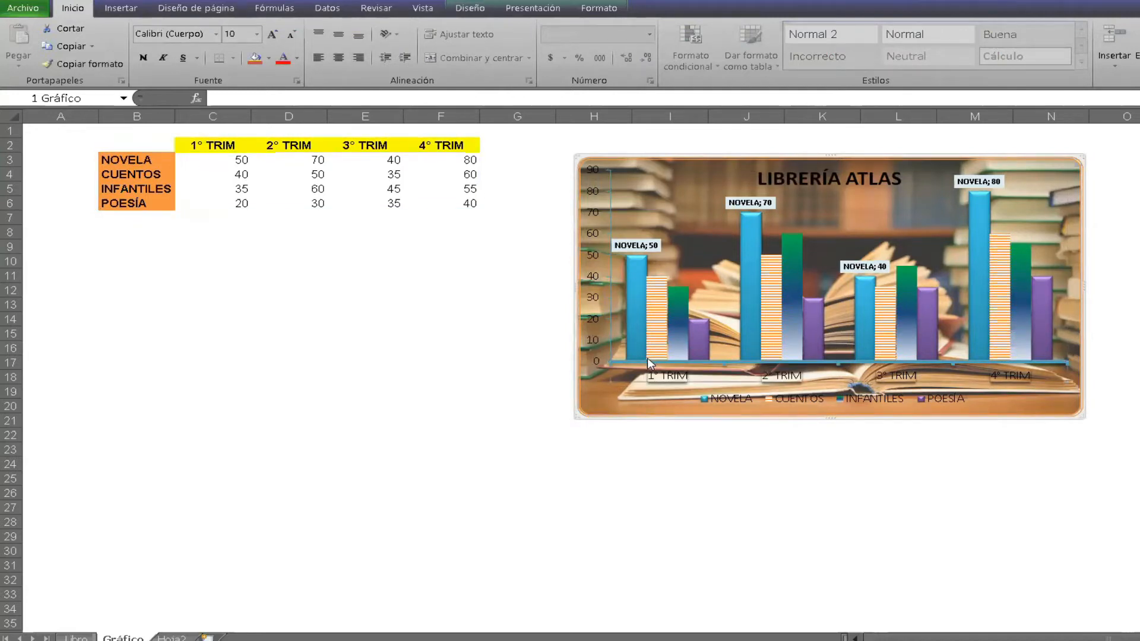
{"action": "double_click", "coordinate": [647, 358]}
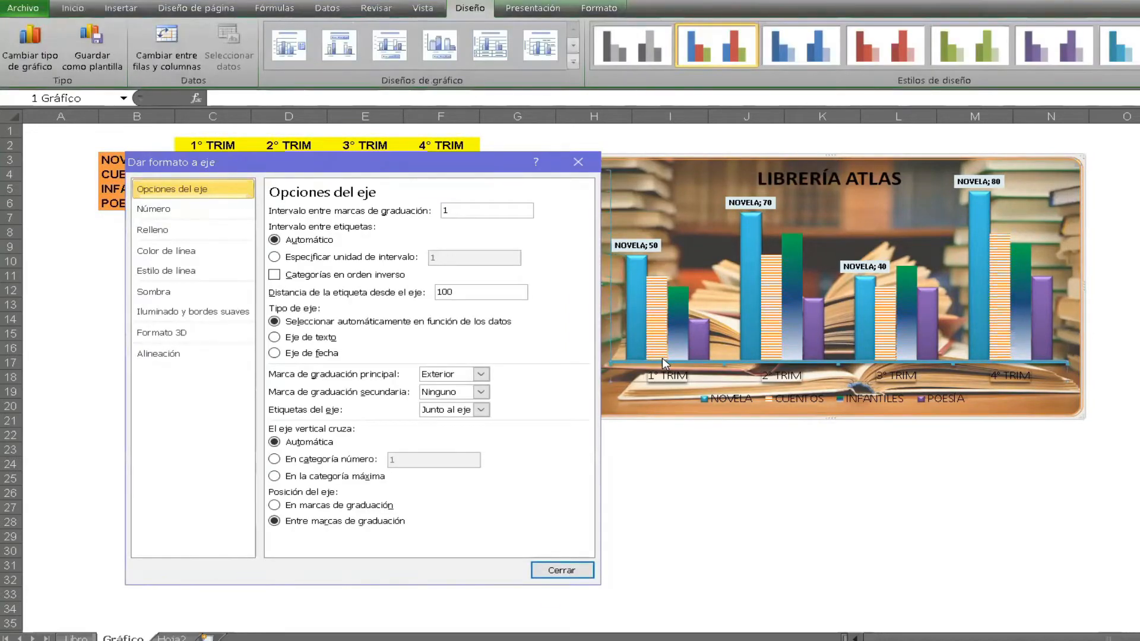
{"action": "left_click", "coordinate": [912, 302]}
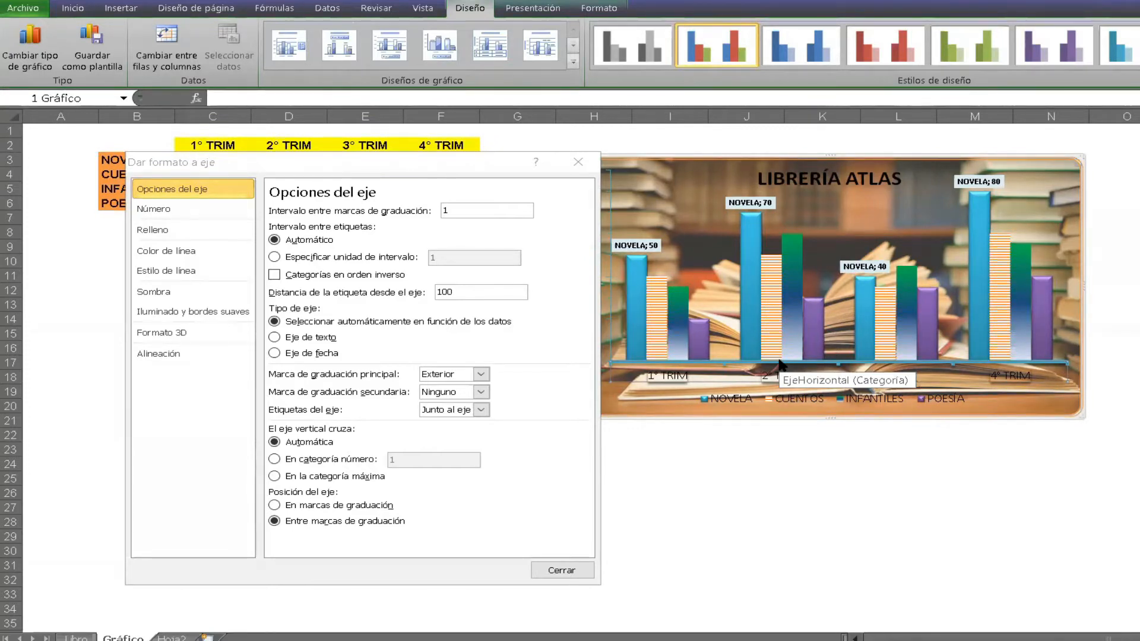
{"action": "left_click", "coordinate": [582, 159]}
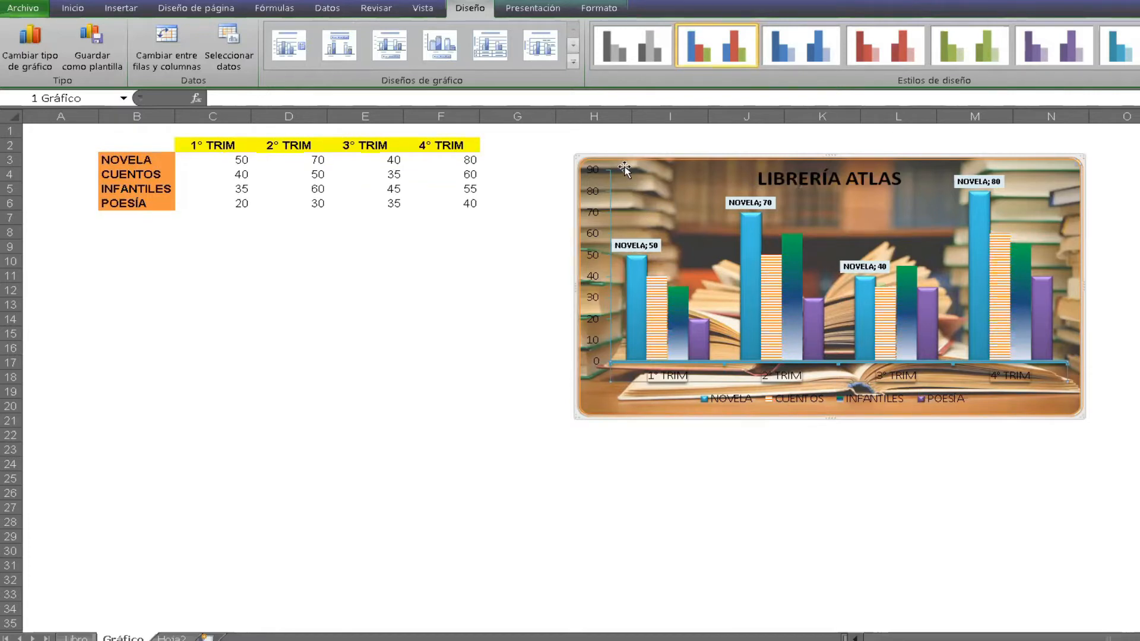
Examine the source ranges of the NOVELA, CUENTOS and POESÍA series in the quarterly sales chart.
{"action": "left_click", "coordinate": [637, 297]}
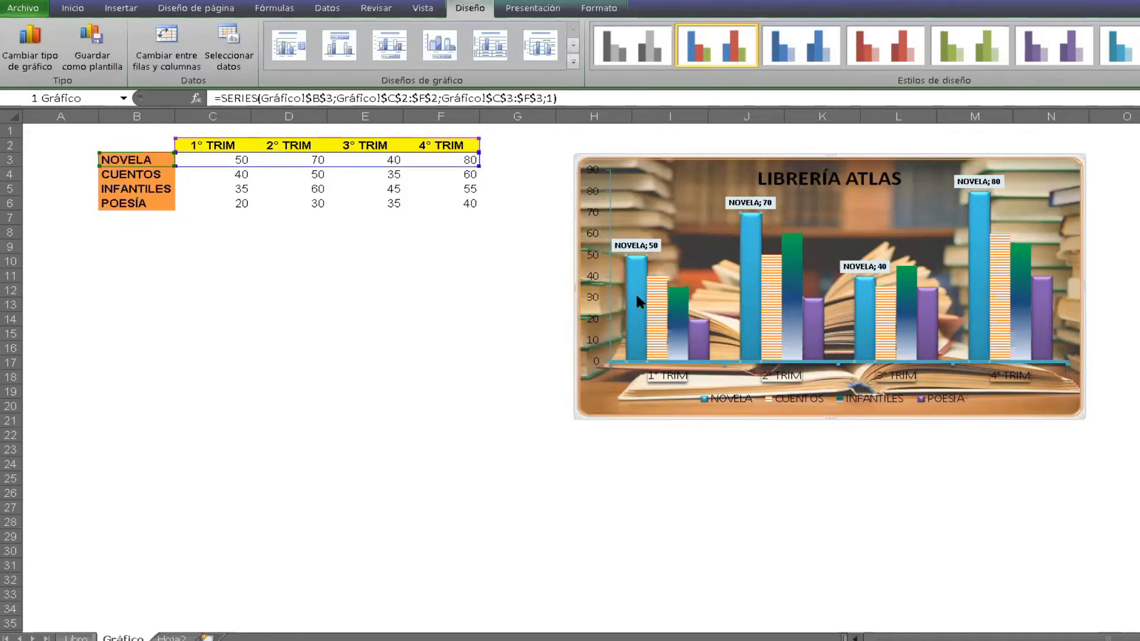
{"action": "left_click", "coordinate": [663, 308]}
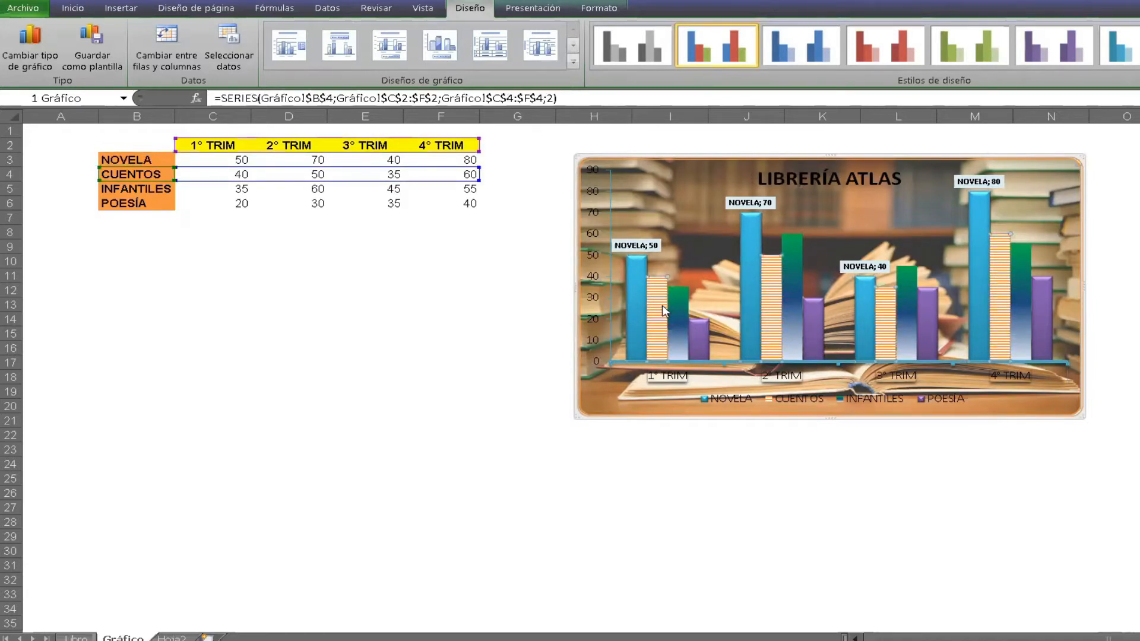
{"action": "left_click", "coordinate": [697, 319]}
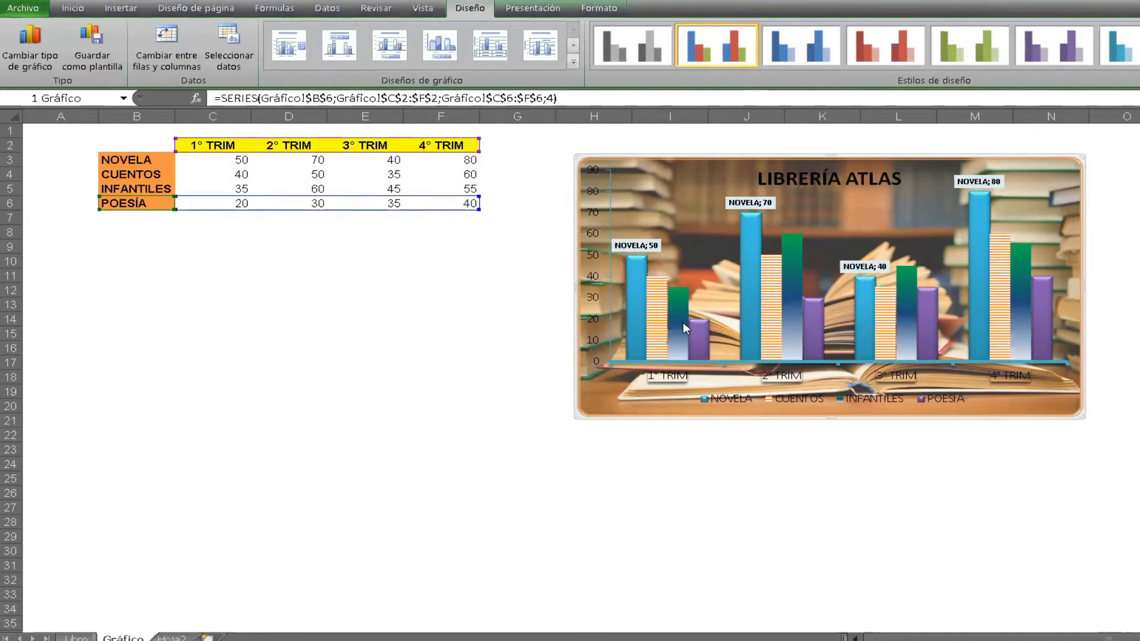
{"action": "mouse_move", "coordinate": [683, 324]}
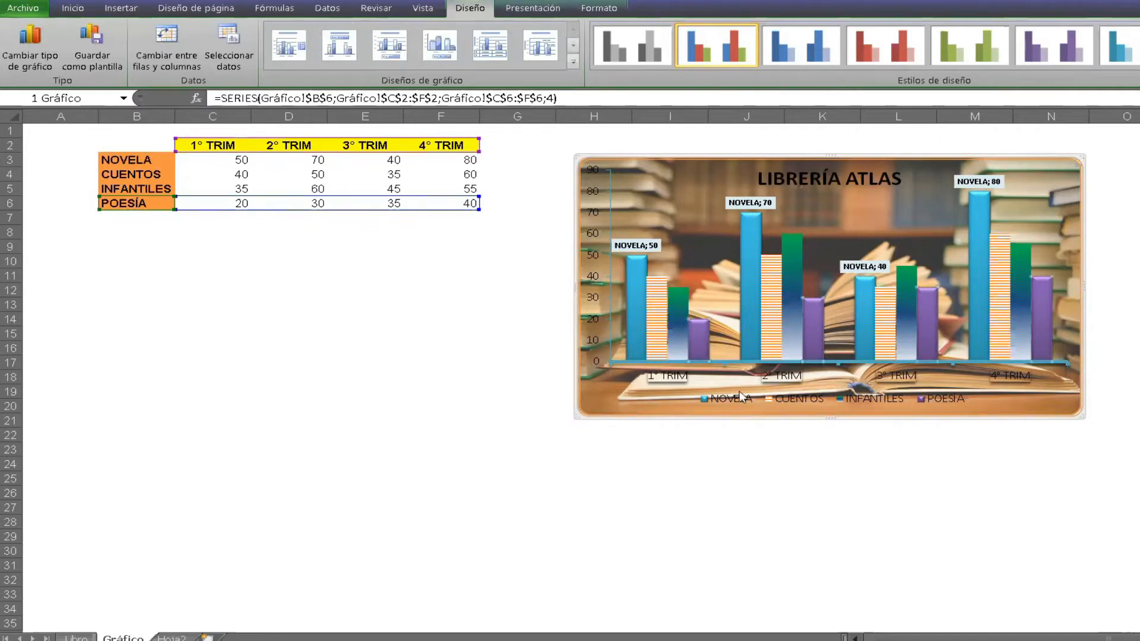
Review the fill options of the chart's POESÍA data series without changing them.
{"action": "right_click", "coordinate": [701, 331]}
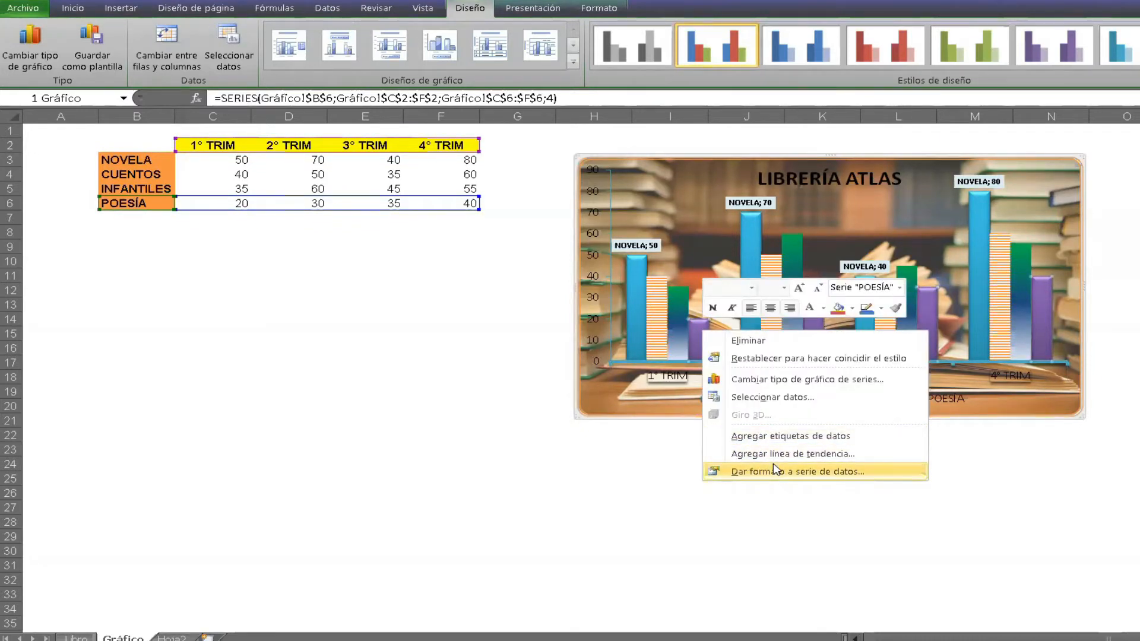
{"action": "left_click", "coordinate": [774, 470]}
{"action": "left_click", "coordinate": [201, 216]}
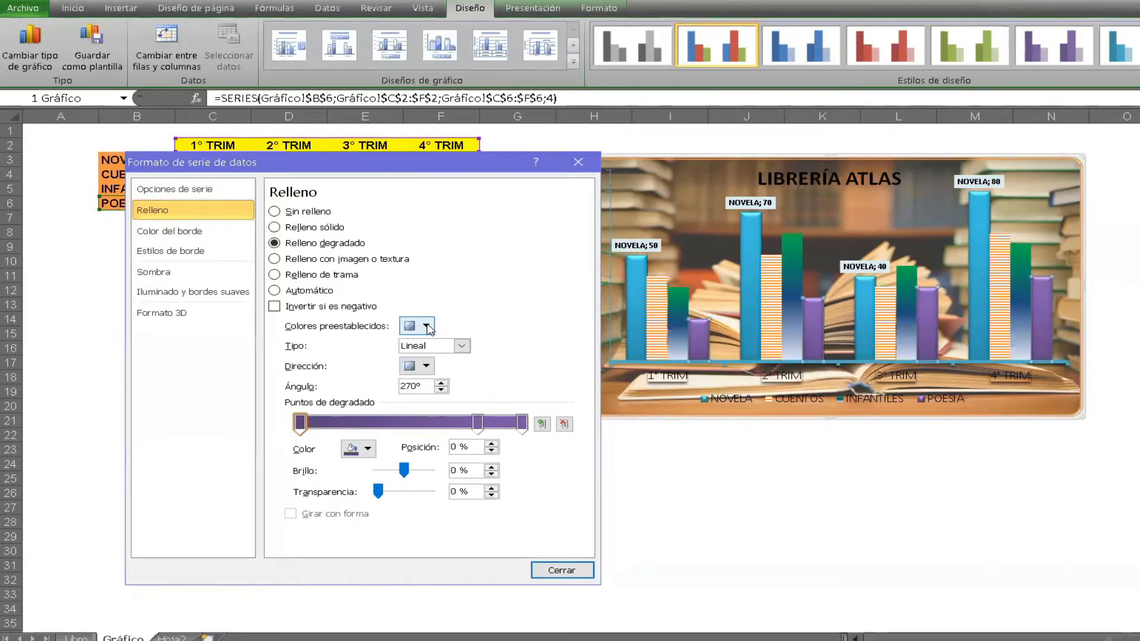
{"action": "left_click", "coordinate": [576, 164]}
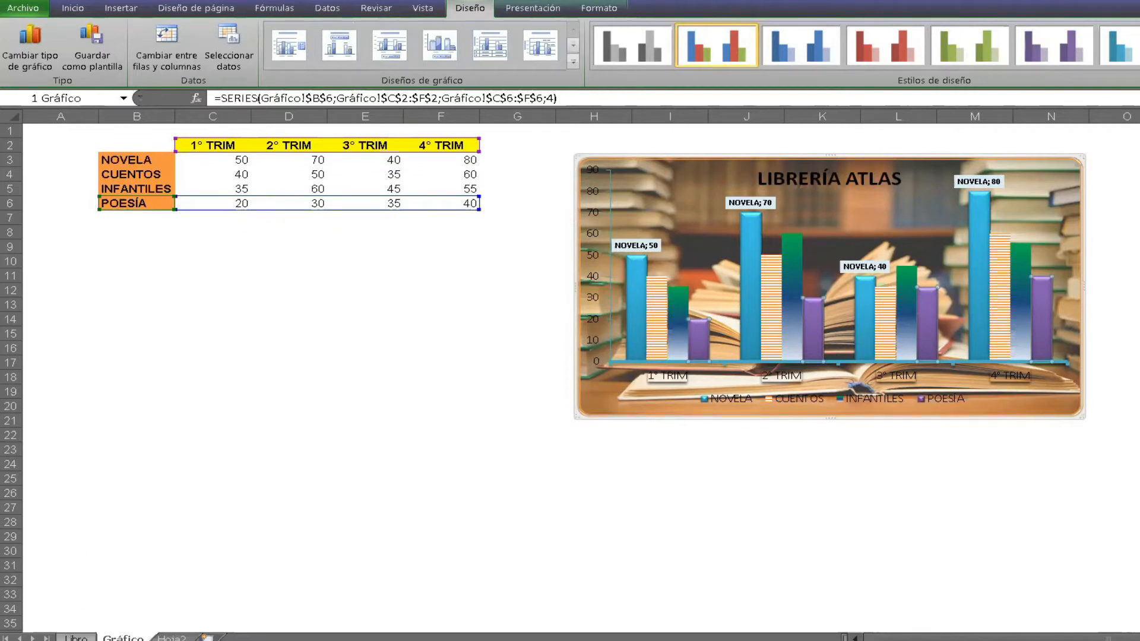
Read the Ejercicio 1 instructions in the practice document and switch to the Series sheet of Práctica Excel Fund_res.xlsx.
{"action": "left_click", "coordinate": [78, 639]}
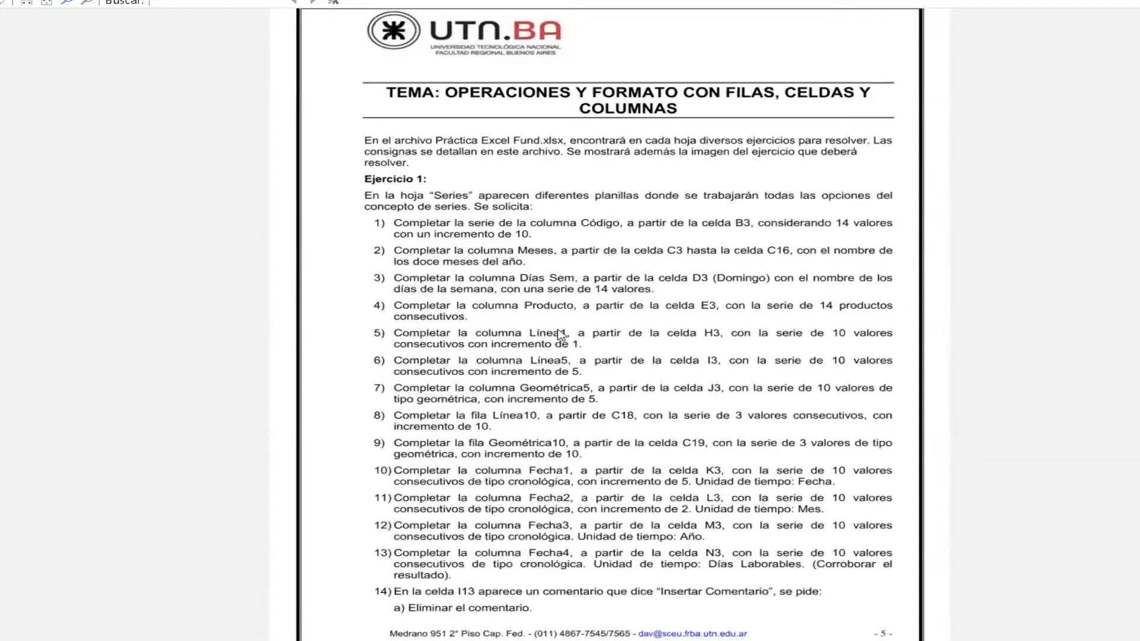
{"action": "scroll", "coordinate": [582, 313], "scroll_direction": "down", "scroll_amount": 3}
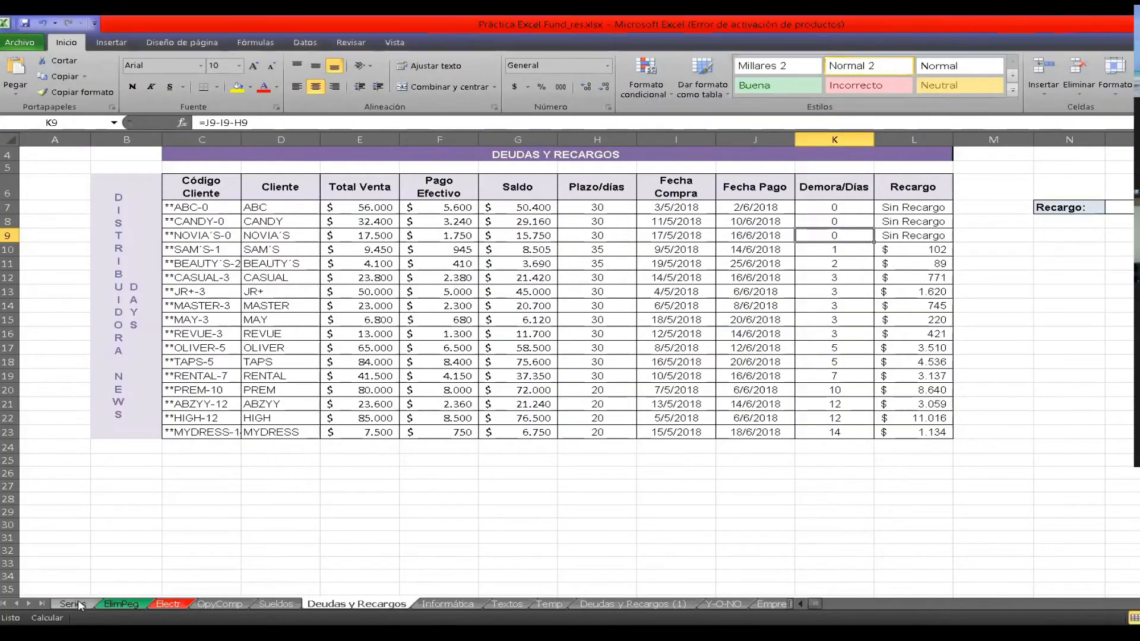
{"action": "left_click", "coordinate": [72, 604]}
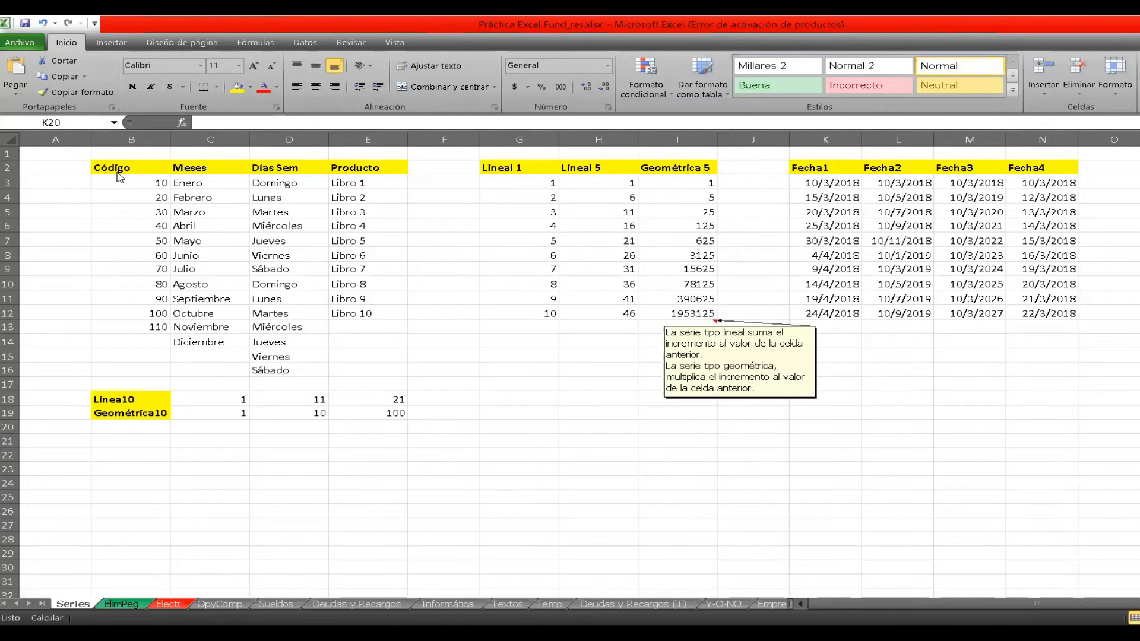
Clear the Código values in B5:B13 and refill the series from 10 and 20 down to B14.
{"action": "left_click", "coordinate": [133, 211]}
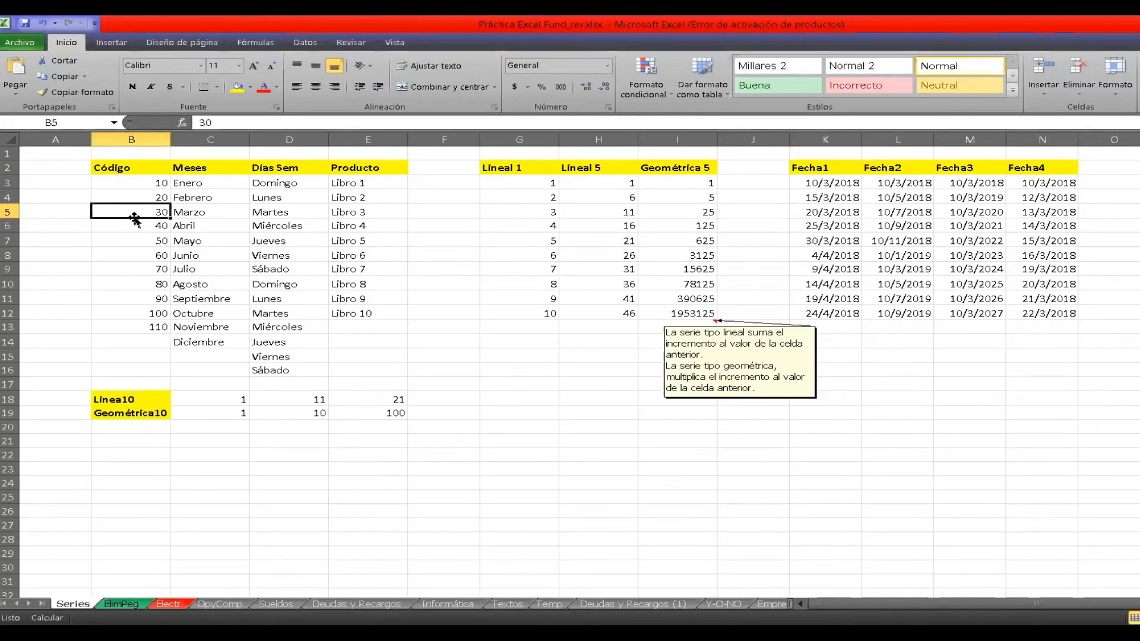
{"action": "left_click_drag", "start_coordinate": [132, 212], "coordinate": [152, 325]}
{"action": "key", "text": "Delete"}
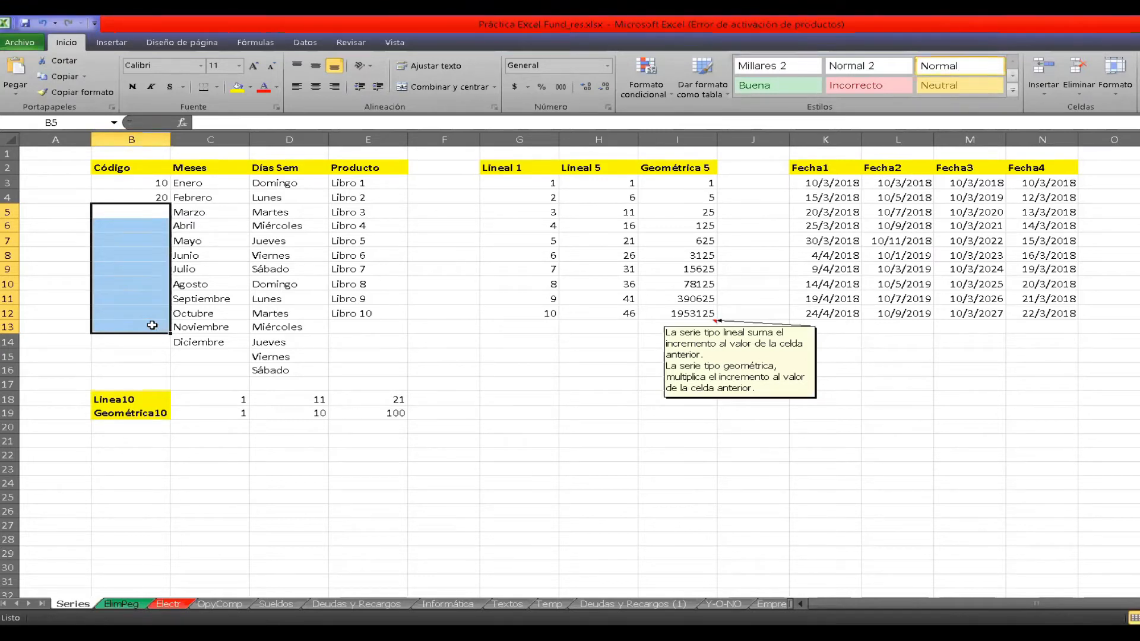
{"action": "left_click", "coordinate": [444, 330]}
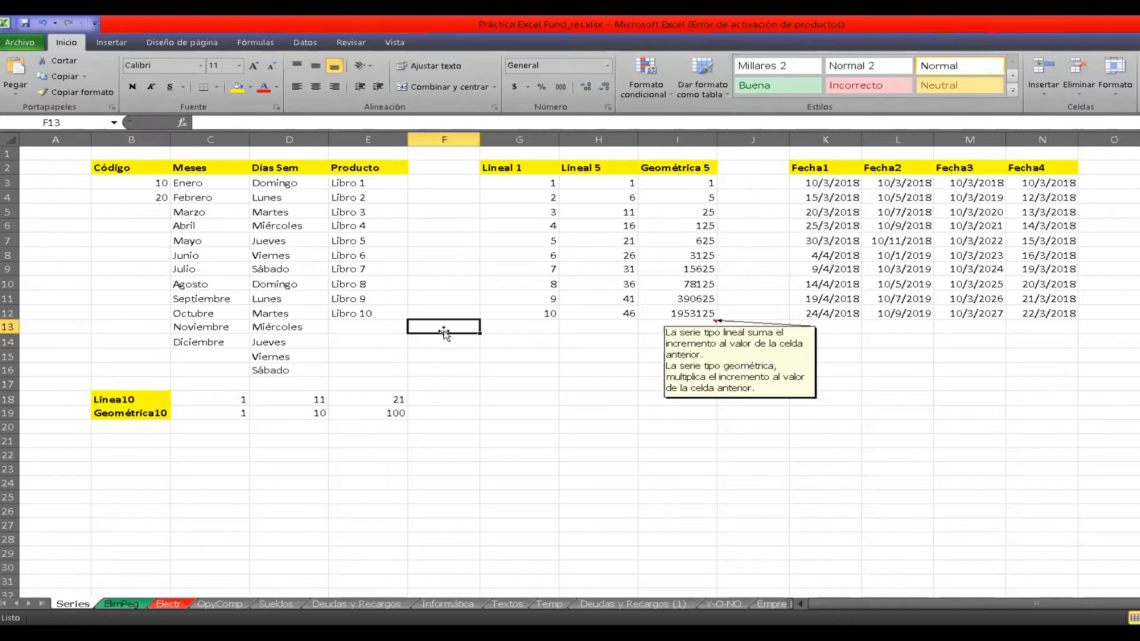
{"action": "left_click", "coordinate": [149, 186]}
{"action": "left_click_drag", "start_coordinate": [149, 186], "coordinate": [166, 355]}
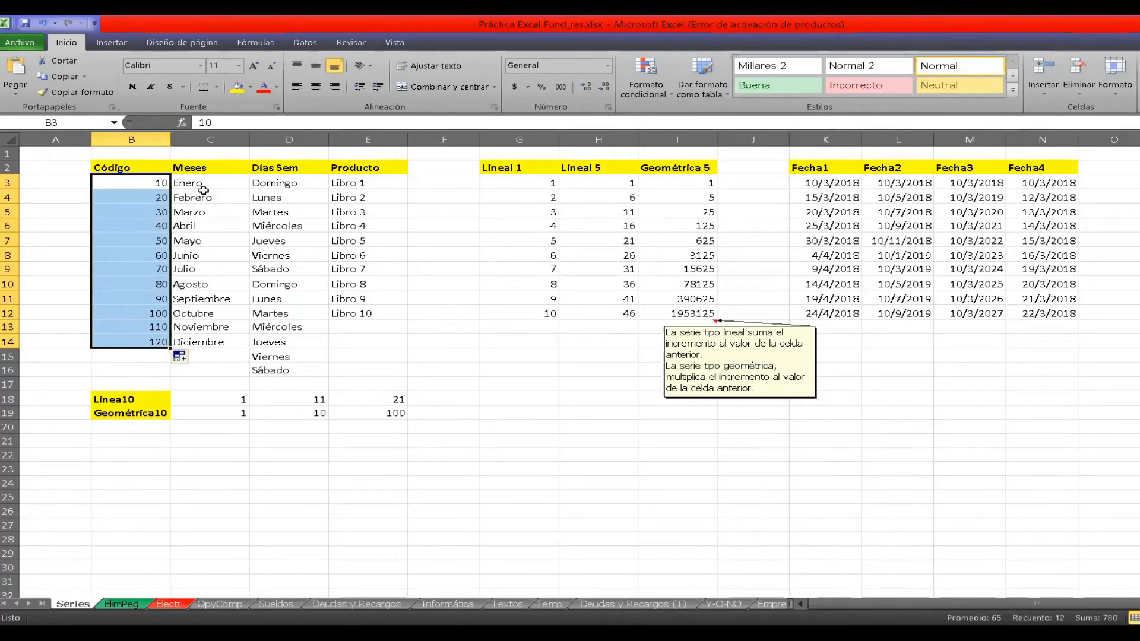
Clear the months from Marzo to Diciembre in the Meses column and refill the series from Enero and Febrero down to C14.
{"action": "left_click", "coordinate": [227, 216]}
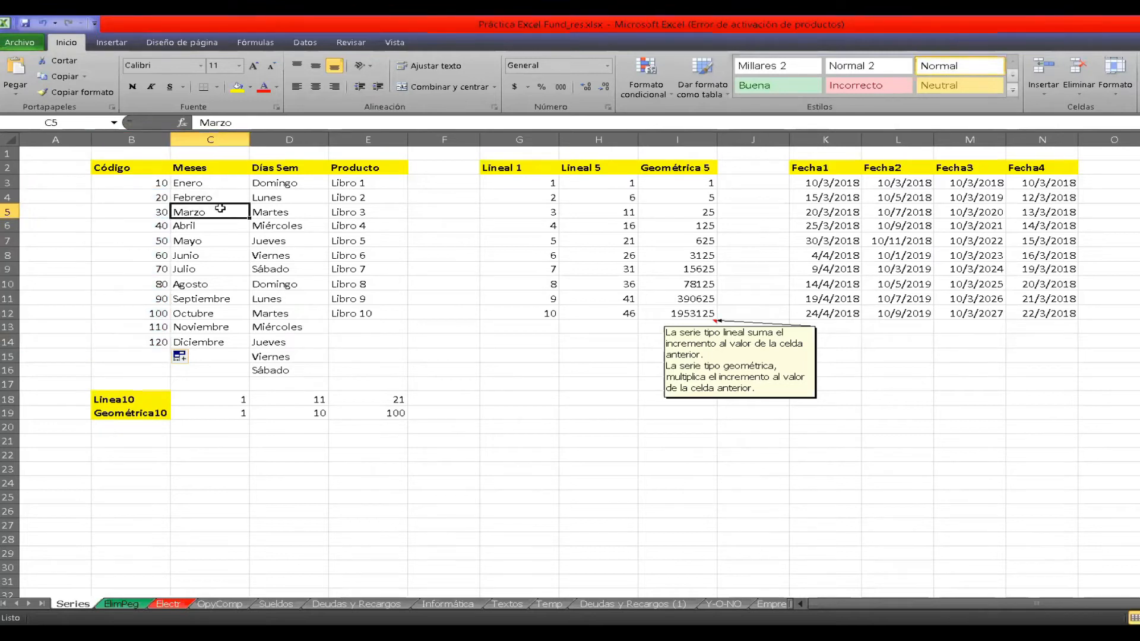
{"action": "left_click", "coordinate": [213, 184]}
{"action": "left_click", "coordinate": [218, 202]}
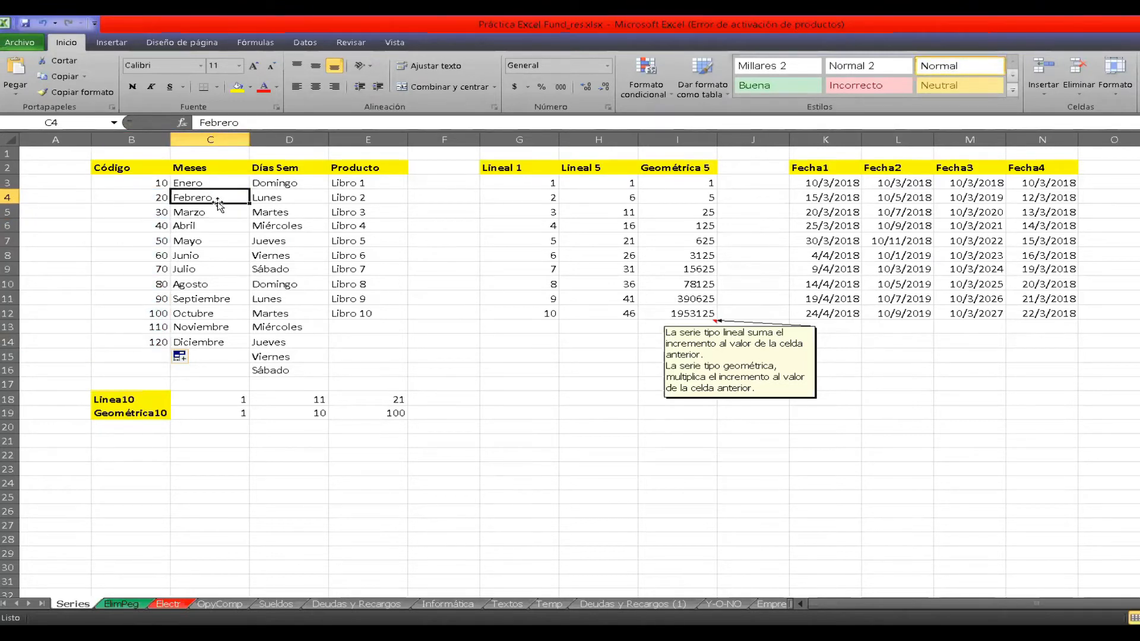
{"action": "left_click_drag", "start_coordinate": [221, 214], "coordinate": [235, 348]}
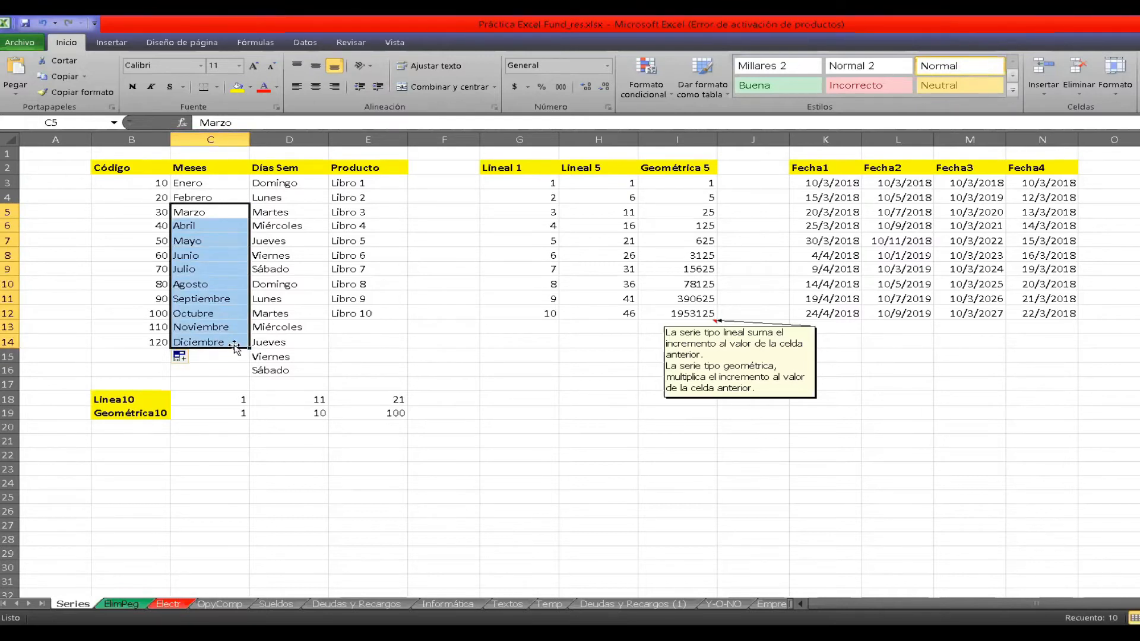
{"action": "key", "text": "Delete"}
{"action": "left_click_drag", "start_coordinate": [218, 184], "coordinate": [217, 193]}
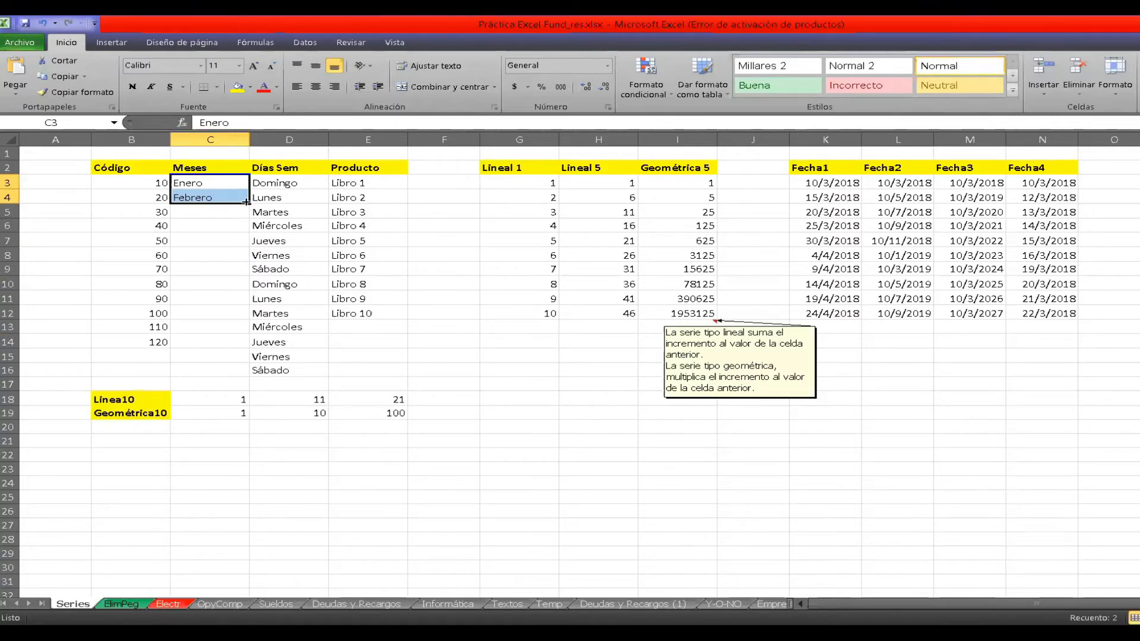
{"action": "left_click_drag", "start_coordinate": [246, 203], "coordinate": [243, 342]}
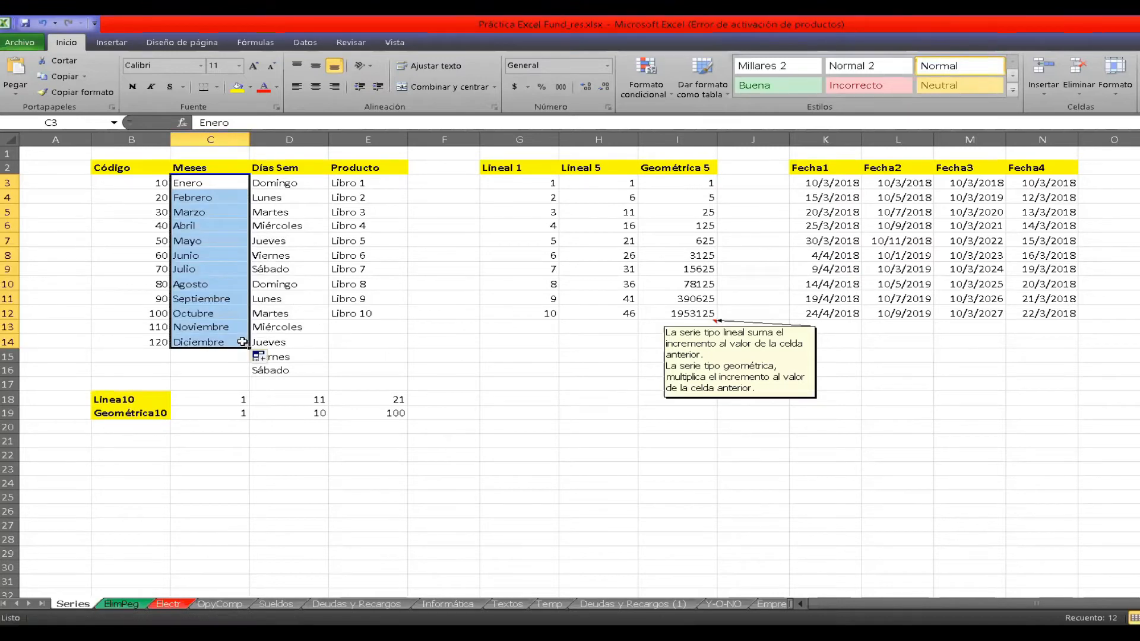
{"action": "left_click", "coordinate": [242, 342]}
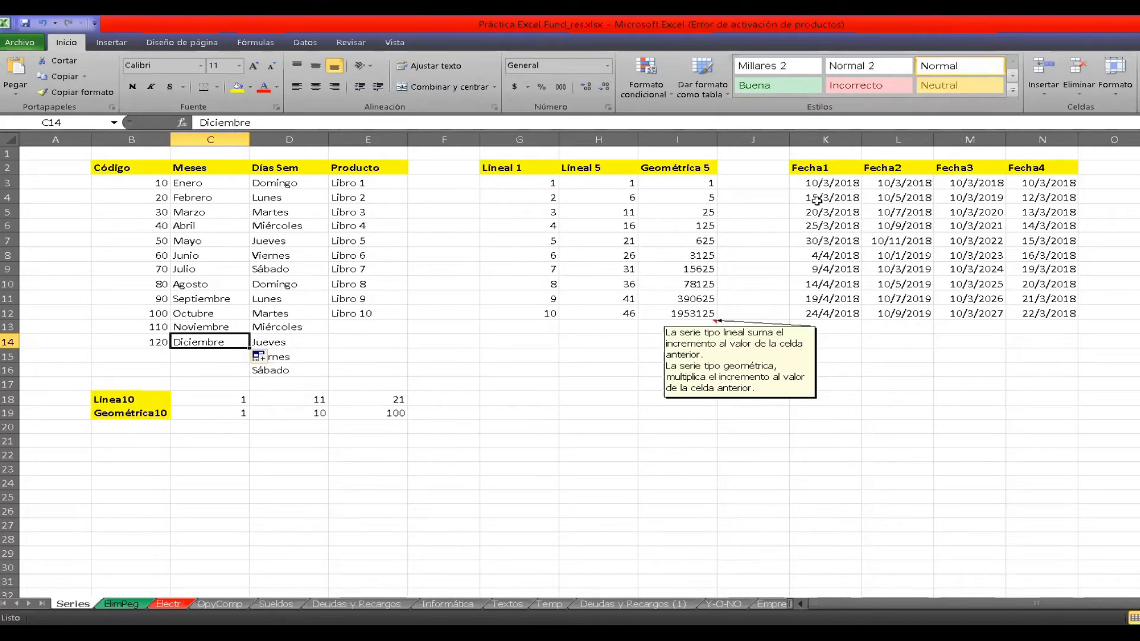
Examine the first two dates of the Fecha1 series and show the comment review commands.
{"action": "left_click", "coordinate": [846, 185]}
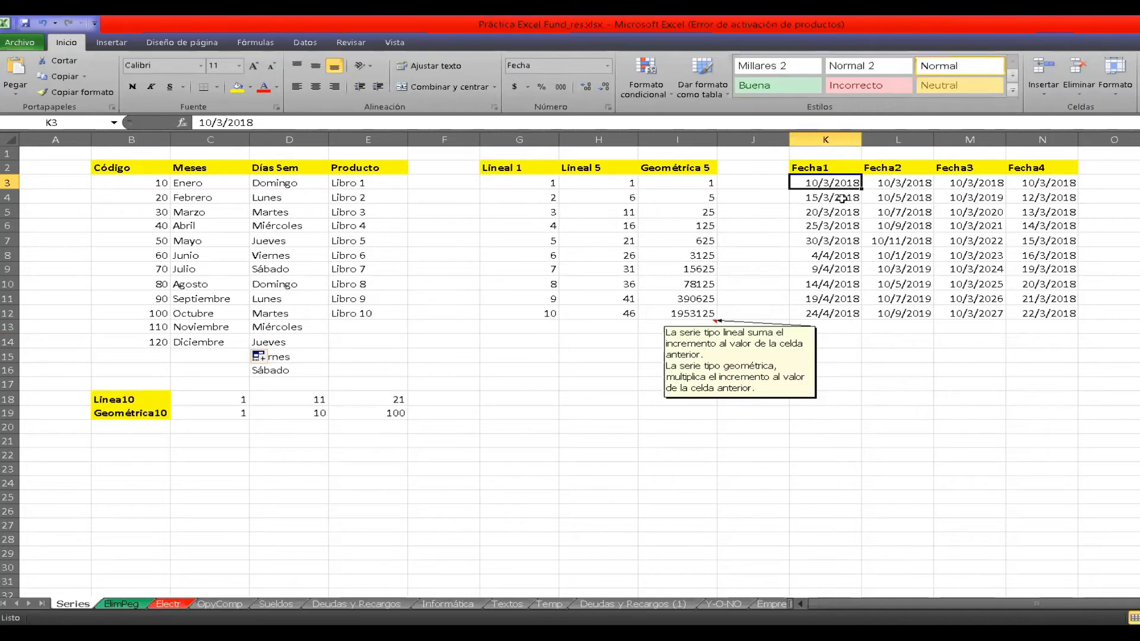
{"action": "left_click", "coordinate": [842, 199]}
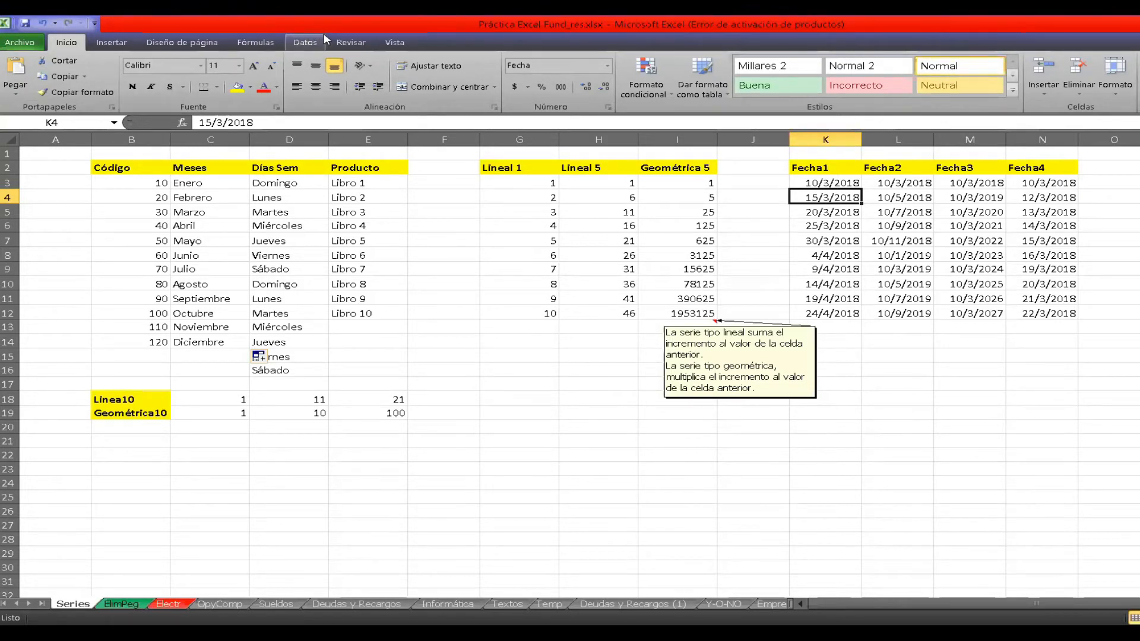
{"action": "left_click", "coordinate": [349, 42]}
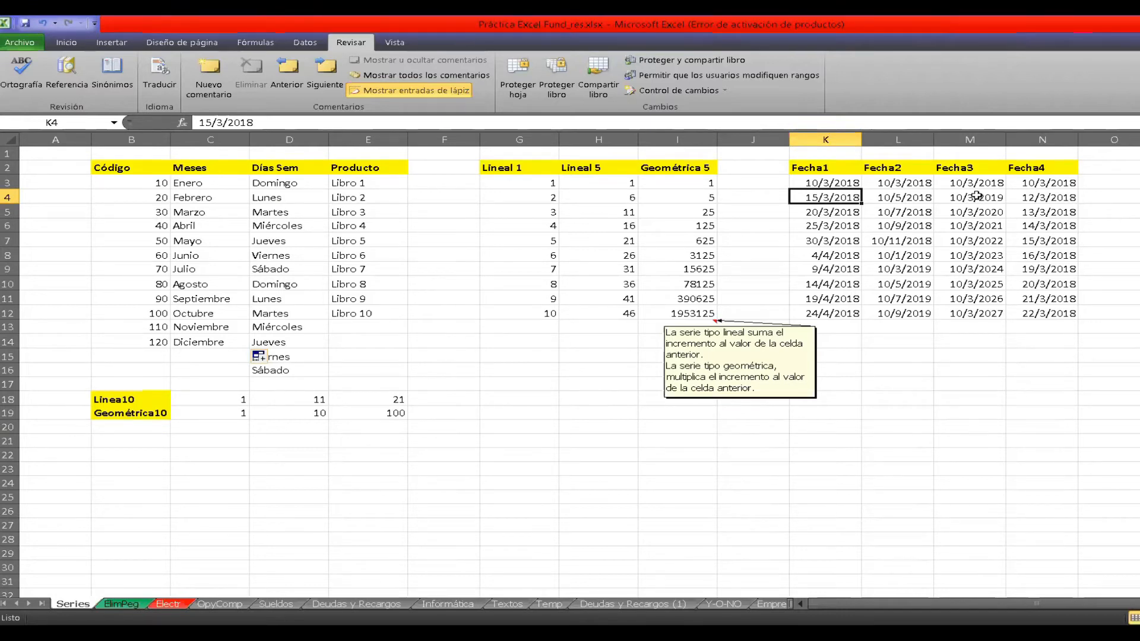
Compare the starting dates of the Fecha1 to Fecha4 columns and check the second date in Fecha3.
{"action": "left_click", "coordinate": [890, 183]}
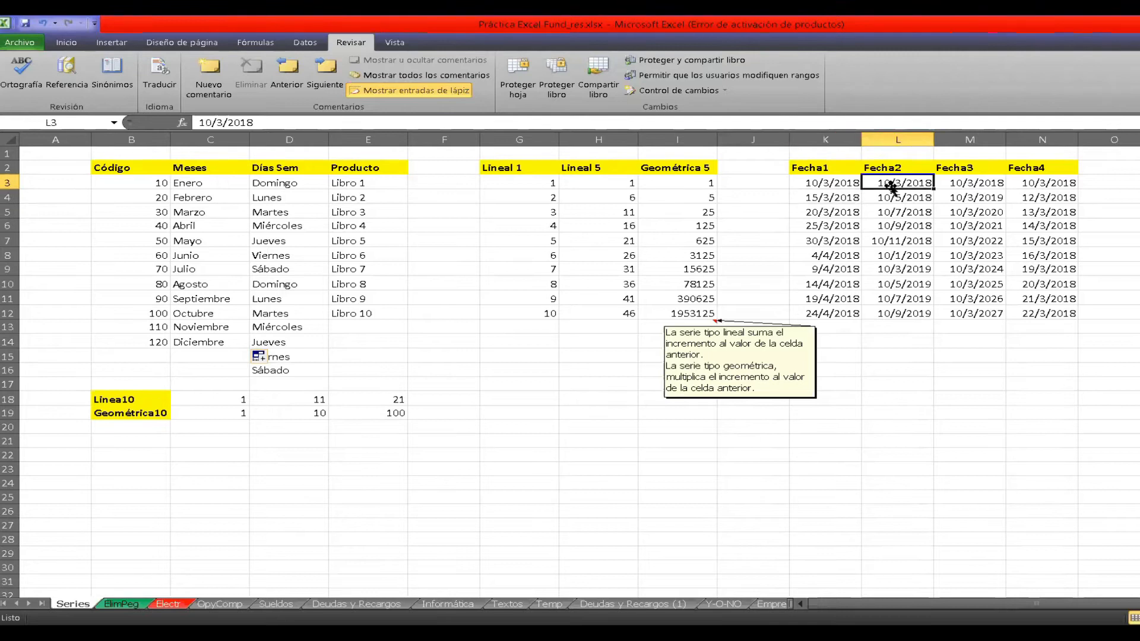
{"action": "left_click", "coordinate": [821, 183]}
{"action": "left_click", "coordinate": [915, 184]}
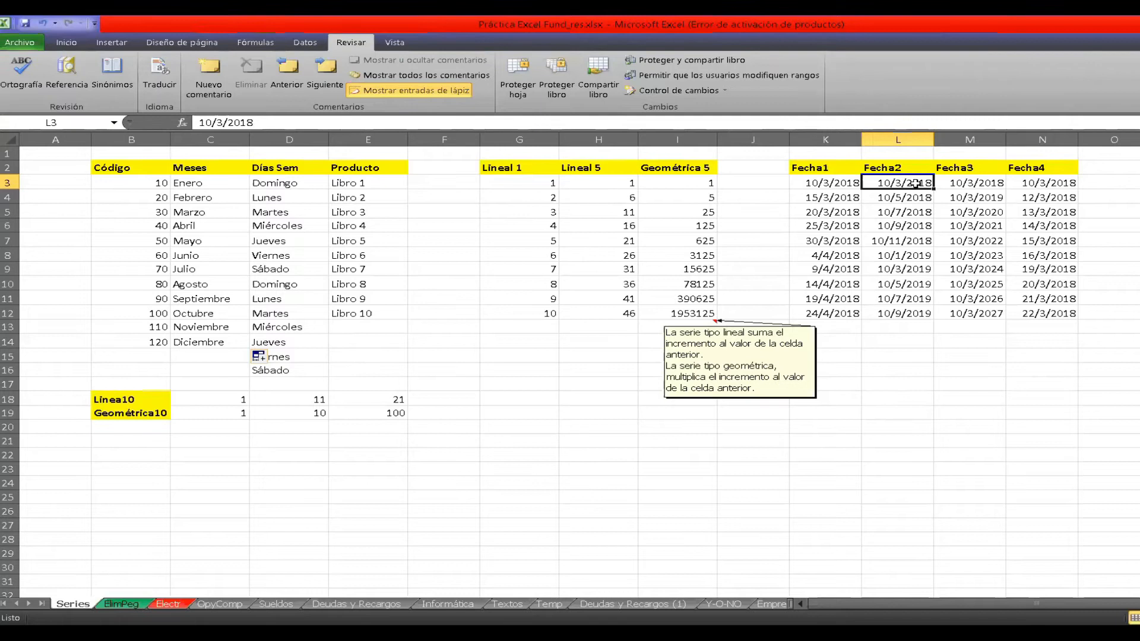
{"action": "left_click", "coordinate": [978, 184]}
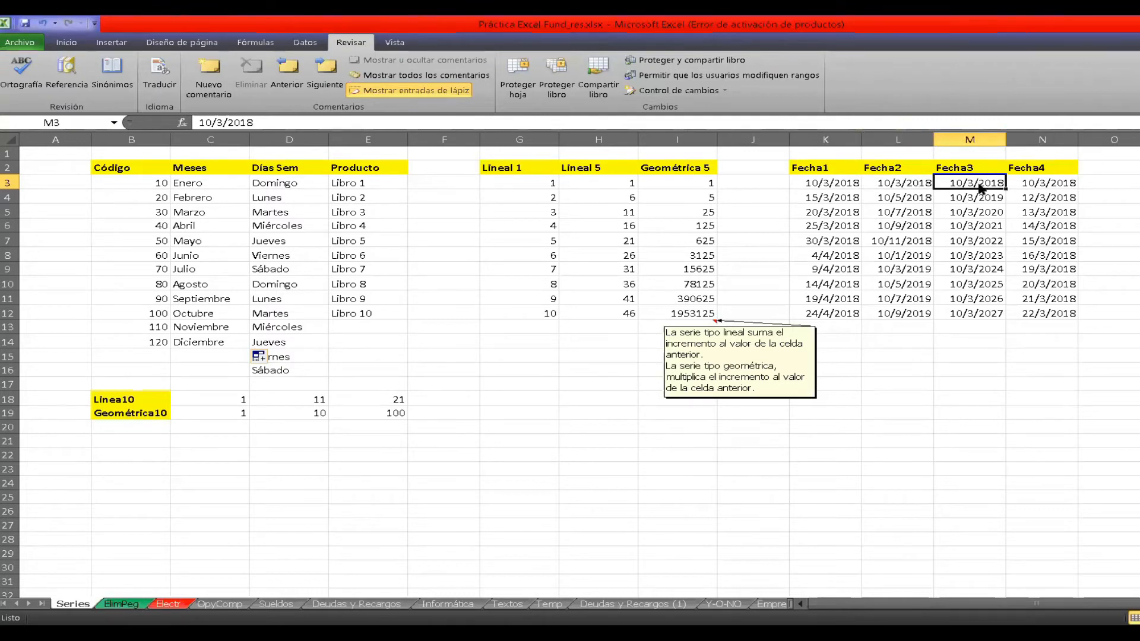
{"action": "left_click", "coordinate": [1056, 184]}
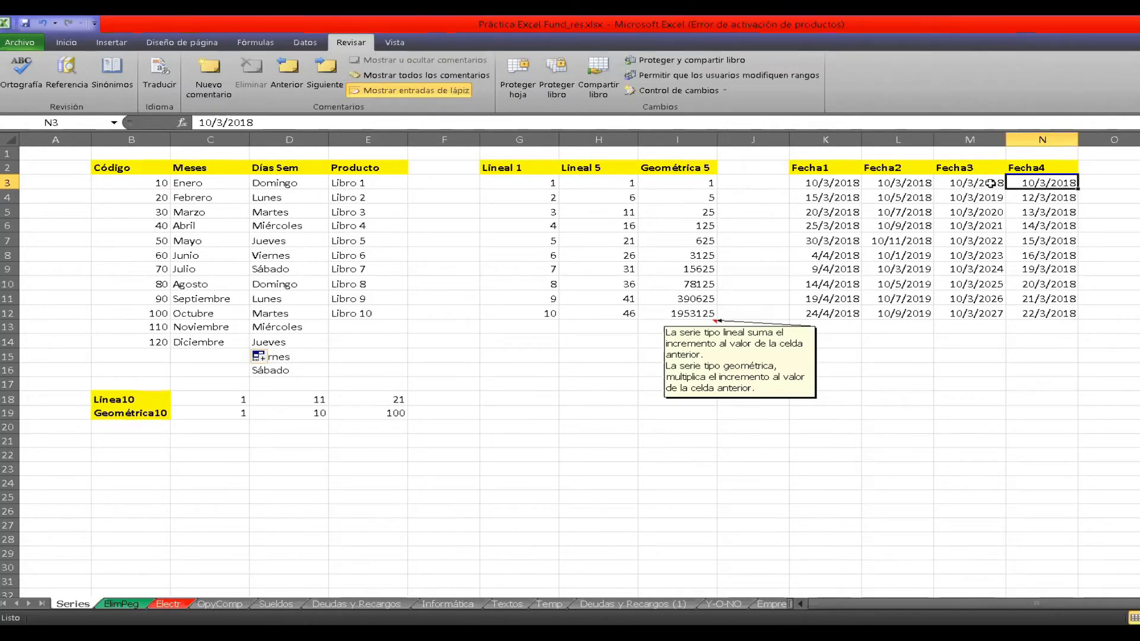
{"action": "left_click", "coordinate": [988, 184]}
{"action": "left_click", "coordinate": [993, 197]}
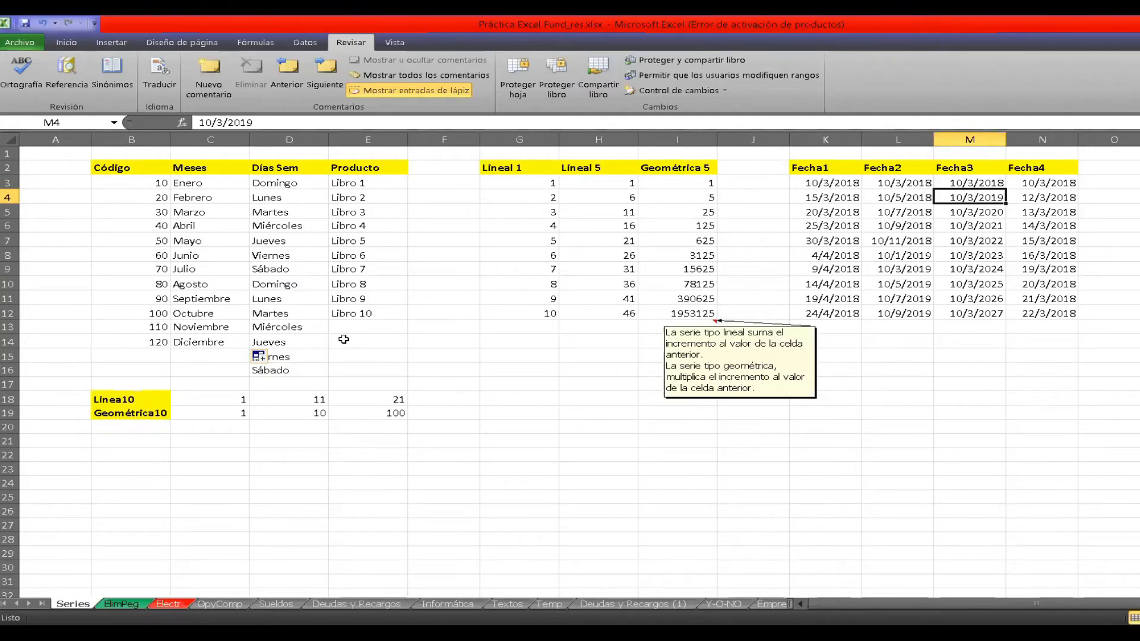
{"action": "left_click", "coordinate": [525, 414]}
{"action": "left_click", "coordinate": [580, 419]}
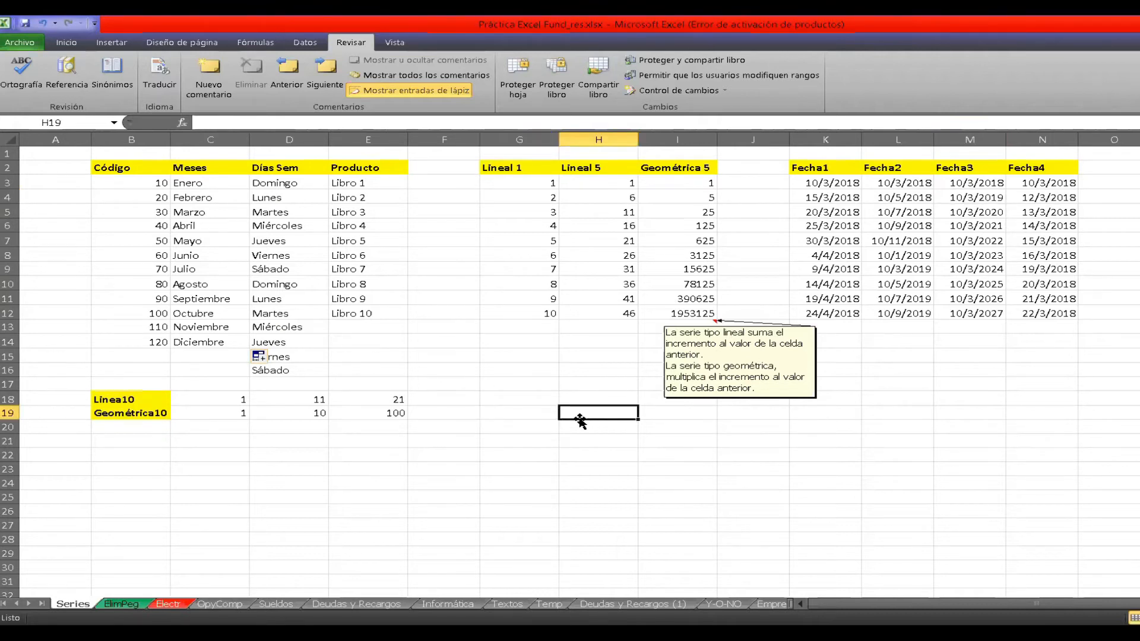
{"action": "left_click", "coordinate": [496, 412]}
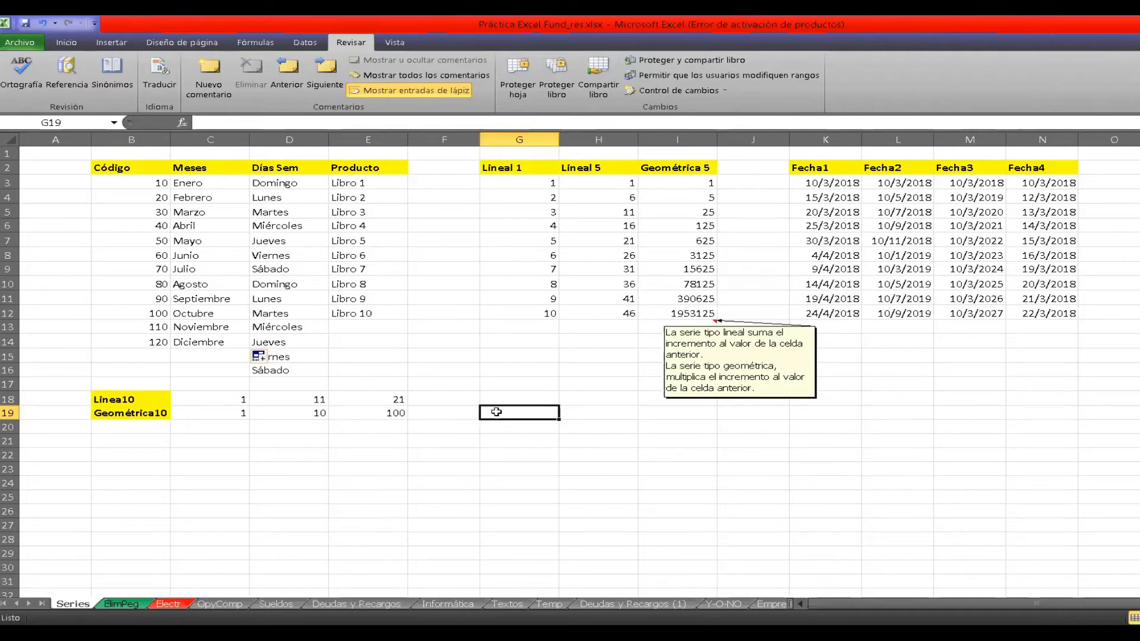
{"action": "left_click", "coordinate": [608, 412]}
{"action": "left_click", "coordinate": [707, 412]}
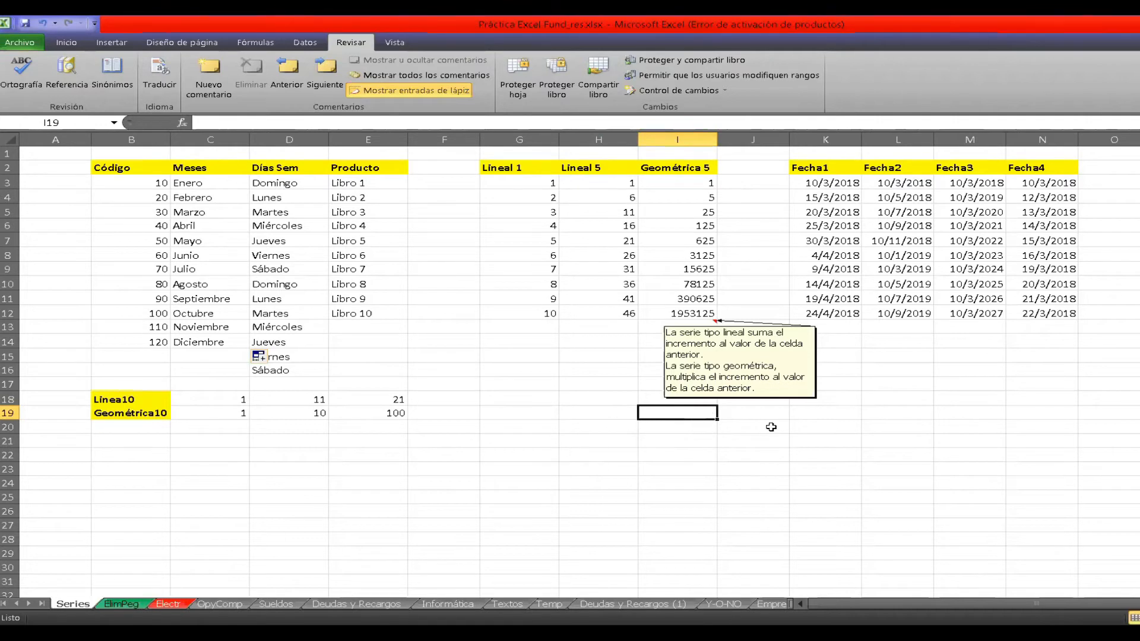
{"action": "left_click", "coordinate": [545, 428]}
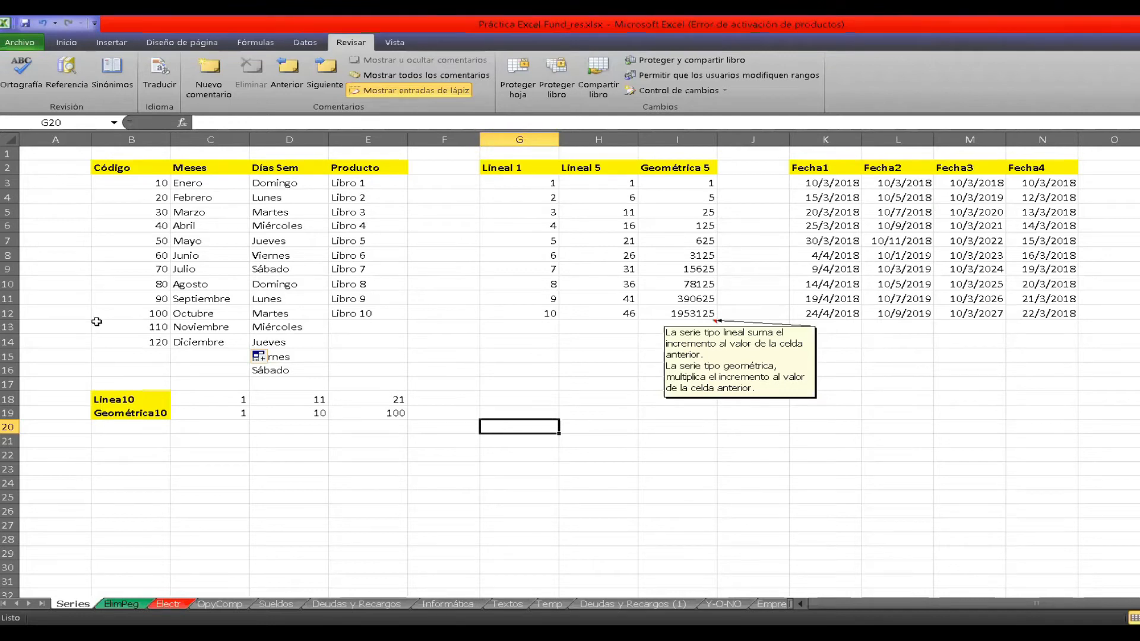
Open the ElimPeg sheet and show the colour choices for its sheet tab.
{"action": "left_click", "coordinate": [123, 602]}
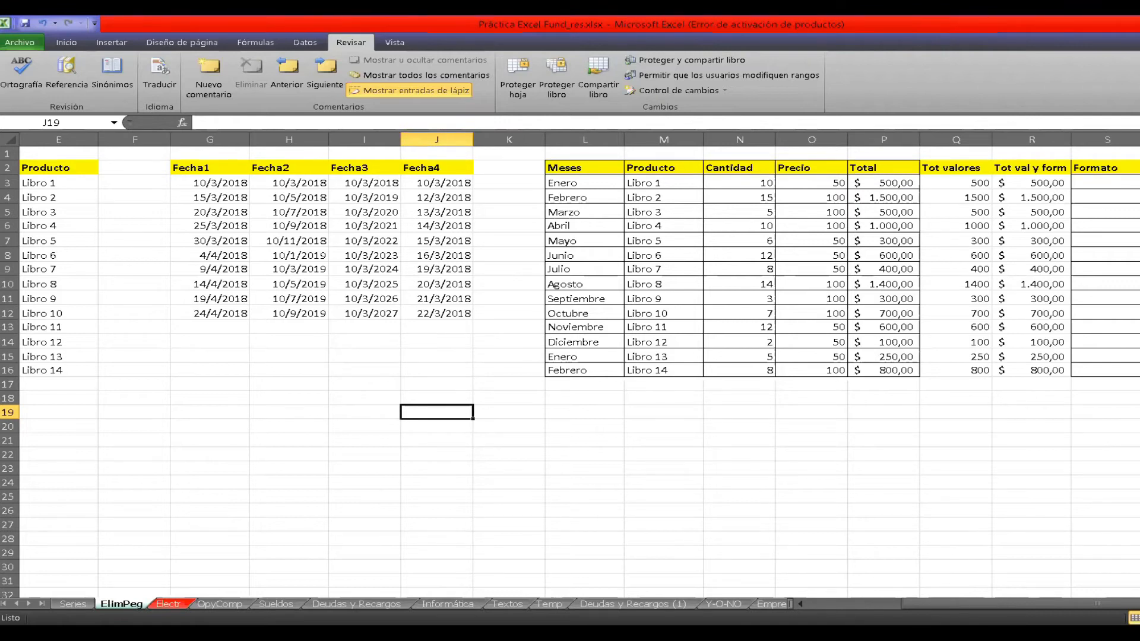
{"action": "left_click", "coordinate": [326, 476]}
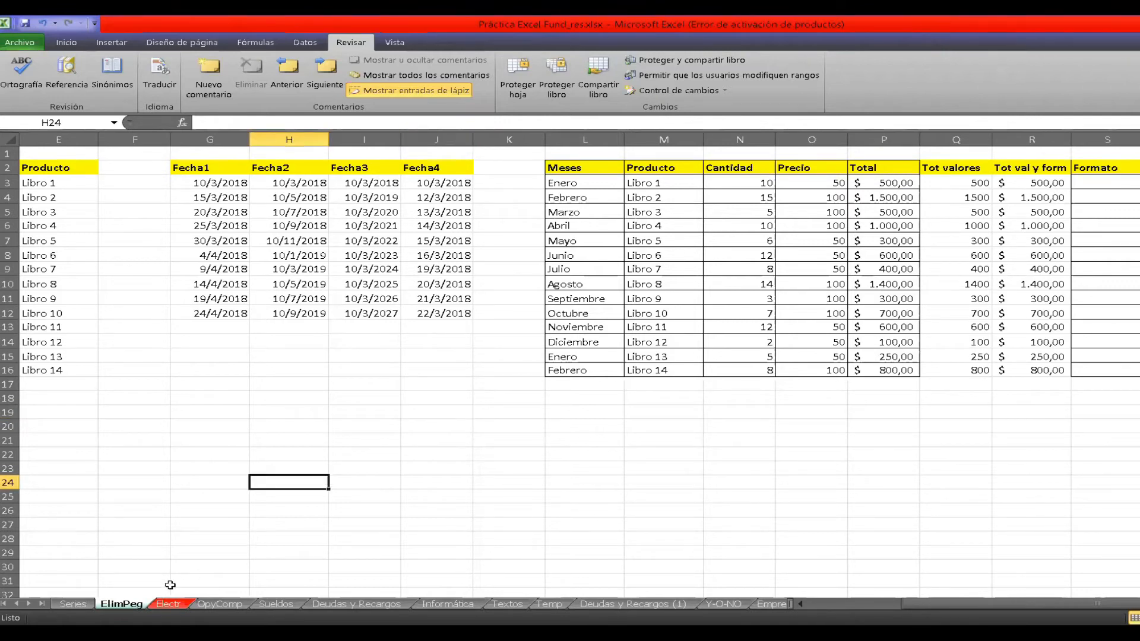
{"action": "right_click", "coordinate": [127, 607]}
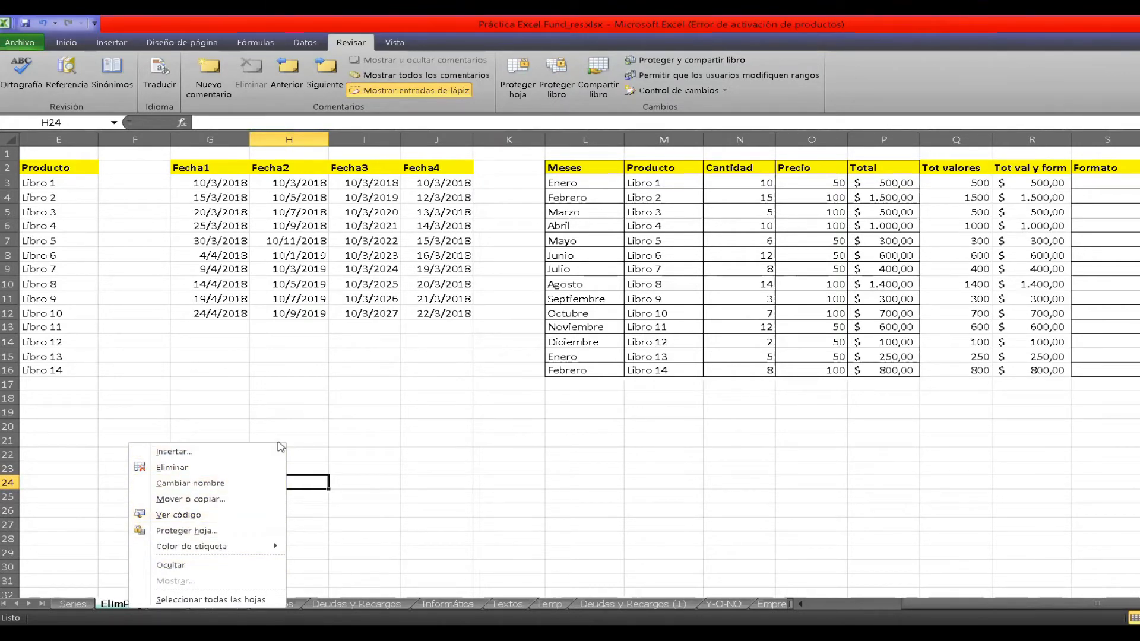
{"action": "mouse_move", "coordinate": [221, 547]}
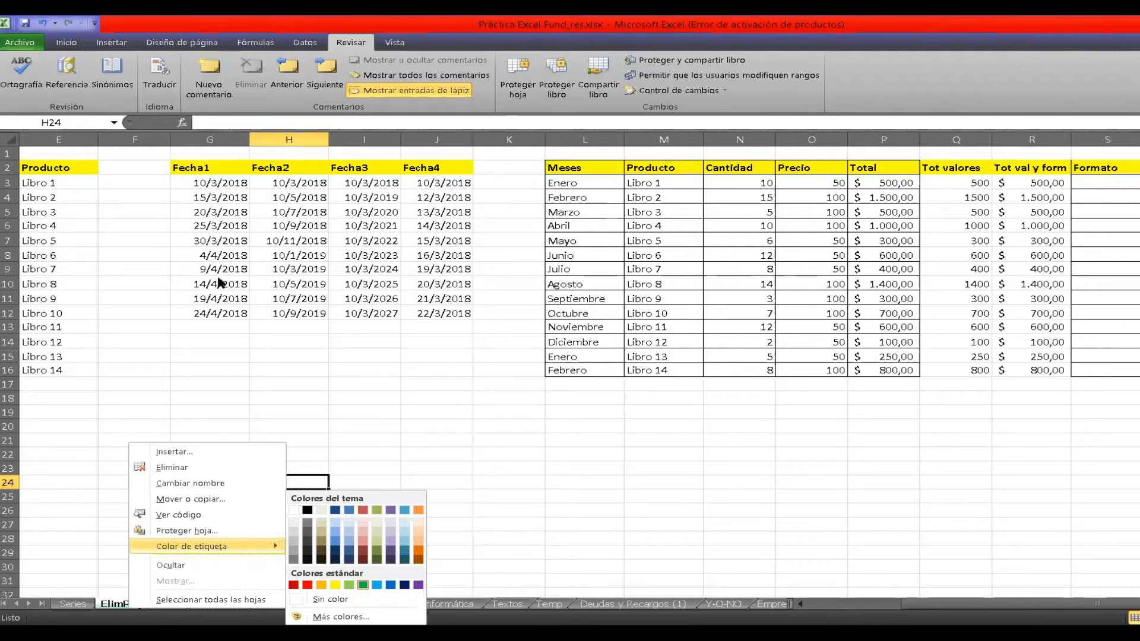
Show the cell deletion options for the date range G3:J7 and dismiss them without deleting anything.
{"action": "left_click", "coordinate": [181, 182]}
{"action": "left_click_drag", "start_coordinate": [181, 182], "coordinate": [456, 242]}
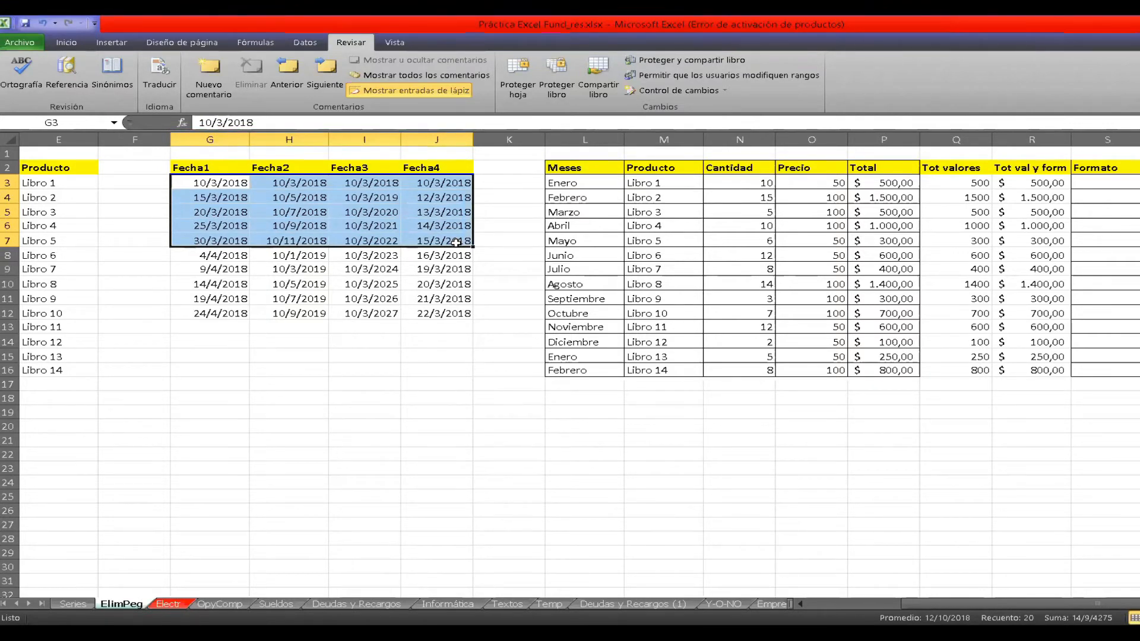
{"action": "right_click", "coordinate": [456, 243]}
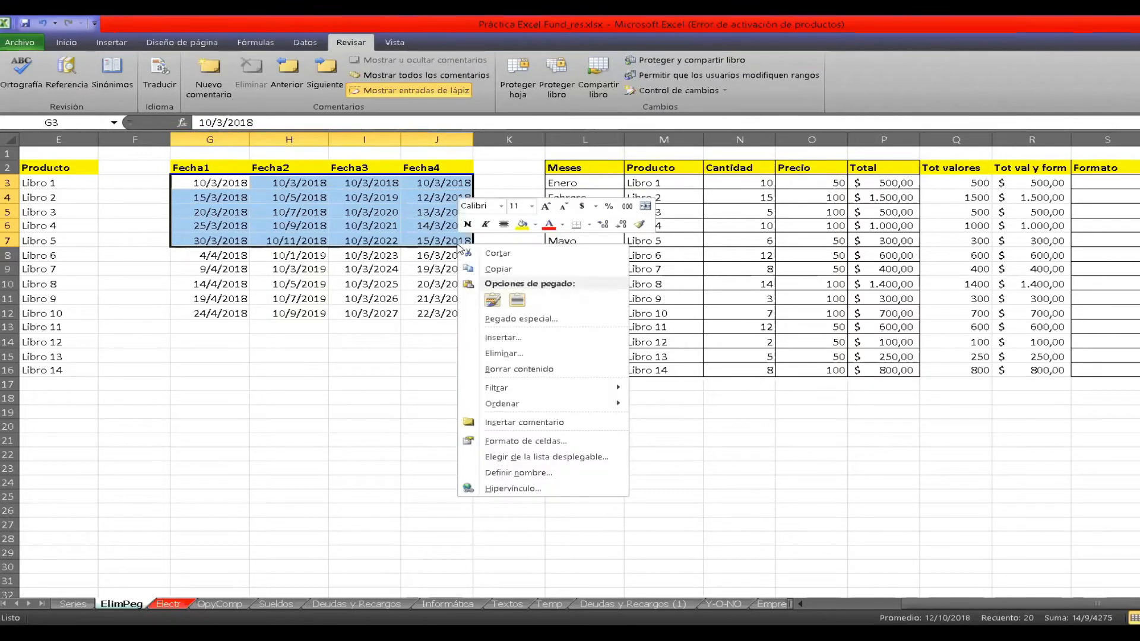
{"action": "left_click", "coordinate": [515, 355]}
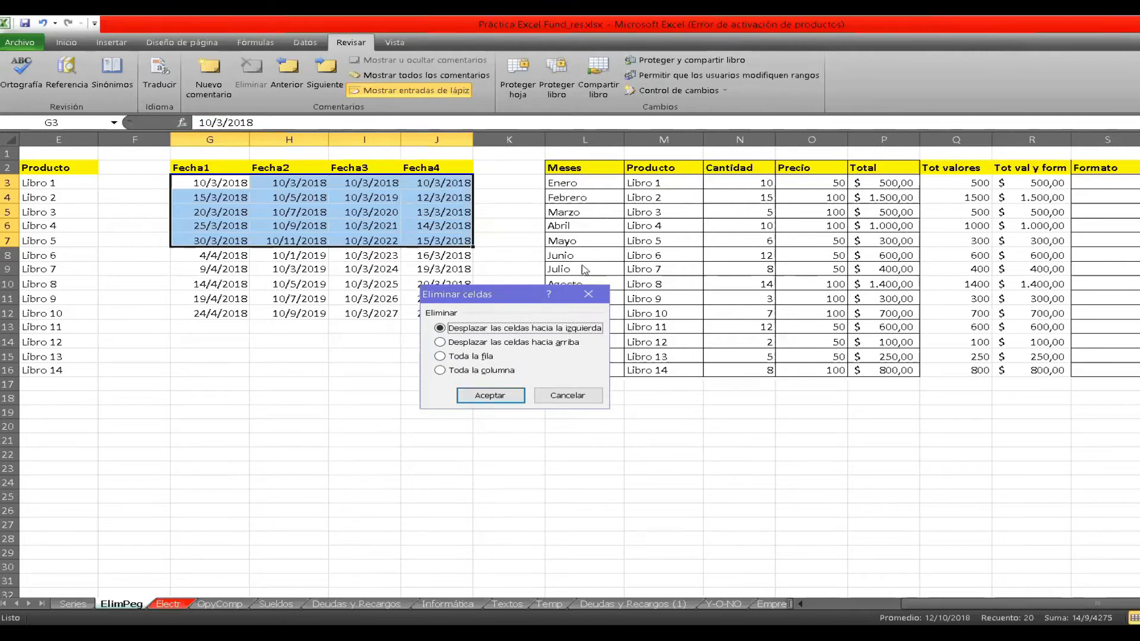
{"action": "left_click", "coordinate": [555, 397]}
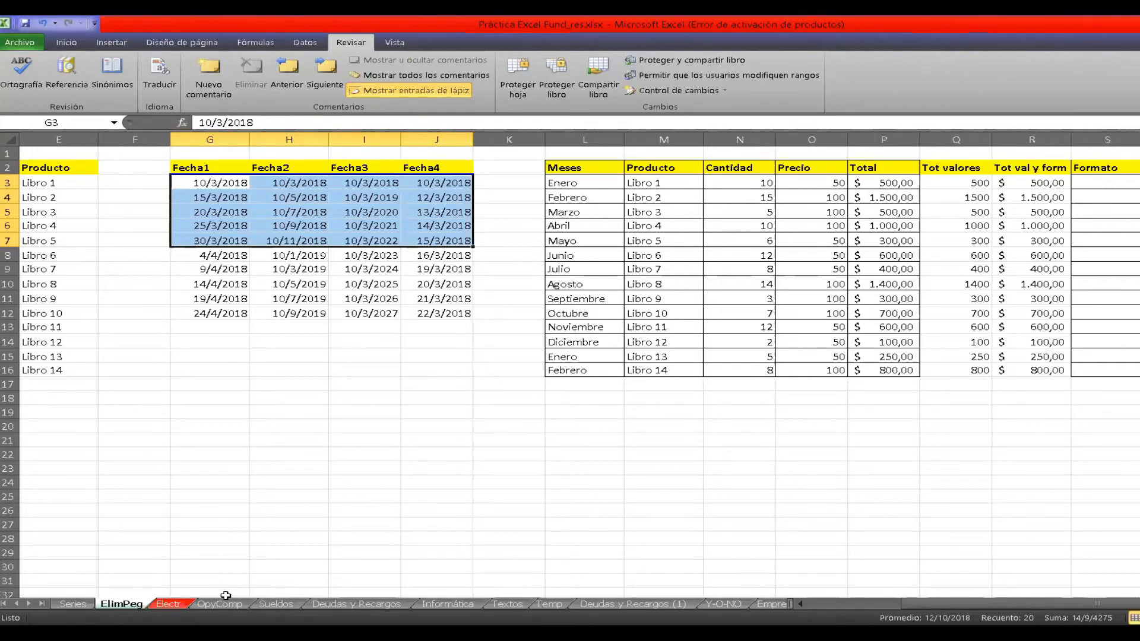
Open the OpyComp sheet and check the sales amount of Mi Empresa in C2.
{"action": "left_click", "coordinate": [228, 603]}
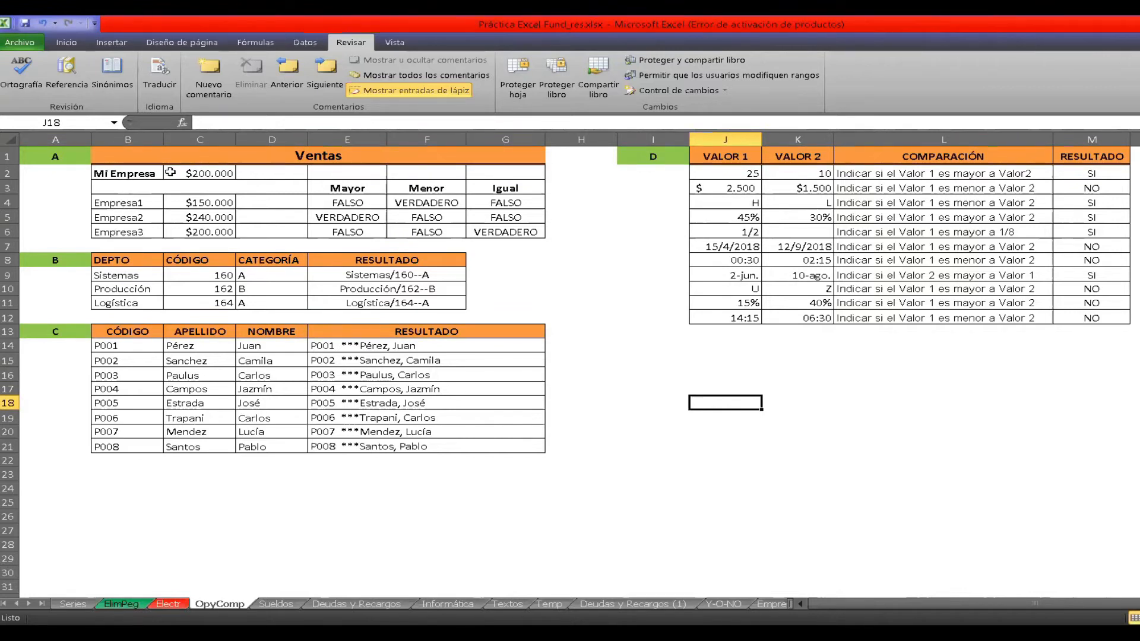
{"action": "left_click", "coordinate": [190, 171]}
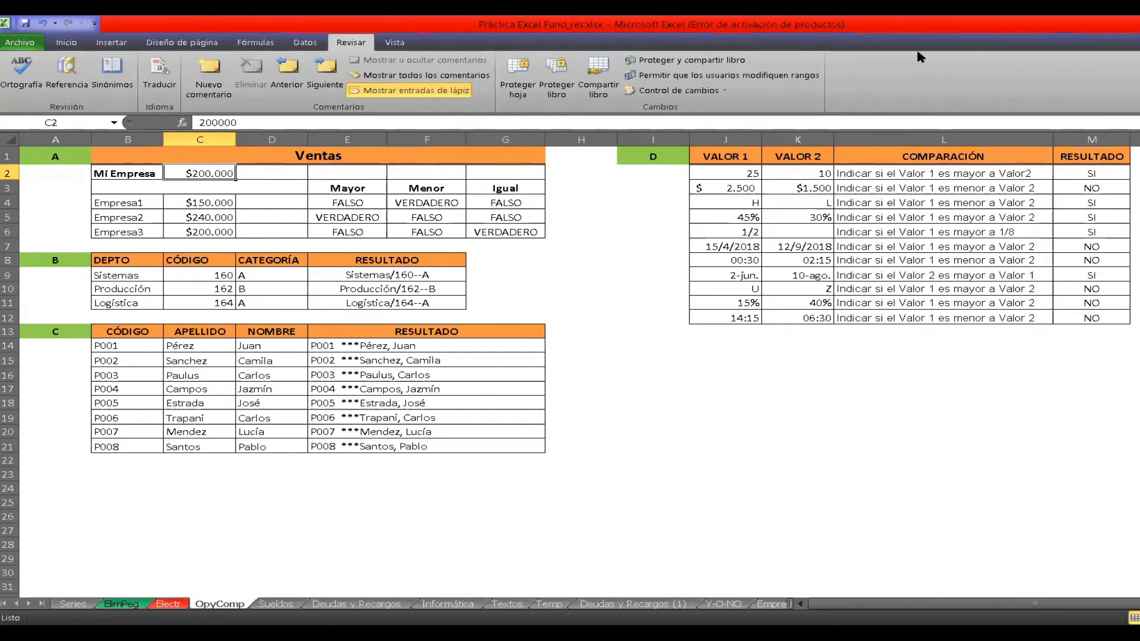
Switch to the PDF course notes and examine the mathematical operators section, selecting the example sum formula C3+C4+C5+C6+C7+C8.
{"action": "key", "text": "alt+Tab"}
{"action": "scroll", "coordinate": [414, 208], "scroll_direction": "up", "scroll_amount": 10}
{"action": "scroll", "coordinate": [413, 208], "scroll_direction": "up", "scroll_amount": 8}
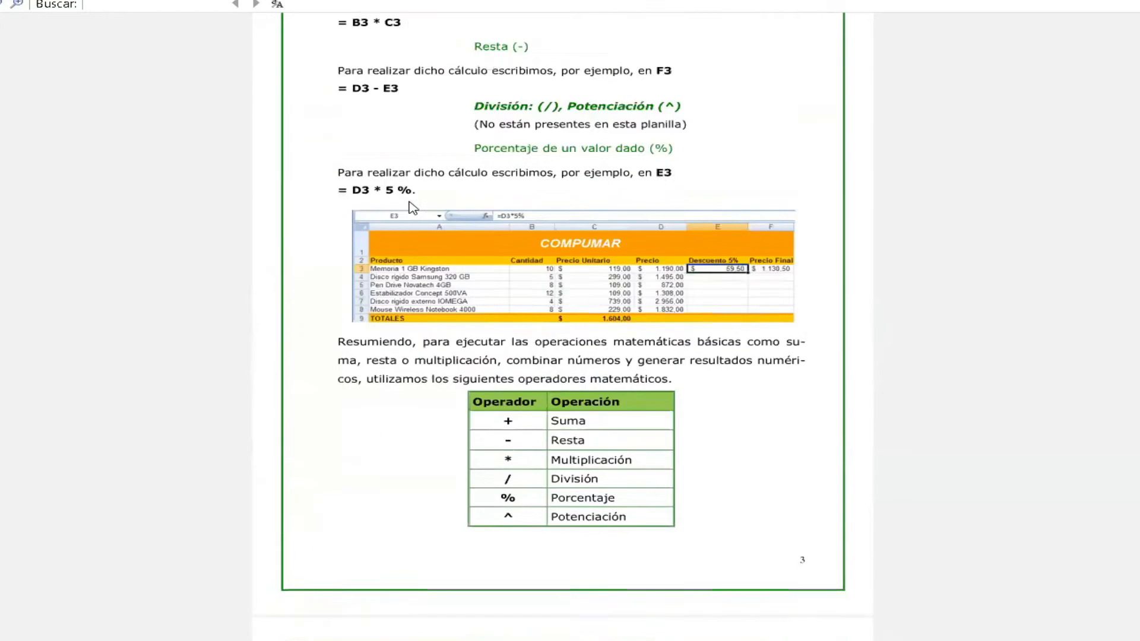
{"action": "scroll", "coordinate": [413, 208], "scroll_direction": "up", "scroll_amount": 8}
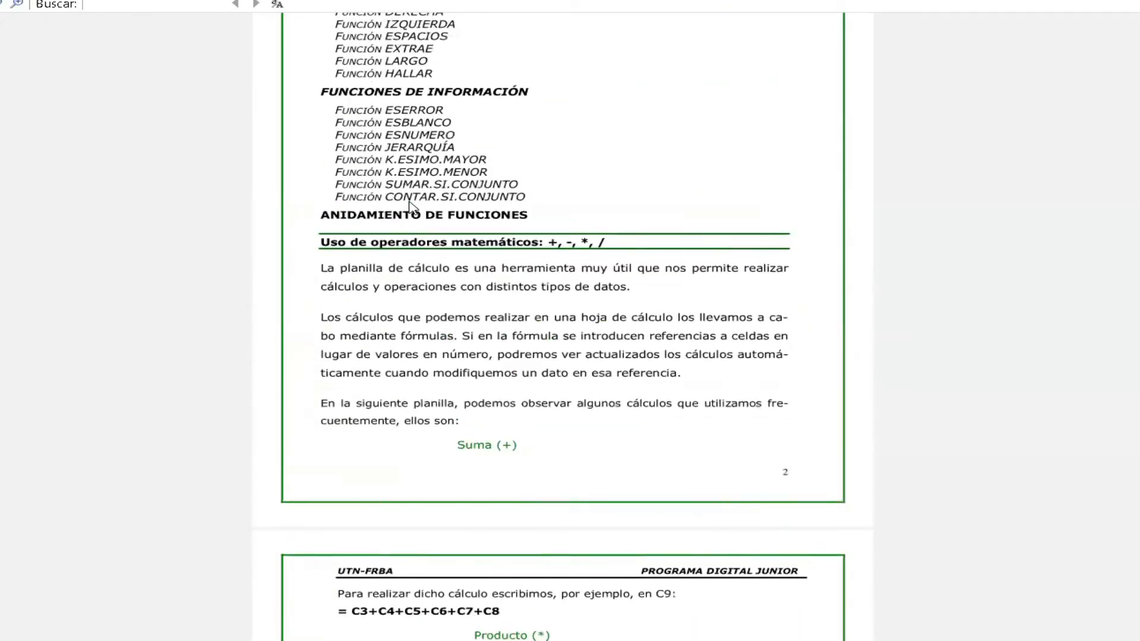
{"action": "scroll", "coordinate": [413, 207], "scroll_direction": "down", "scroll_amount": 3}
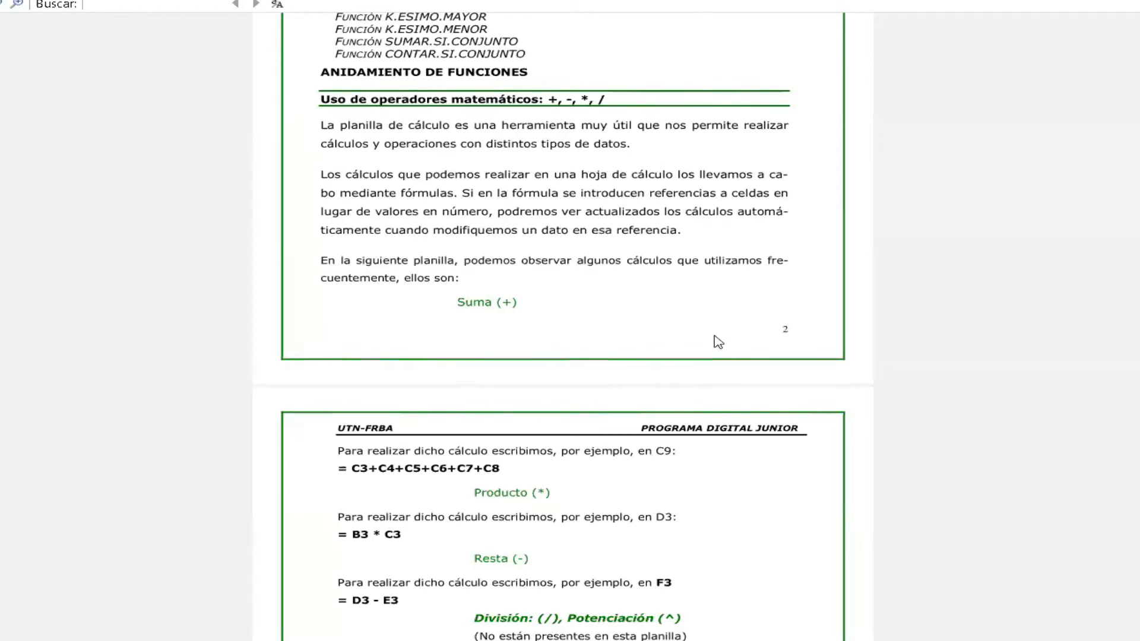
{"action": "scroll", "coordinate": [718, 342], "scroll_direction": "down", "scroll_amount": 1}
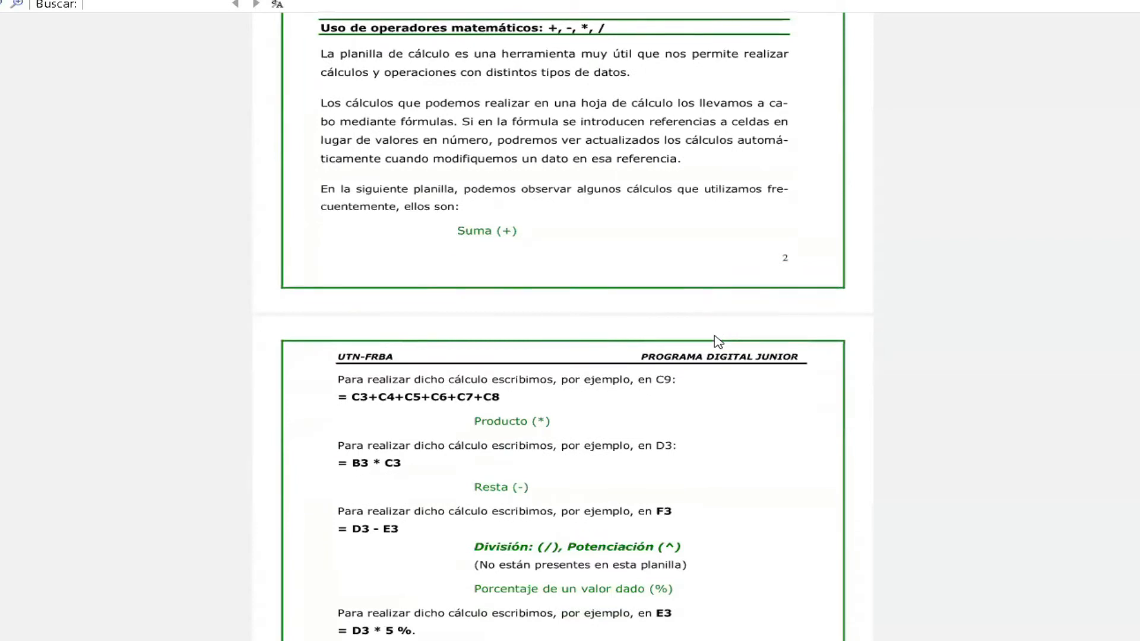
{"action": "scroll", "coordinate": [717, 341], "scroll_direction": "down", "scroll_amount": 1}
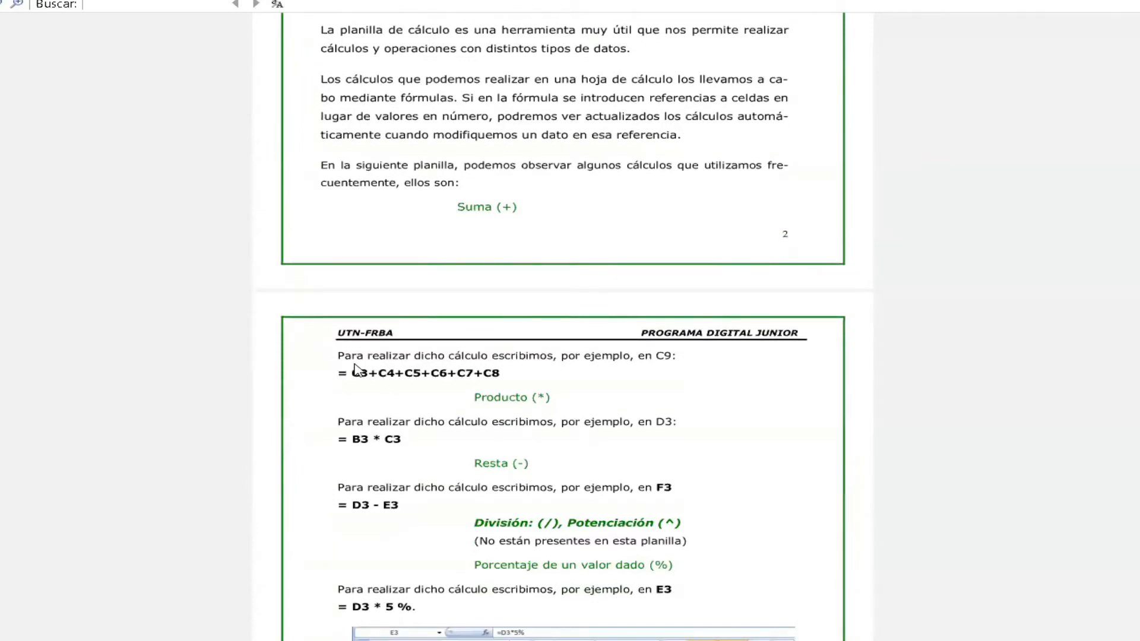
{"action": "left_click_drag", "start_coordinate": [355, 373], "coordinate": [514, 376]}
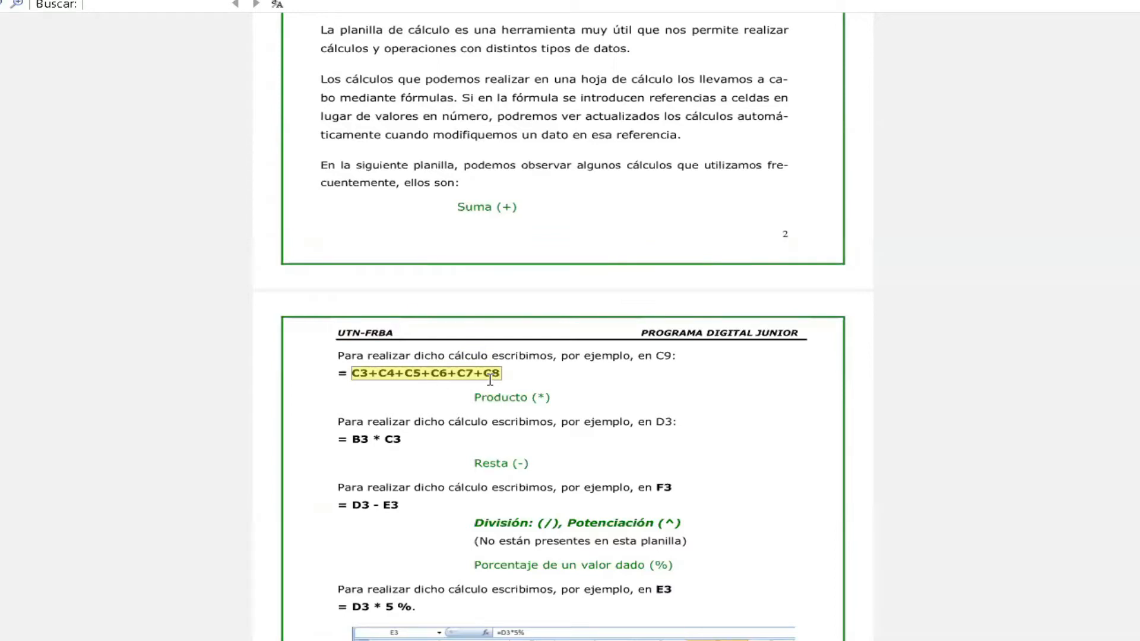
Examine the COMPUMAR example, the table of mathematical operators and the section on operator precedence.
{"action": "scroll", "coordinate": [441, 484], "scroll_direction": "down", "scroll_amount": 5}
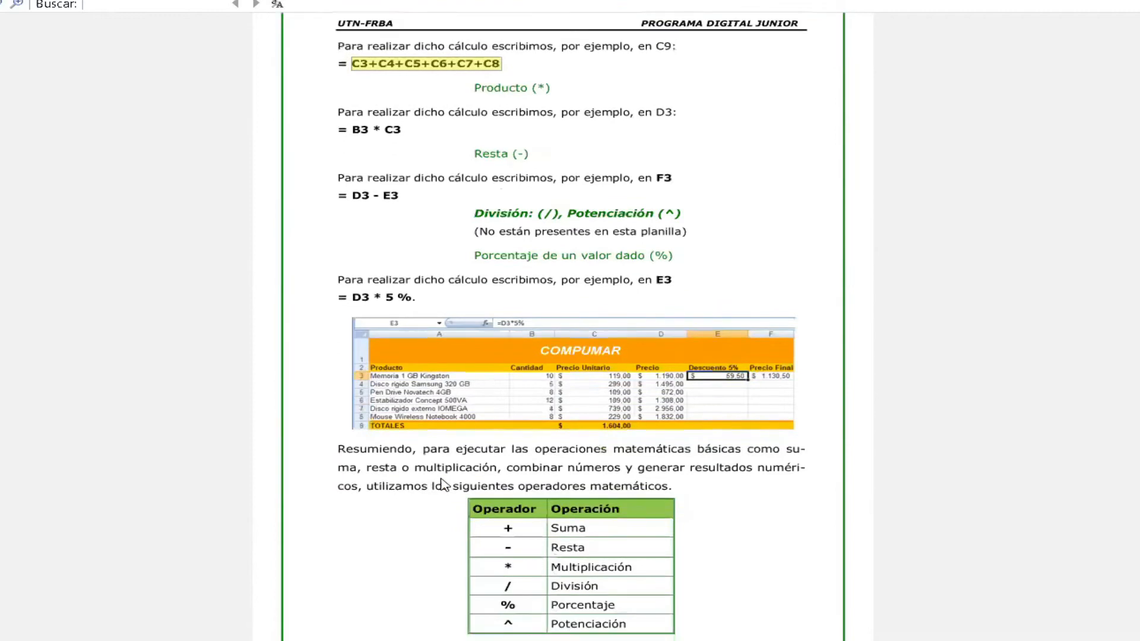
{"action": "scroll", "coordinate": [441, 484], "scroll_direction": "down", "scroll_amount": 1}
{"action": "scroll", "coordinate": [445, 485], "scroll_direction": "down", "scroll_amount": 2}
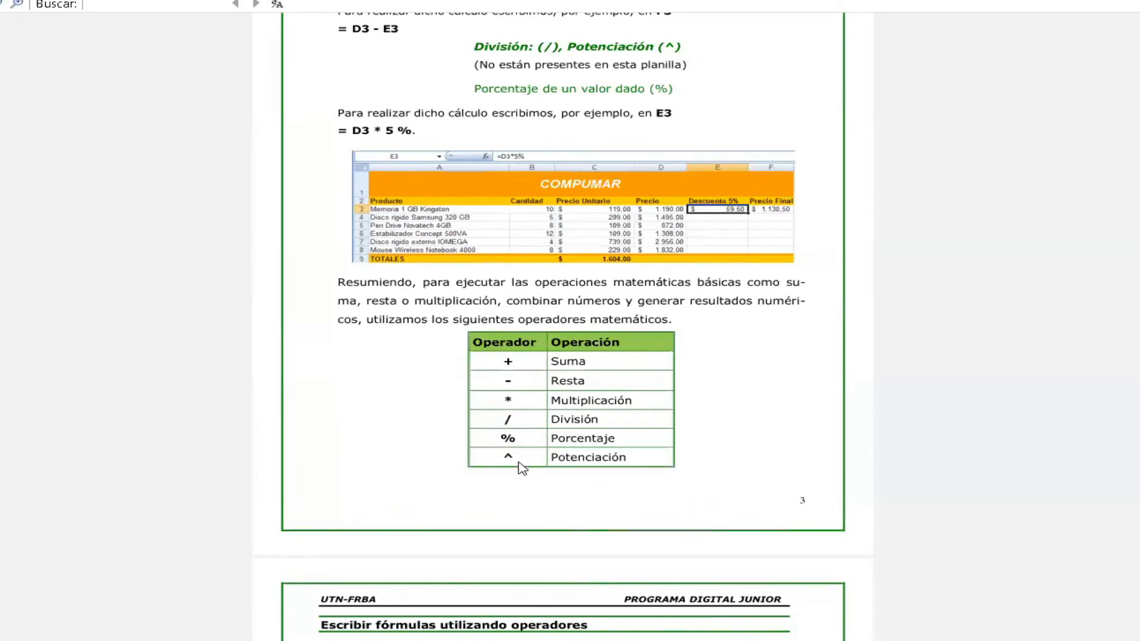
{"action": "scroll", "coordinate": [487, 579], "scroll_direction": "down", "scroll_amount": 8}
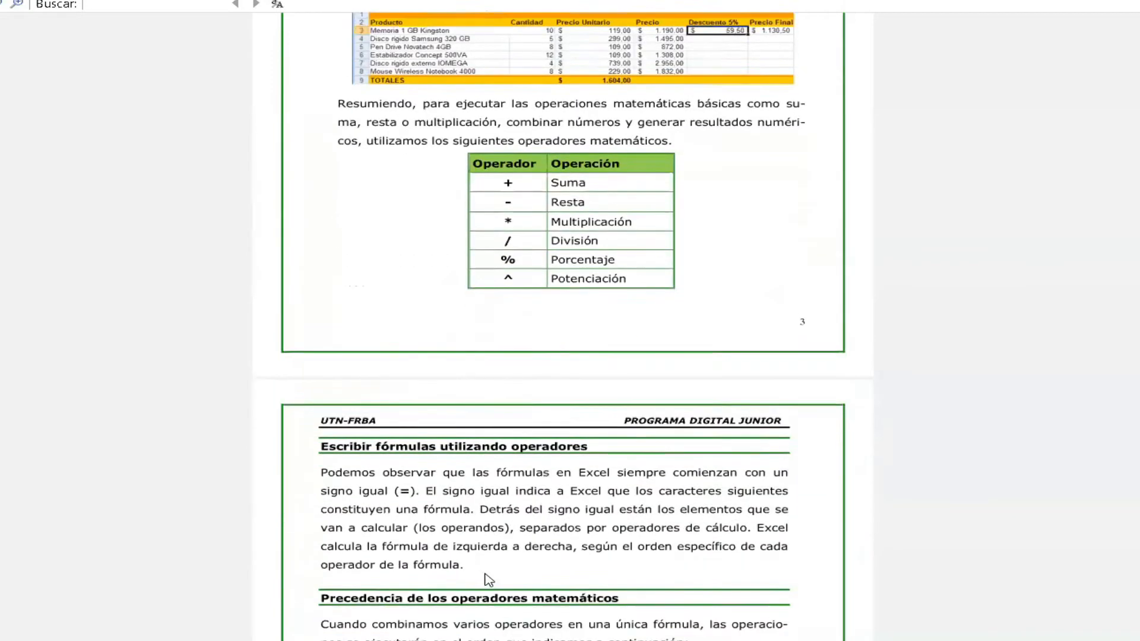
{"action": "scroll", "coordinate": [487, 579], "scroll_direction": "down", "scroll_amount": 5}
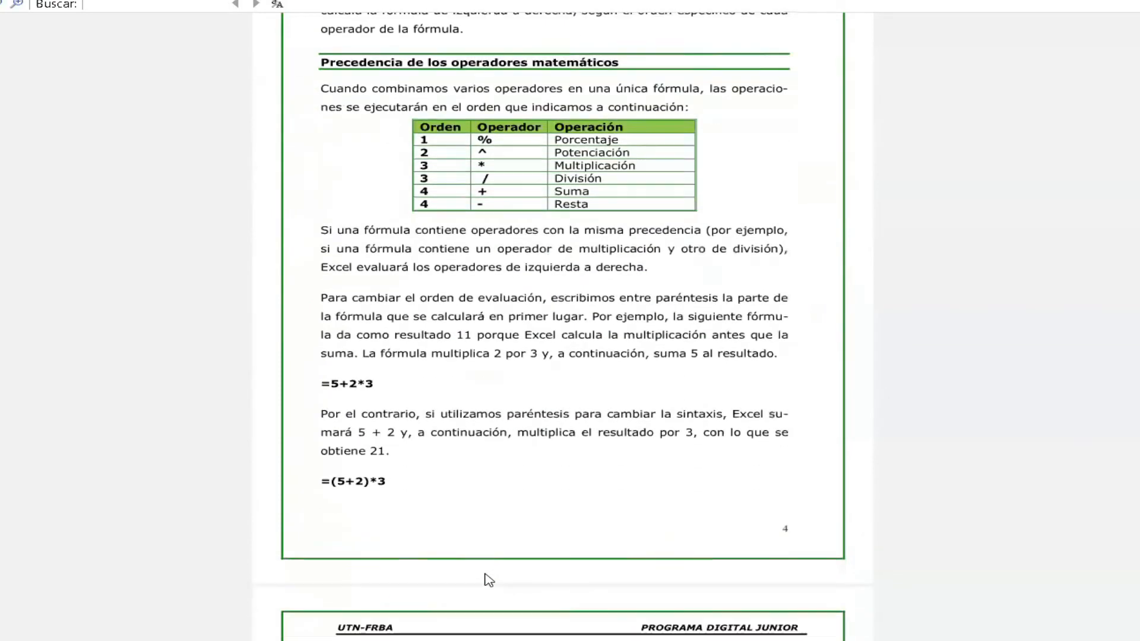
Review the sections on referencing cells, copying formulas, and relative, absolute, mixed and named references.
{"action": "scroll", "coordinate": [488, 580], "scroll_direction": "down", "scroll_amount": 6}
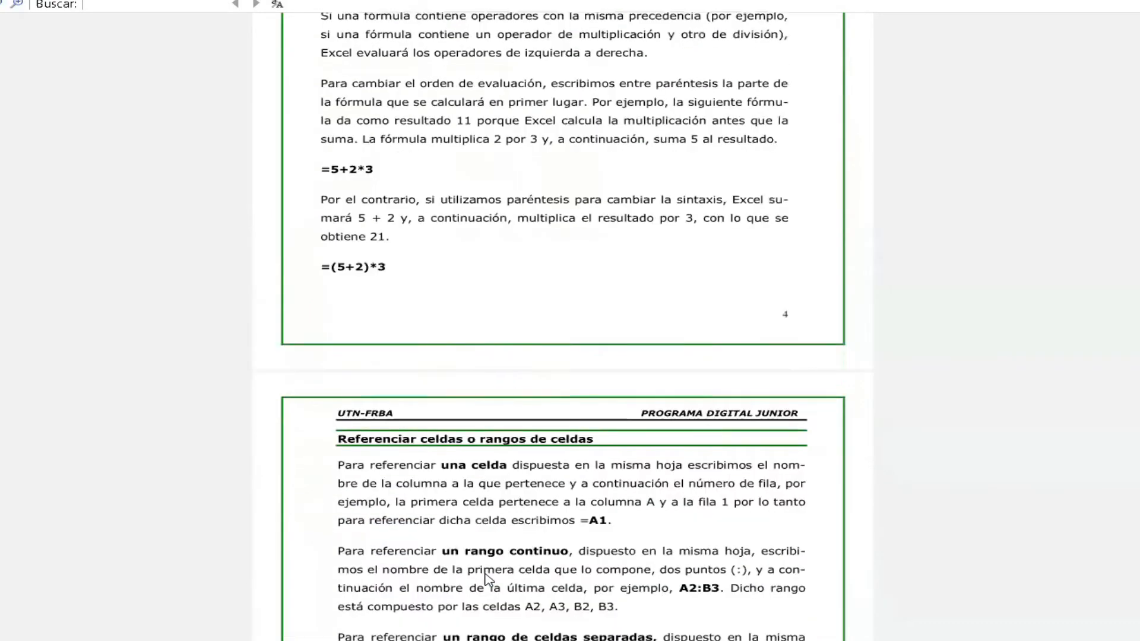
{"action": "scroll", "coordinate": [488, 580], "scroll_direction": "down", "scroll_amount": 9}
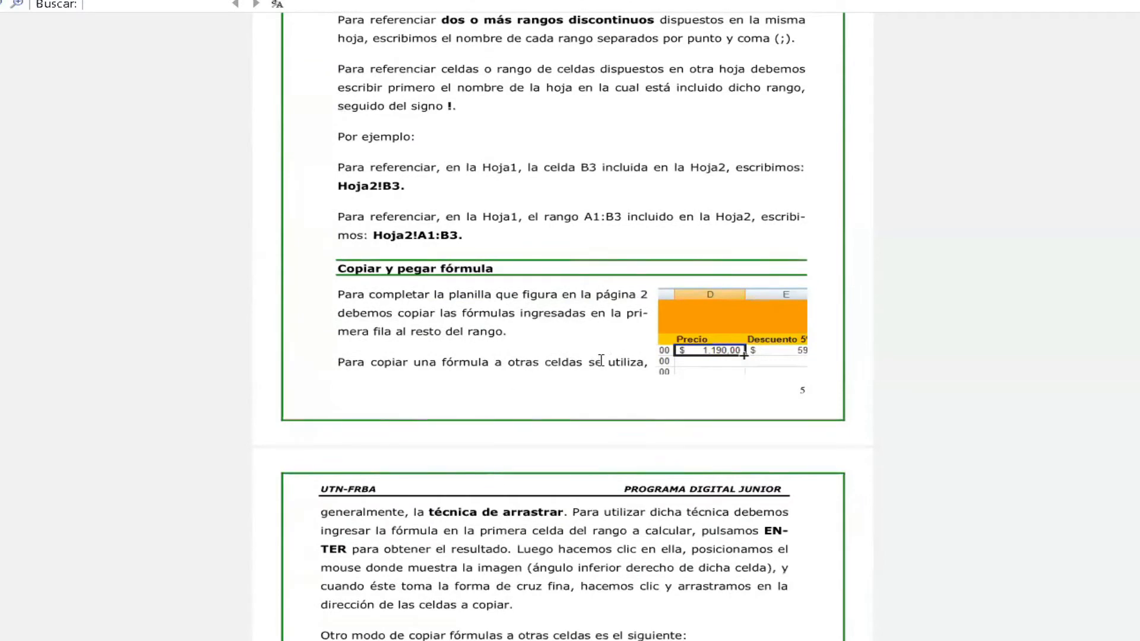
{"action": "scroll", "coordinate": [601, 361], "scroll_direction": "down", "scroll_amount": 9}
{"action": "scroll", "coordinate": [601, 360], "scroll_direction": "down", "scroll_amount": 9}
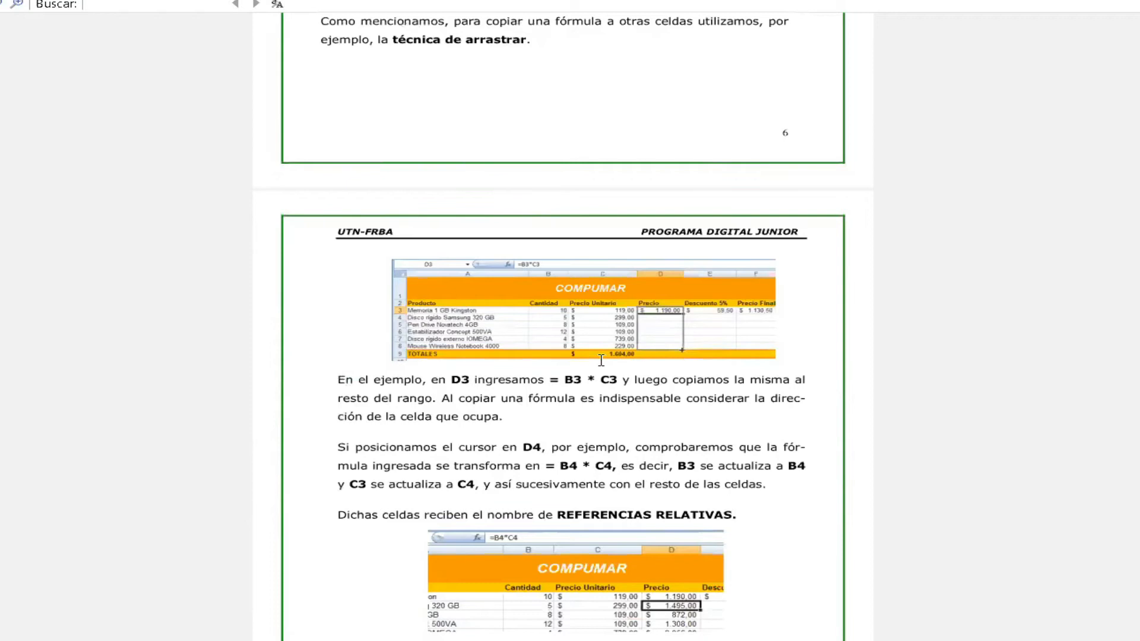
{"action": "scroll", "coordinate": [601, 361], "scroll_direction": "down", "scroll_amount": 6}
{"action": "scroll", "coordinate": [601, 360], "scroll_direction": "down", "scroll_amount": 15}
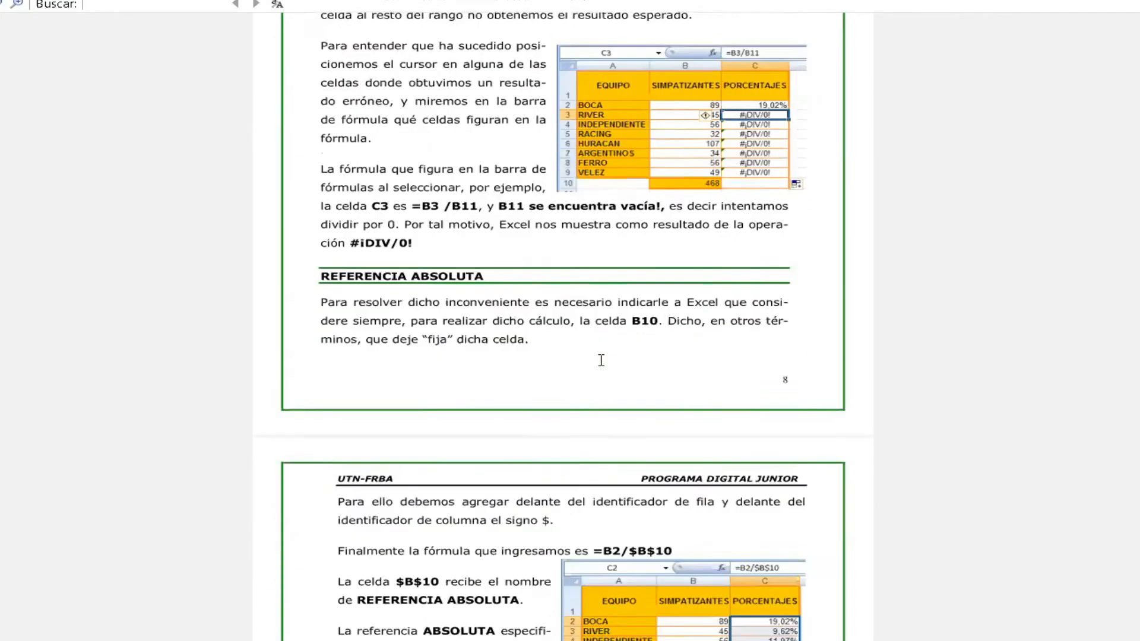
{"action": "scroll", "coordinate": [601, 360], "scroll_direction": "down", "scroll_amount": 8}
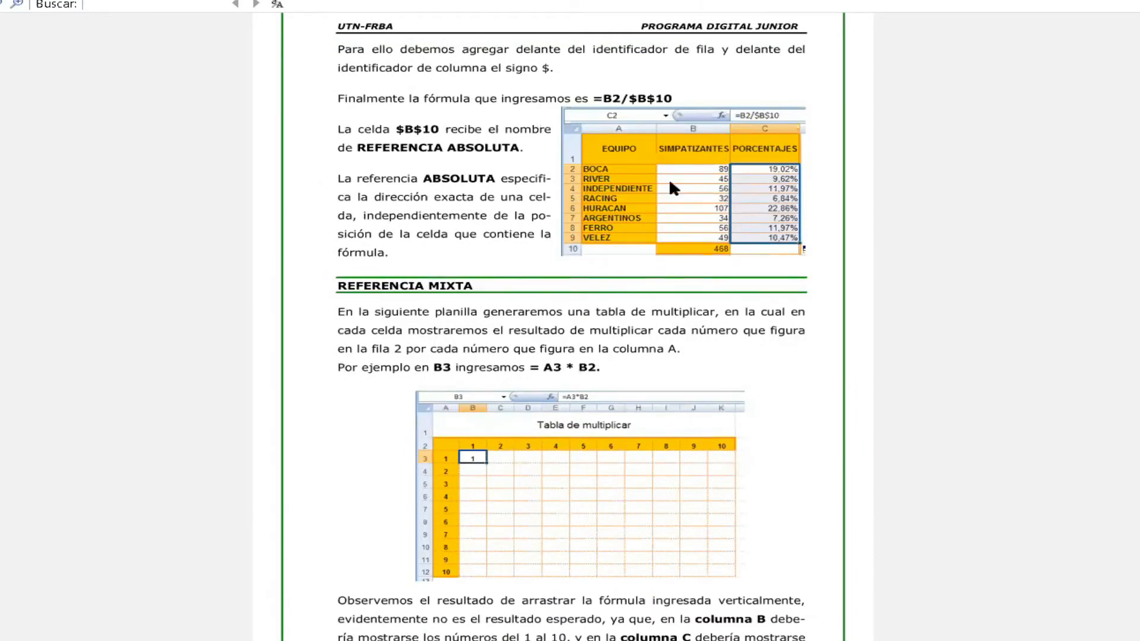
{"action": "scroll", "coordinate": [594, 444], "scroll_direction": "down", "scroll_amount": 17}
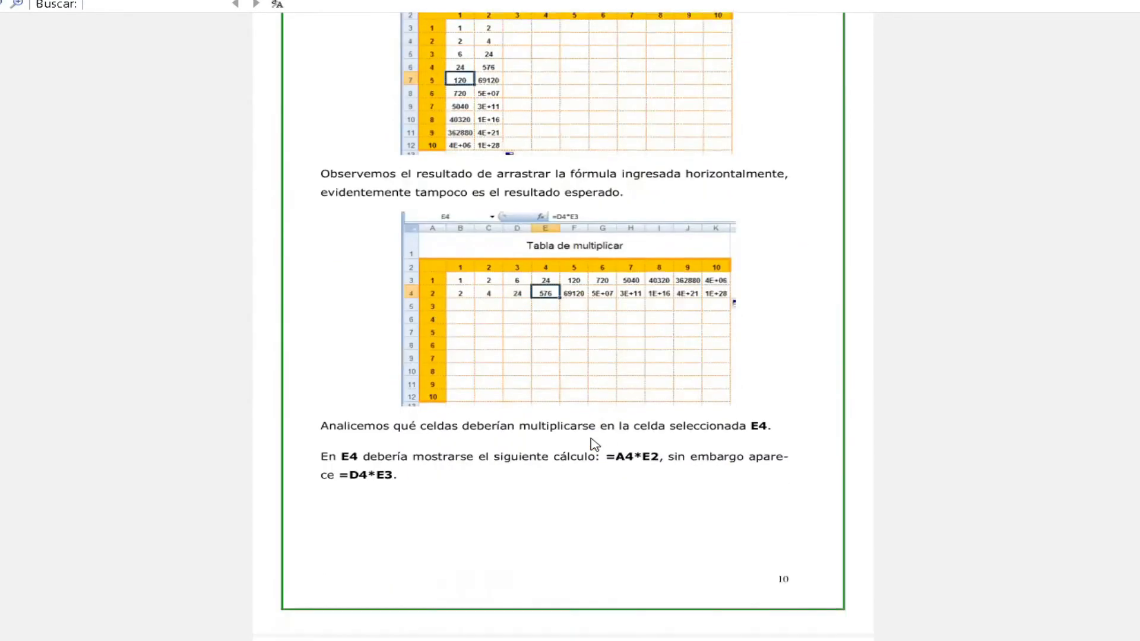
{"action": "scroll", "coordinate": [595, 444], "scroll_direction": "down", "scroll_amount": 20}
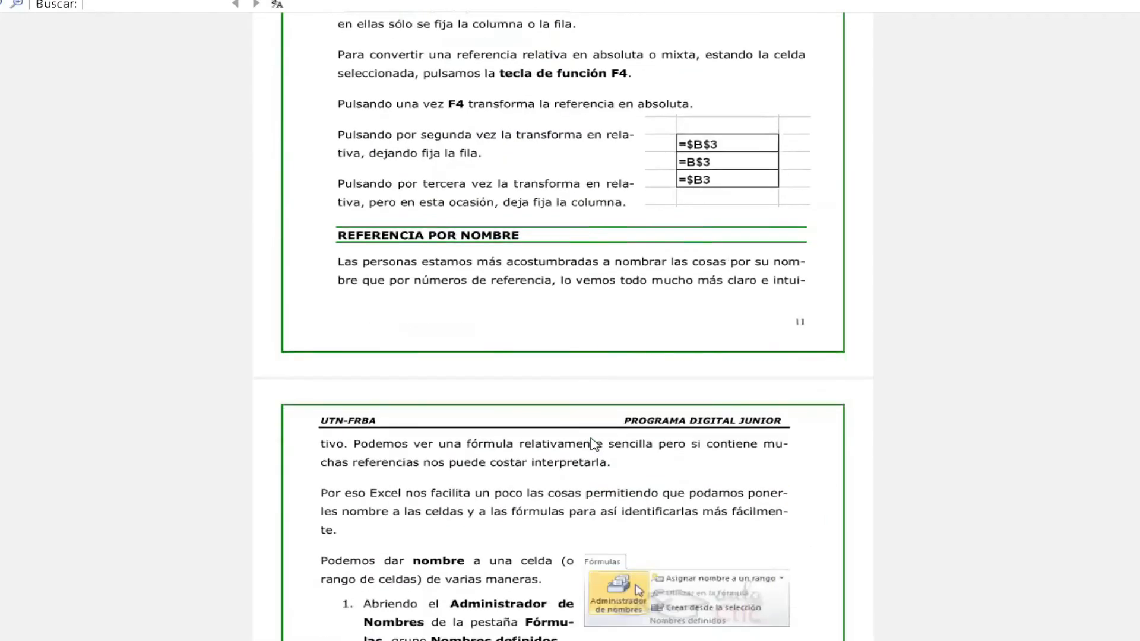
{"action": "scroll", "coordinate": [594, 445], "scroll_direction": "down", "scroll_amount": 20}
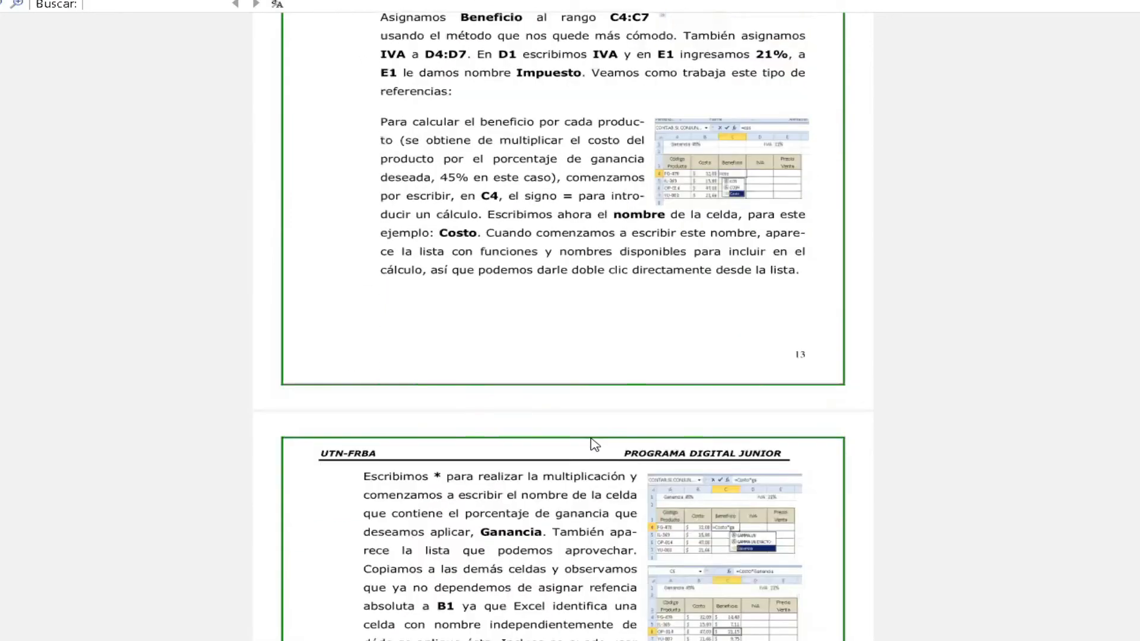
Examine the Cálculos sections on percentages, accumulated totals and dates, and enlarge the filter change date example.
{"action": "scroll", "coordinate": [594, 445], "scroll_direction": "down", "scroll_amount": 20}
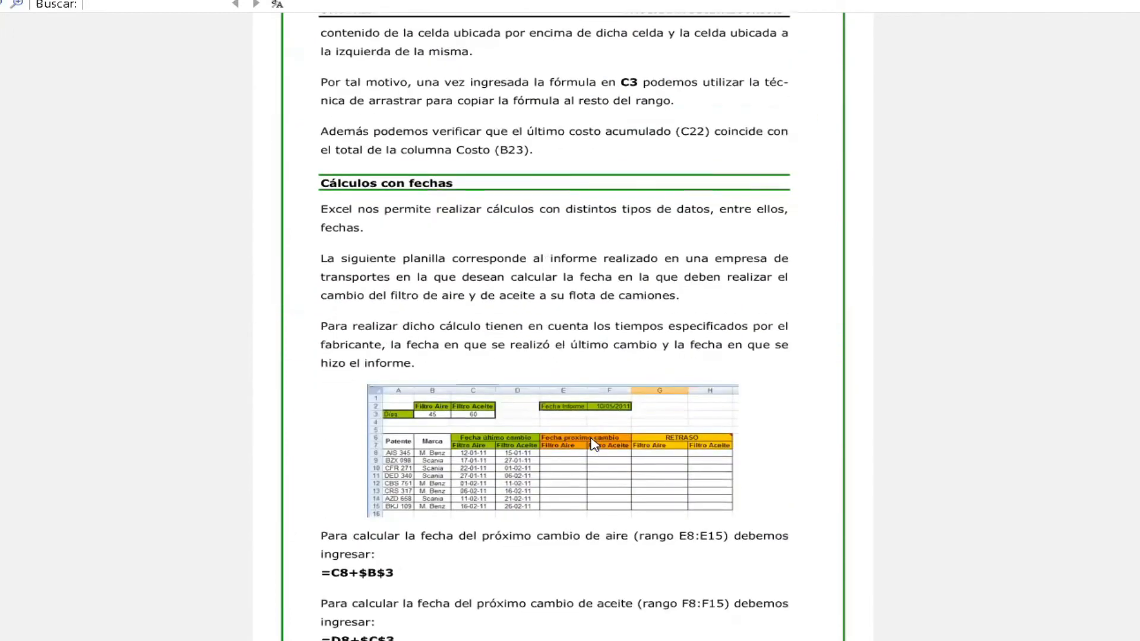
{"action": "scroll", "coordinate": [594, 445], "scroll_direction": "down", "scroll_amount": 10}
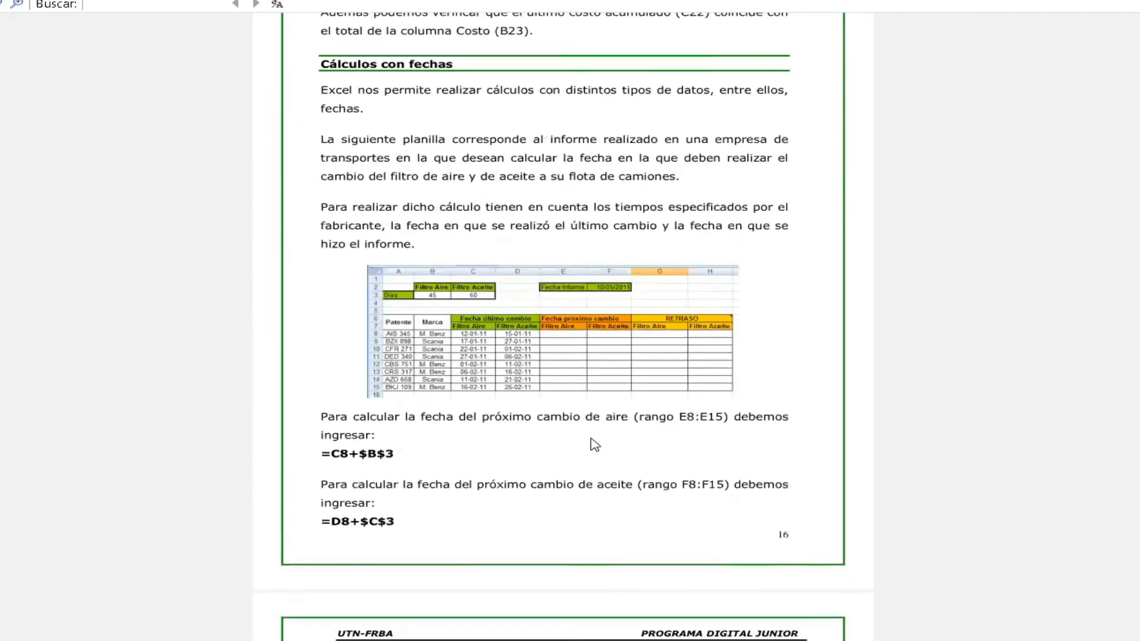
{"action": "scroll", "coordinate": [594, 445], "scroll_direction": "up", "scroll_amount": 7}
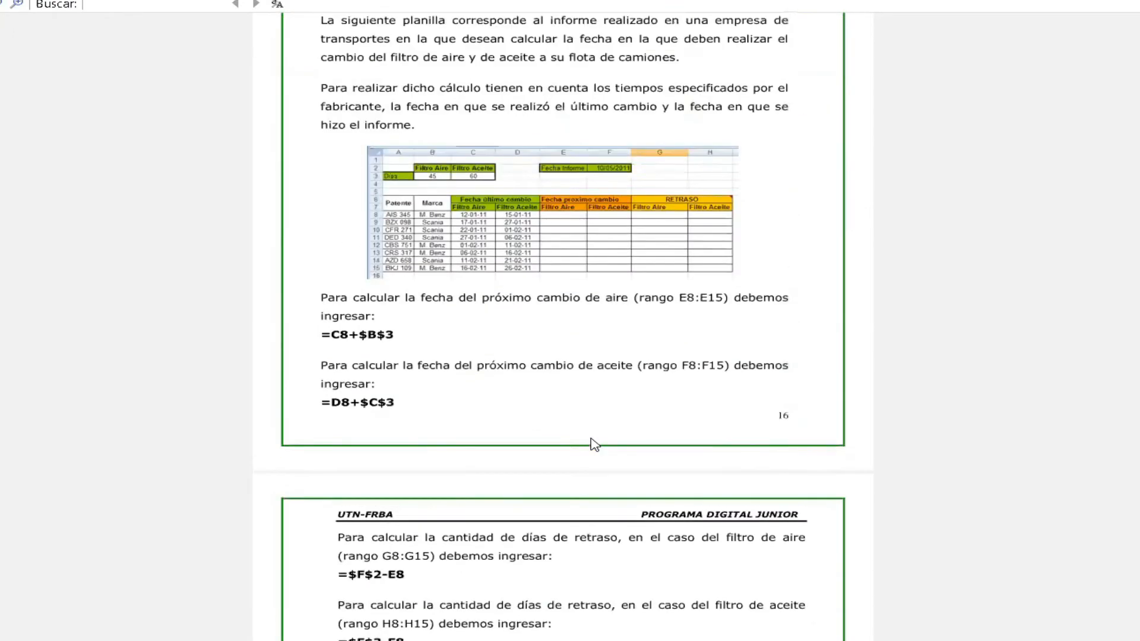
{"action": "scroll", "coordinate": [594, 445], "scroll_direction": "up", "scroll_amount": 10}
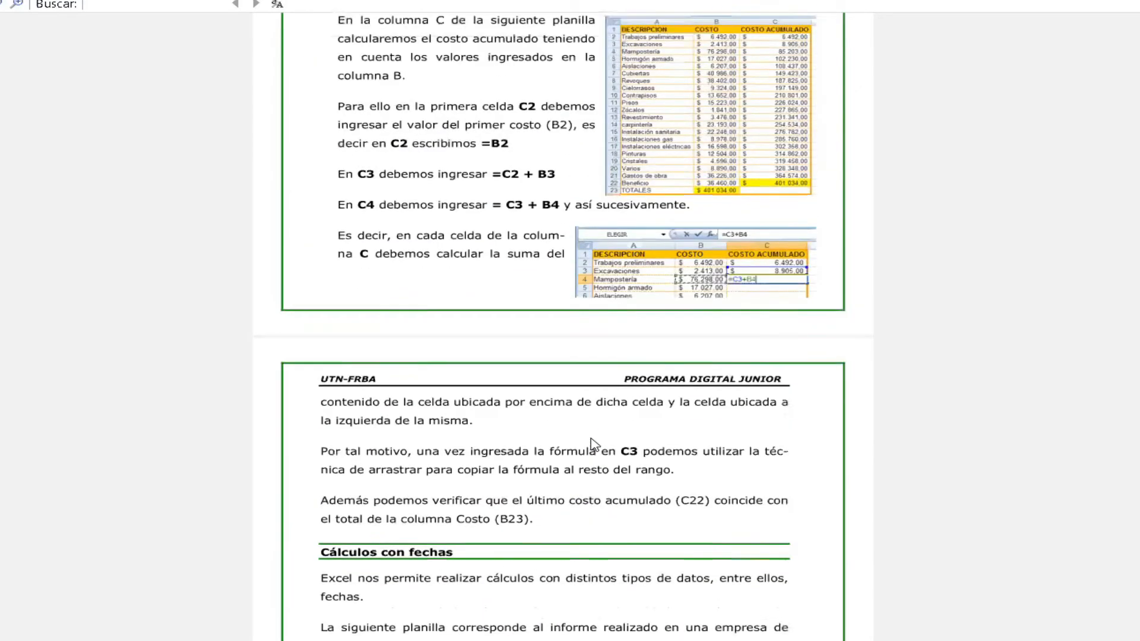
{"action": "scroll", "coordinate": [594, 444], "scroll_direction": "up", "scroll_amount": 7}
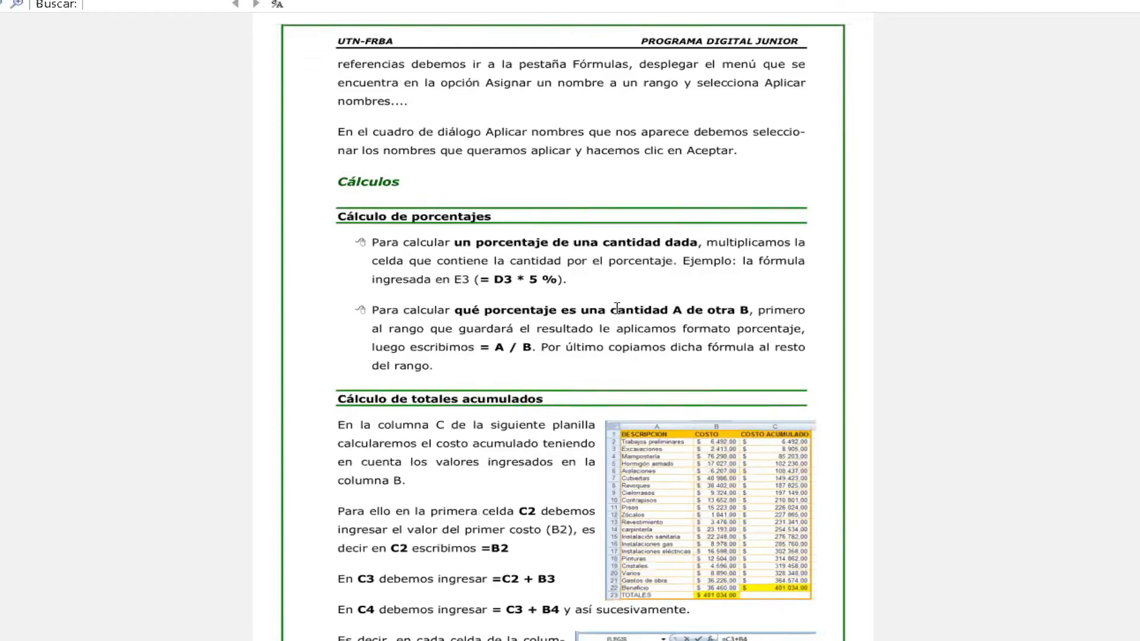
{"action": "scroll", "coordinate": [617, 308], "scroll_direction": "down", "scroll_amount": 10}
{"action": "scroll", "coordinate": [618, 308], "scroll_direction": "down", "scroll_amount": 4}
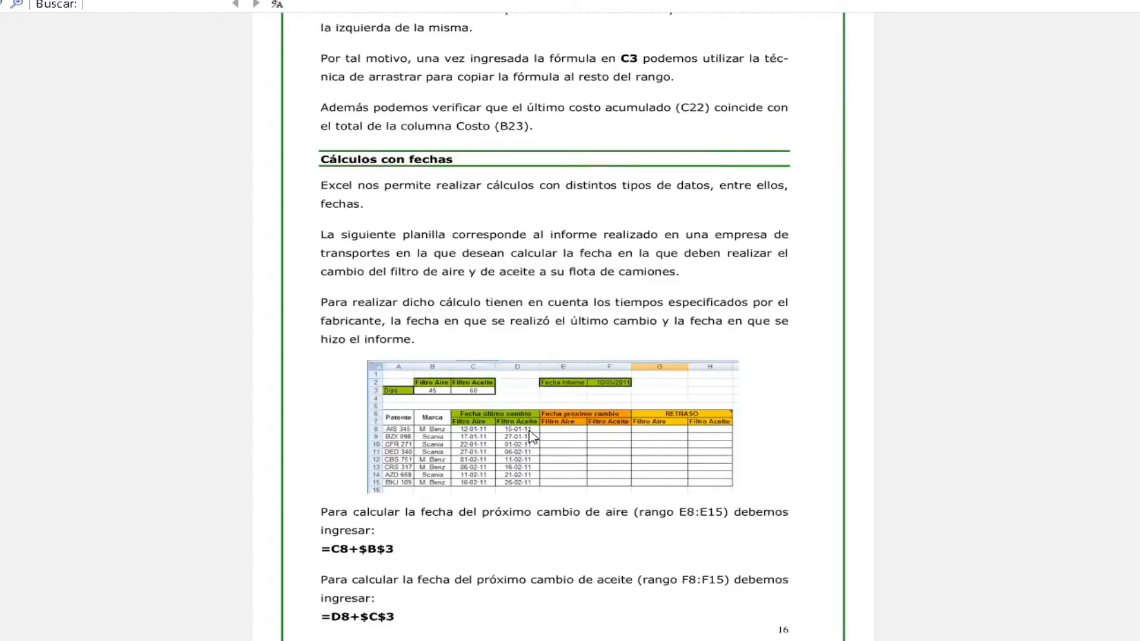
{"action": "scroll", "coordinate": [532, 438], "scroll_direction": "up", "scroll_amount": 2}
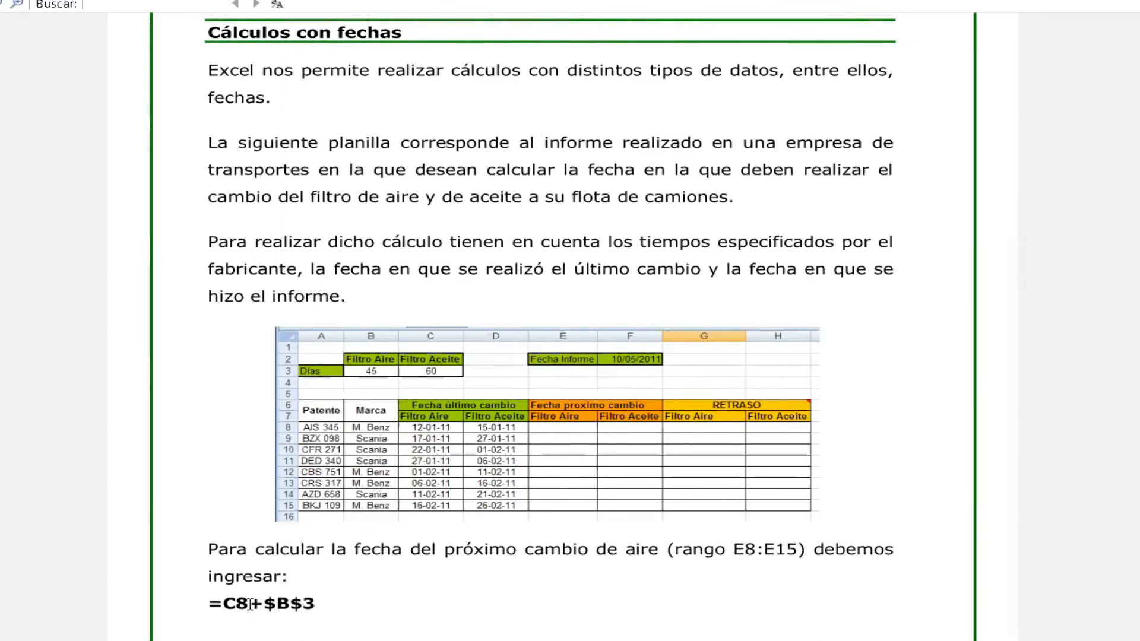
Examine the Cálculos con fechas example, selecting B$3 in the formula =C8+$B$3, and review the oil change and delay formulas.
{"action": "left_click_drag", "start_coordinate": [276, 604], "coordinate": [319, 604]}
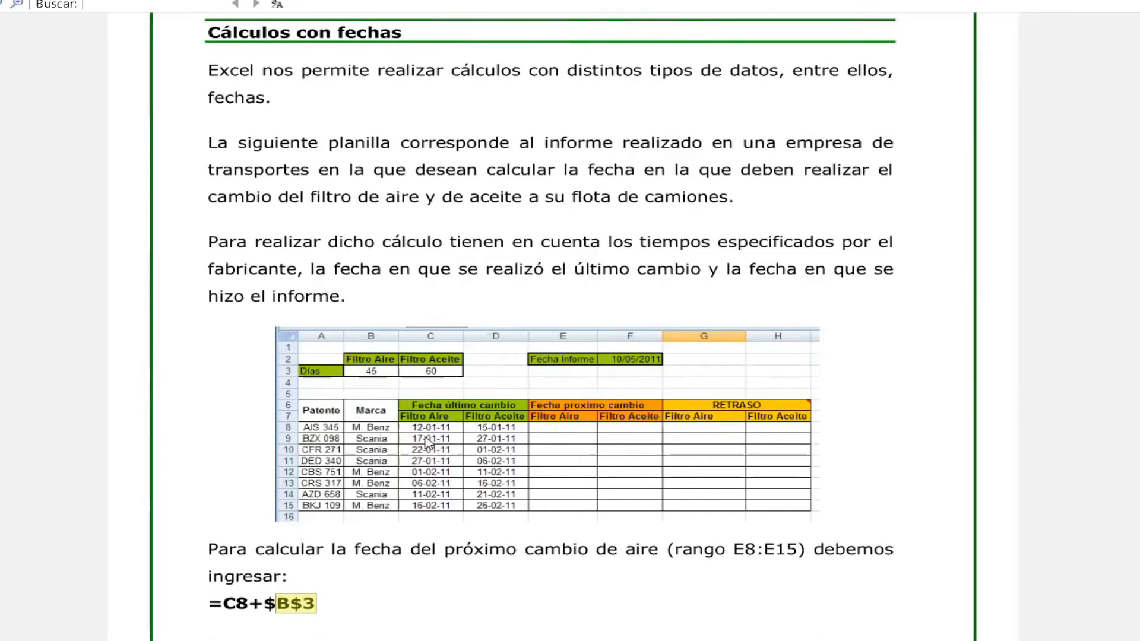
{"action": "left_click", "coordinate": [380, 374]}
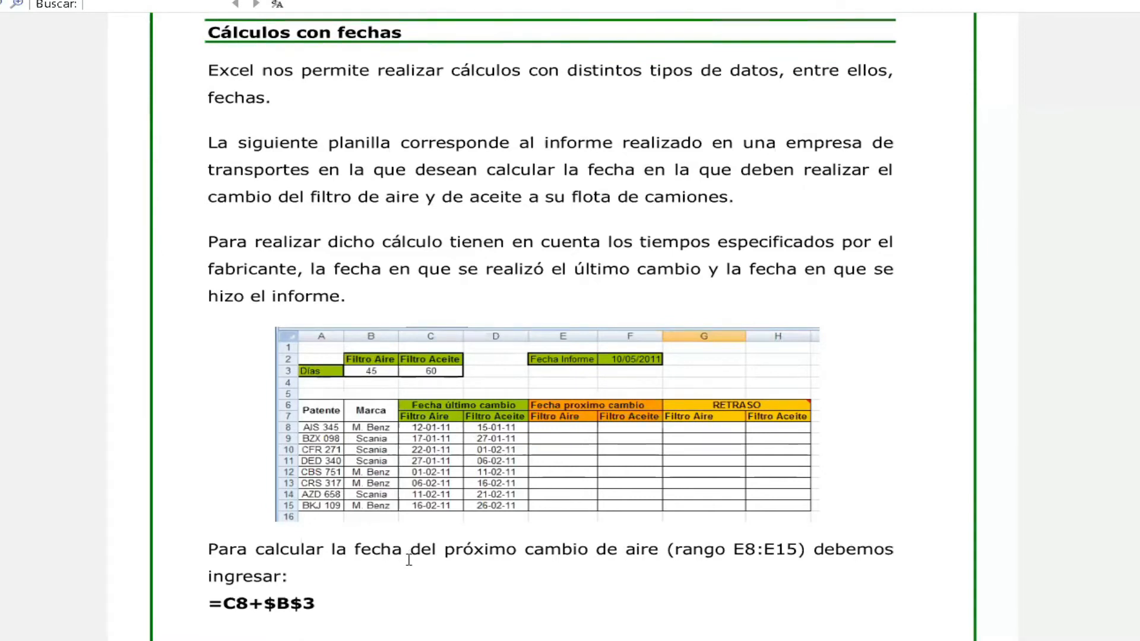
{"action": "scroll", "coordinate": [414, 571], "scroll_direction": "down", "scroll_amount": 10}
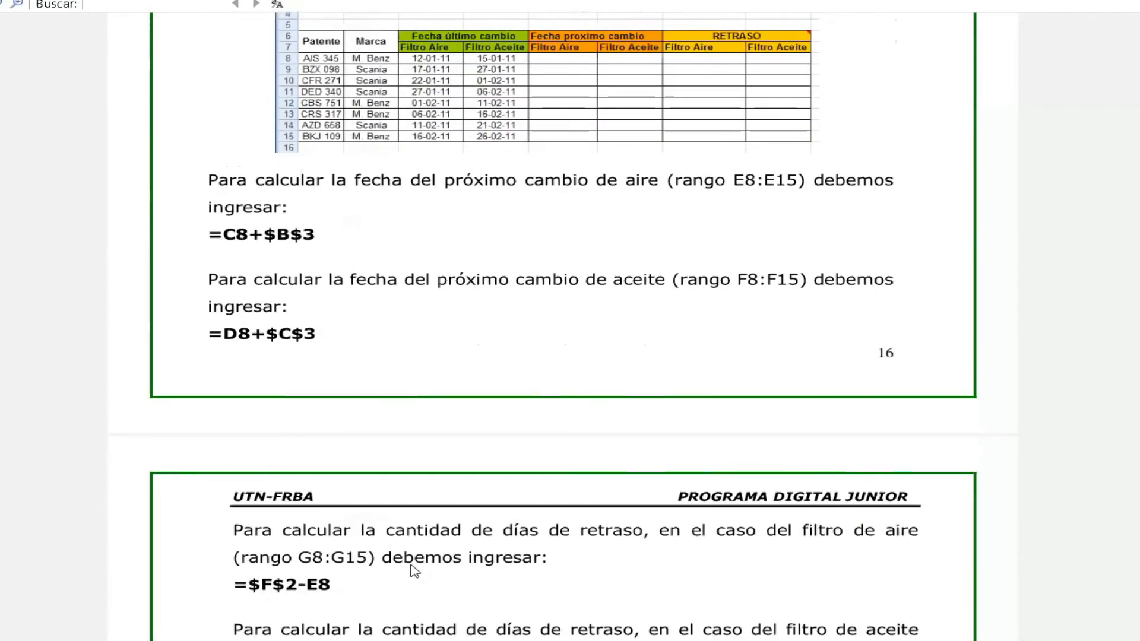
{"action": "scroll", "coordinate": [414, 571], "scroll_direction": "down", "scroll_amount": 10}
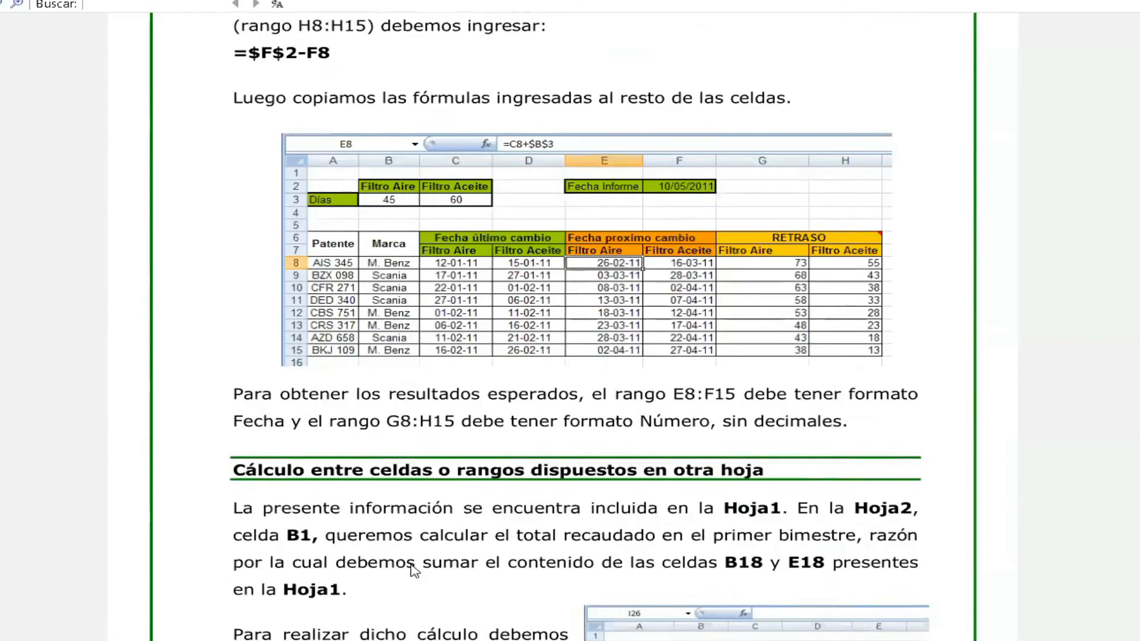
Review the sections on calculations with cells or ranges on another sheet and on comparison operators.
{"action": "scroll", "coordinate": [415, 571], "scroll_direction": "down", "scroll_amount": 10}
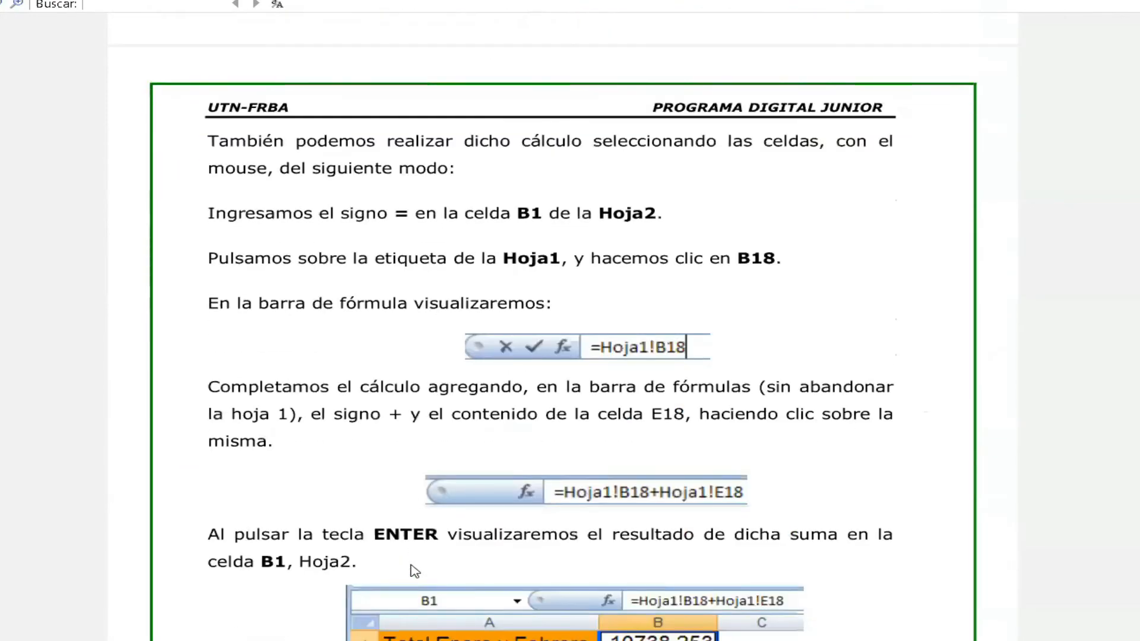
{"action": "scroll", "coordinate": [414, 571], "scroll_direction": "down", "scroll_amount": 10}
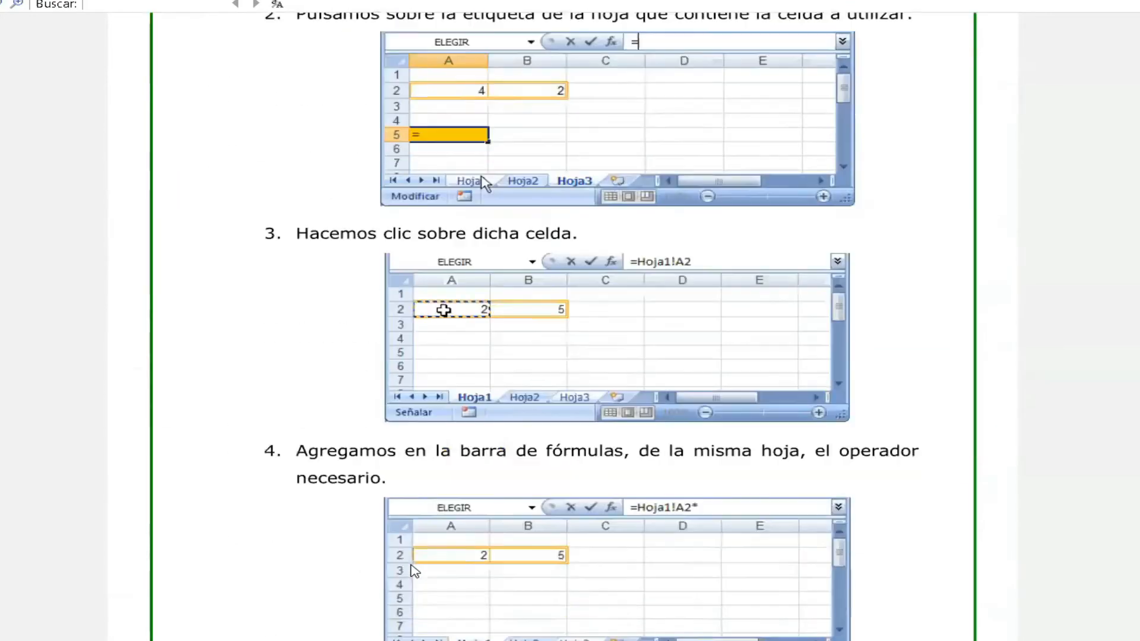
{"action": "scroll", "coordinate": [415, 572], "scroll_direction": "down", "scroll_amount": 7}
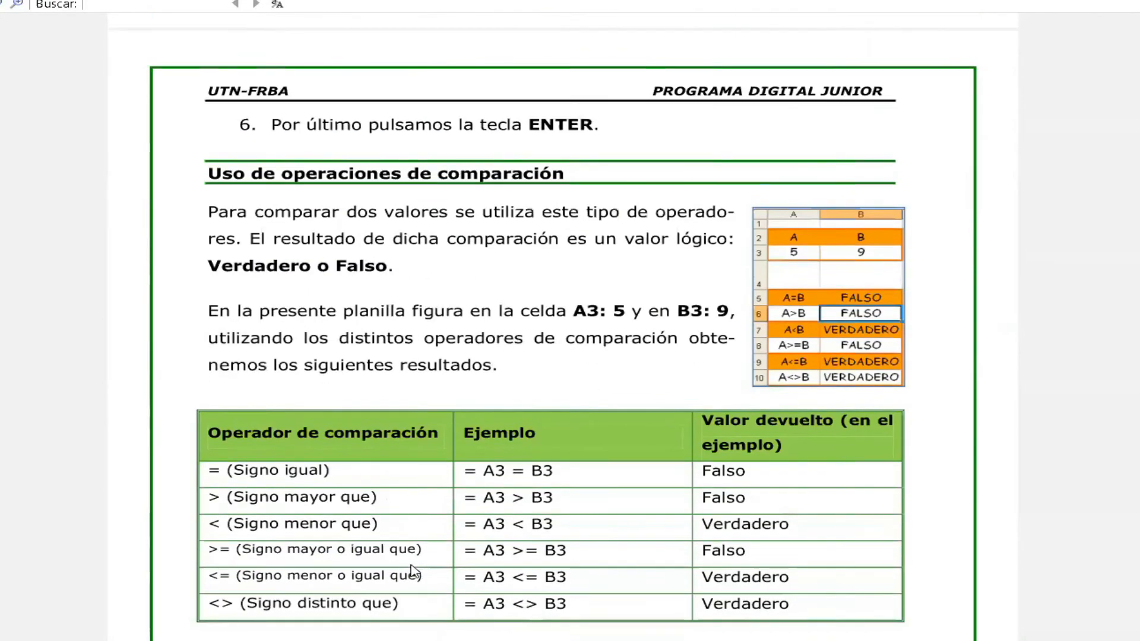
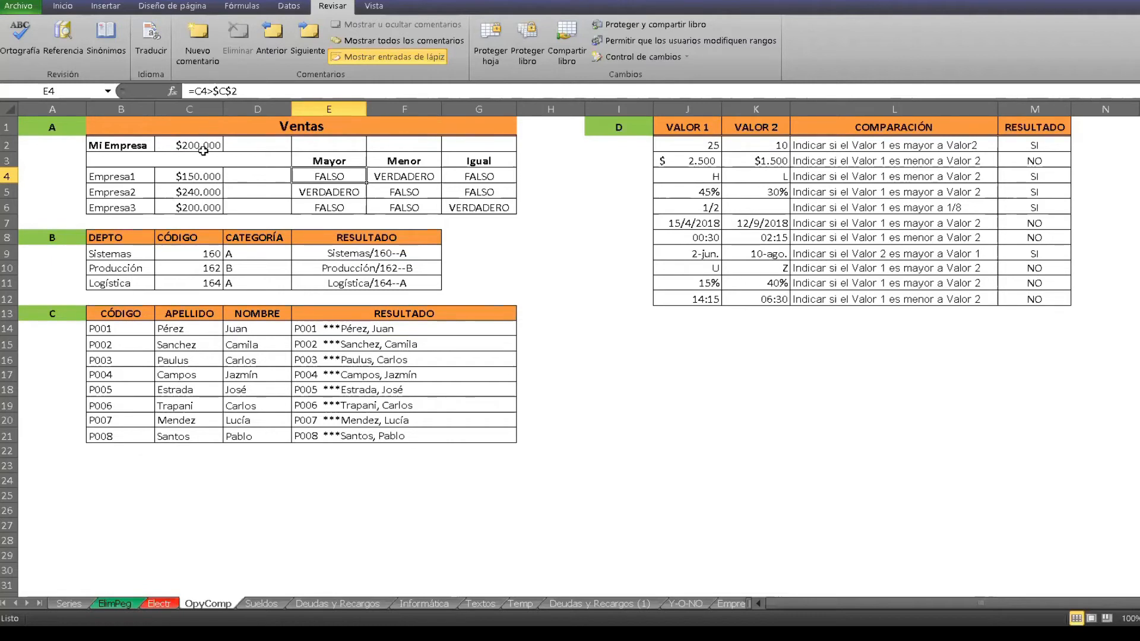
Examine the Mayor, Menor and Igual formulas for Empresa1 in the Ventas table and the Mi Empresa reference value.
{"action": "left_click", "coordinate": [203, 147]}
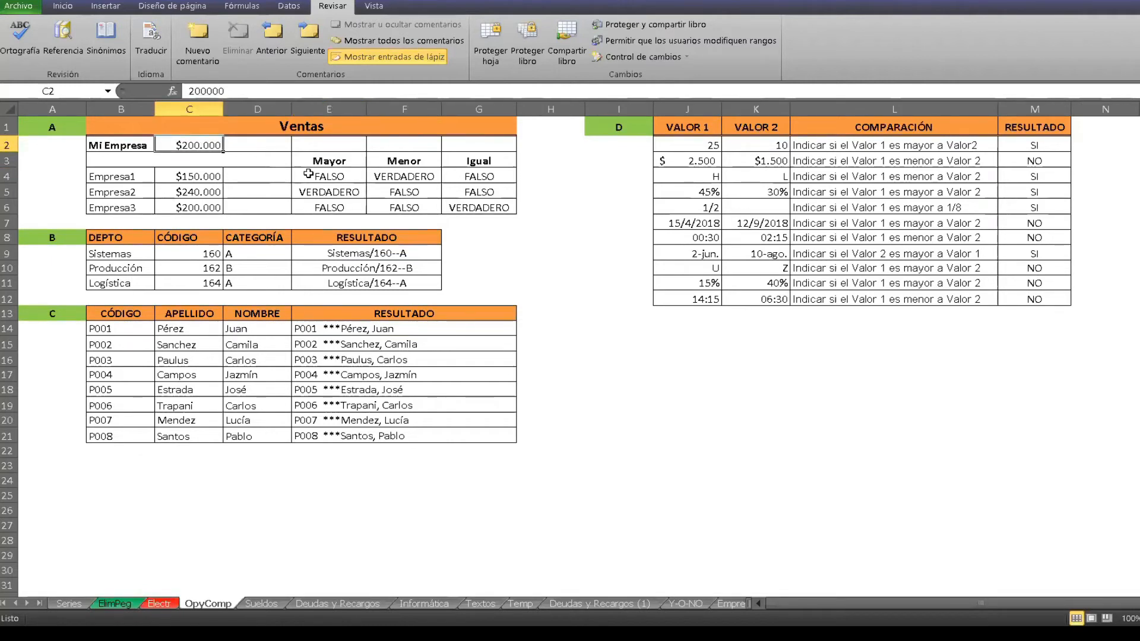
{"action": "left_click", "coordinate": [308, 174]}
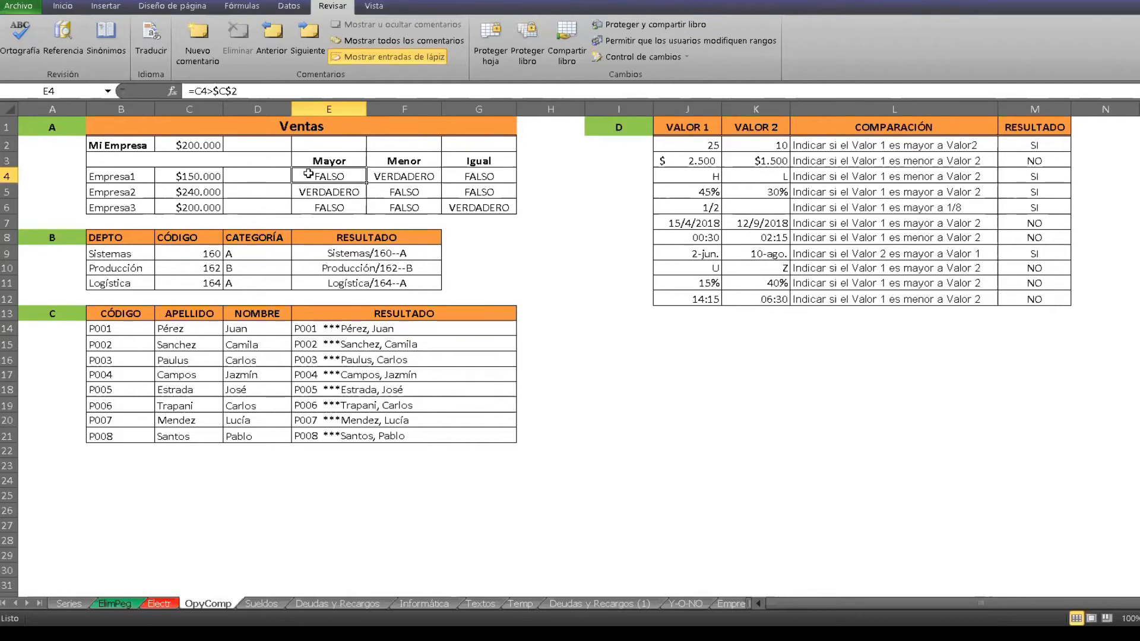
{"action": "left_click", "coordinate": [402, 175]}
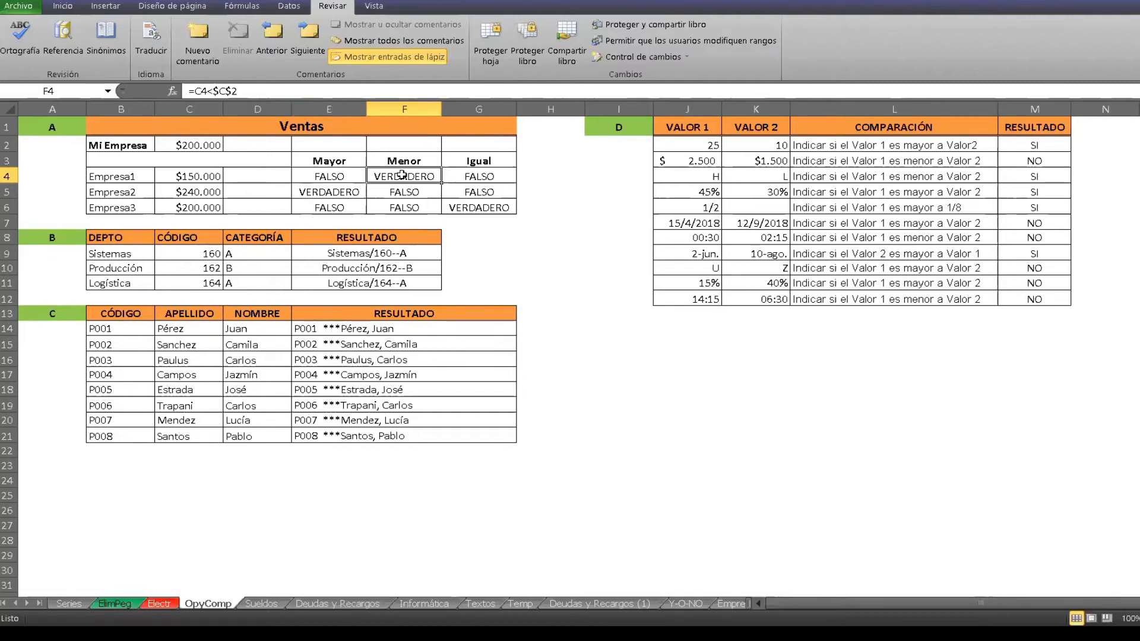
{"action": "left_click", "coordinate": [499, 176]}
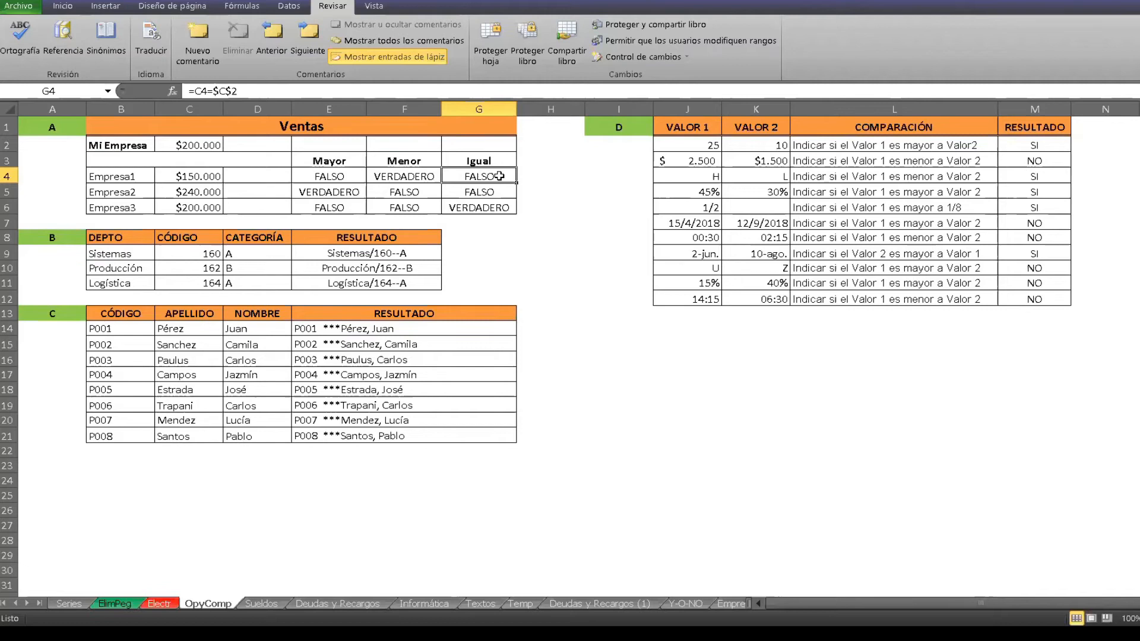
Examine the Sistemas row of exercise B and the formula joining its department, code and category in E9.
{"action": "left_click", "coordinate": [140, 251]}
{"action": "left_click", "coordinate": [203, 251]}
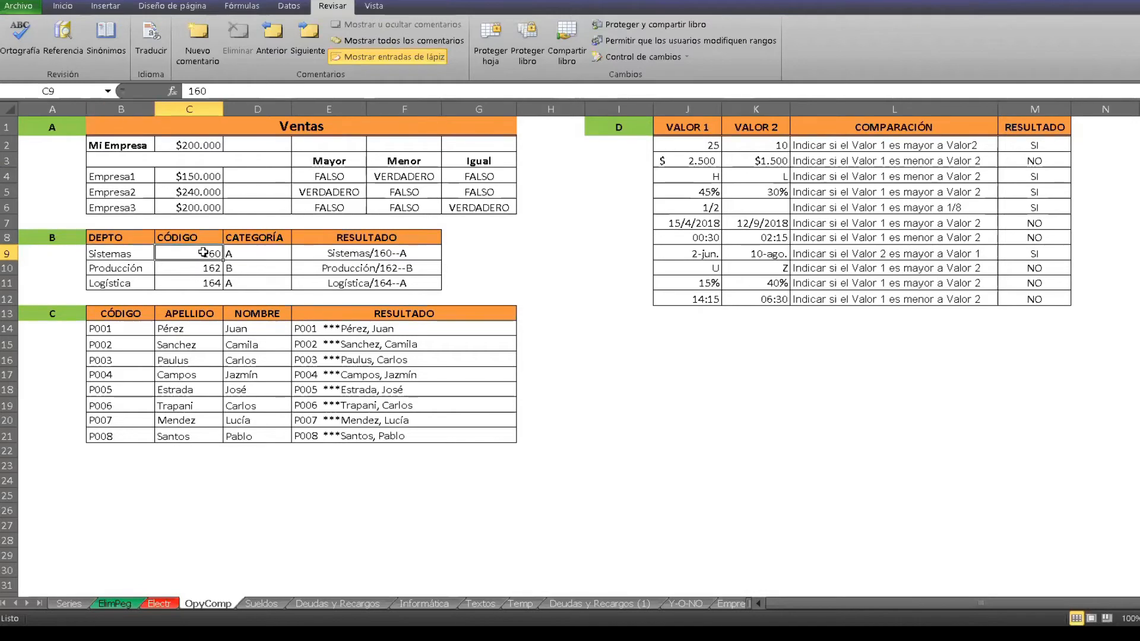
{"action": "left_click", "coordinate": [261, 252]}
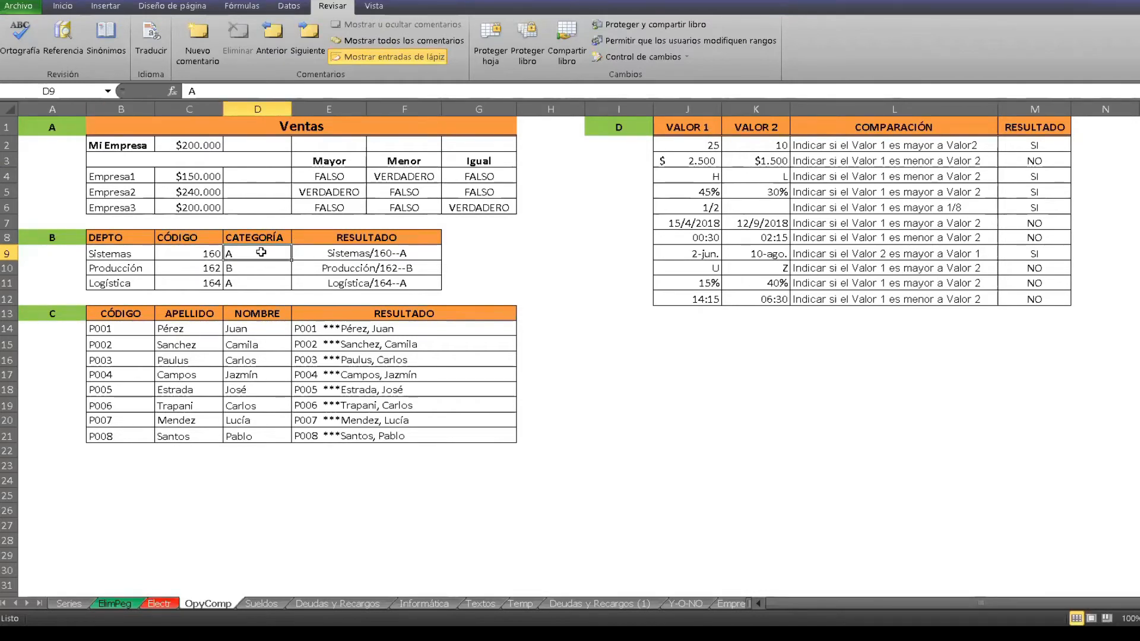
{"action": "left_click", "coordinate": [427, 257]}
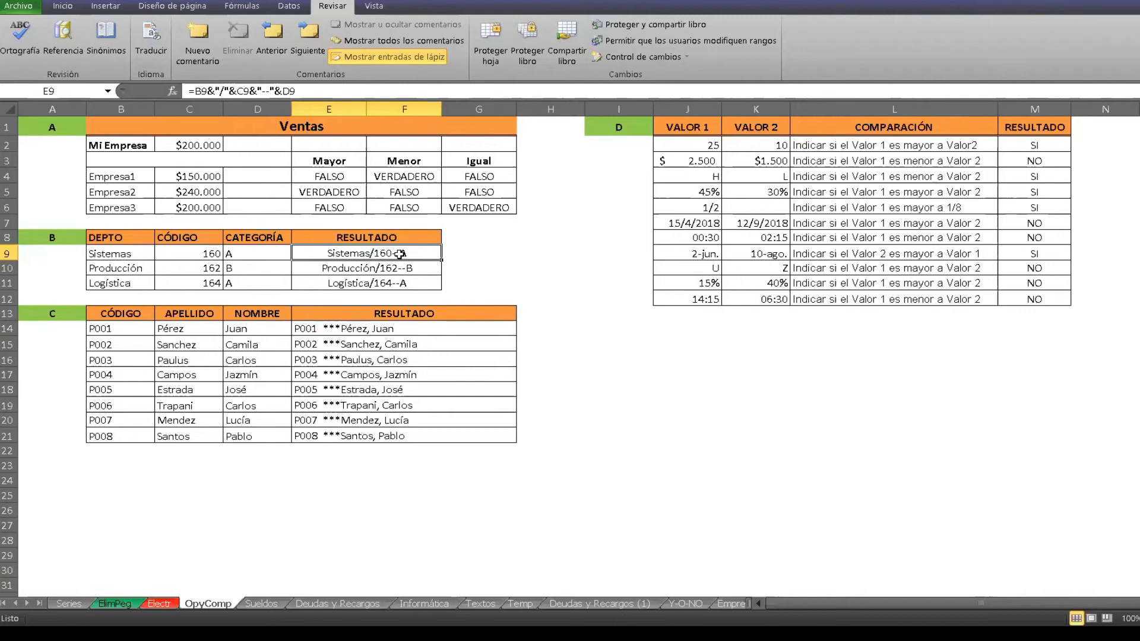
Start a concatenation formula in H14, beside exercise C, with =B14&.
{"action": "left_click", "coordinate": [553, 325]}
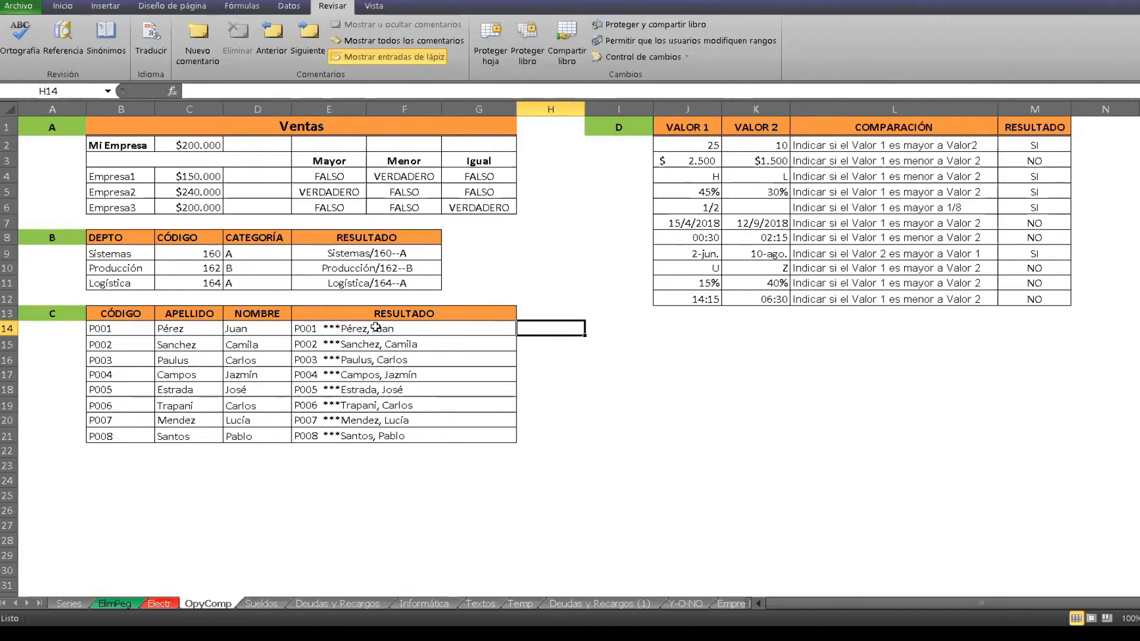
{"action": "left_click", "coordinate": [215, 89]}
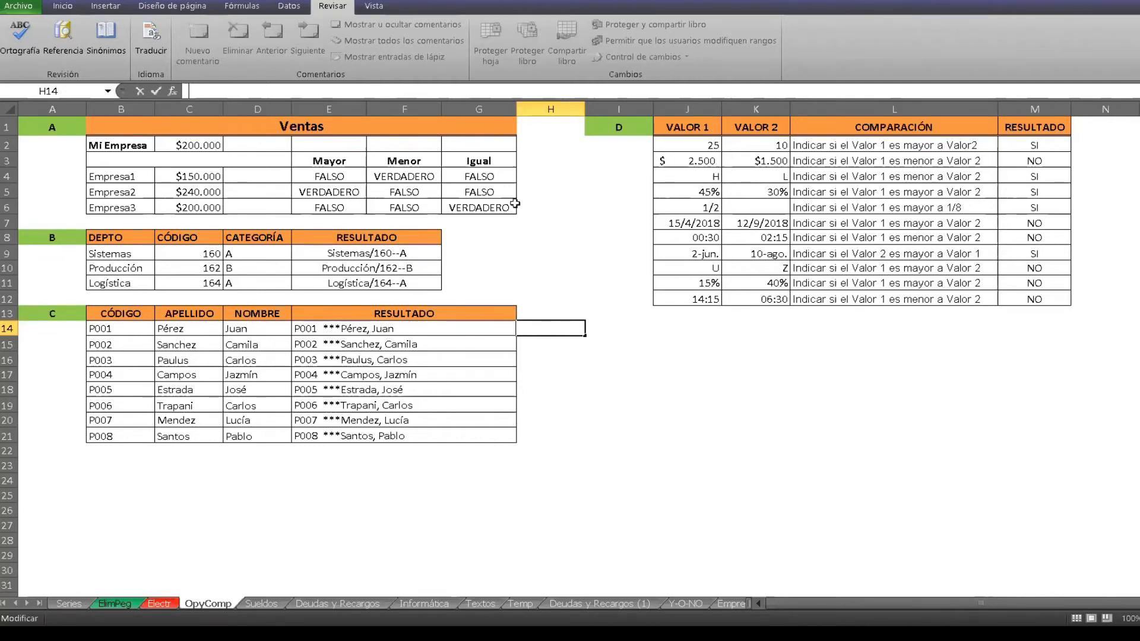
{"action": "type", "text": "="}
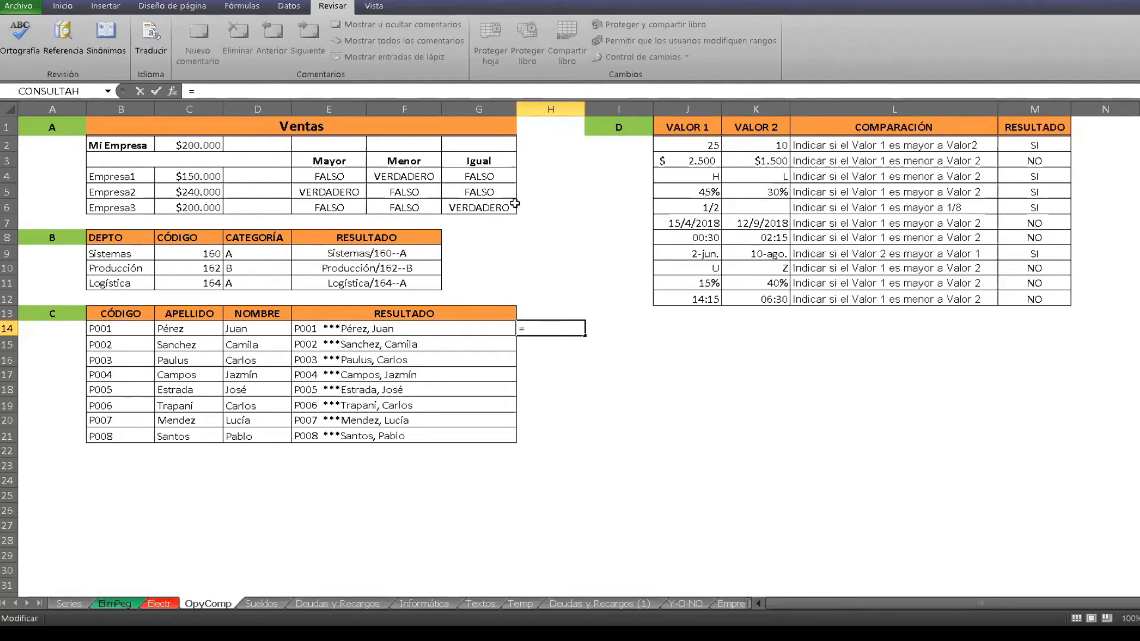
{"action": "type", "text": "b"}
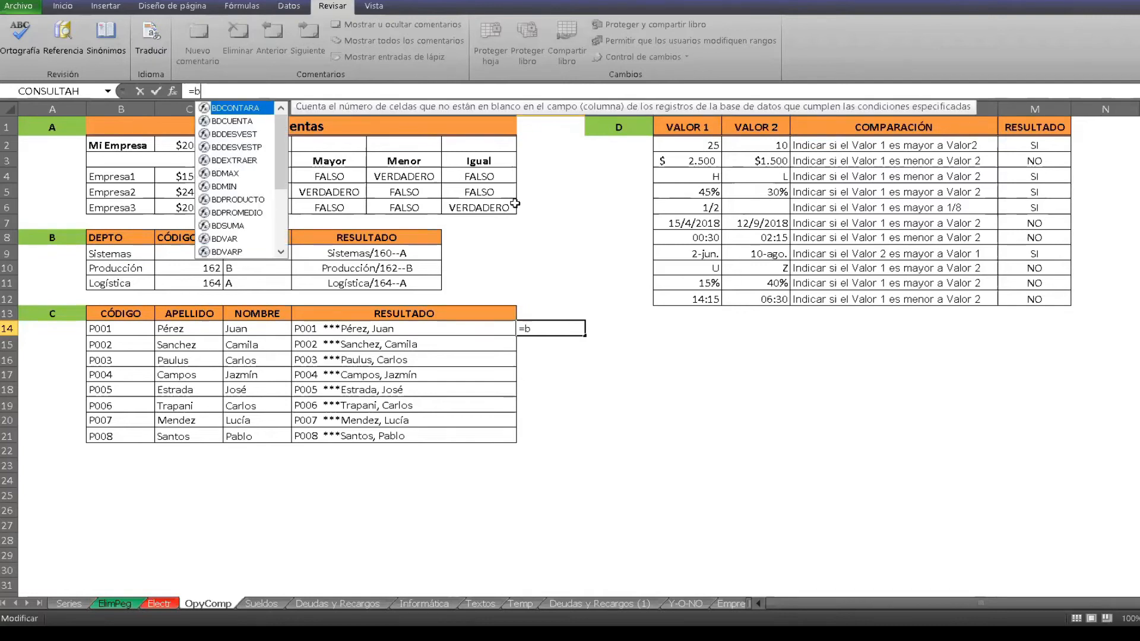
{"action": "key", "text": "BackSpace"}
{"action": "type", "text": "b14"}
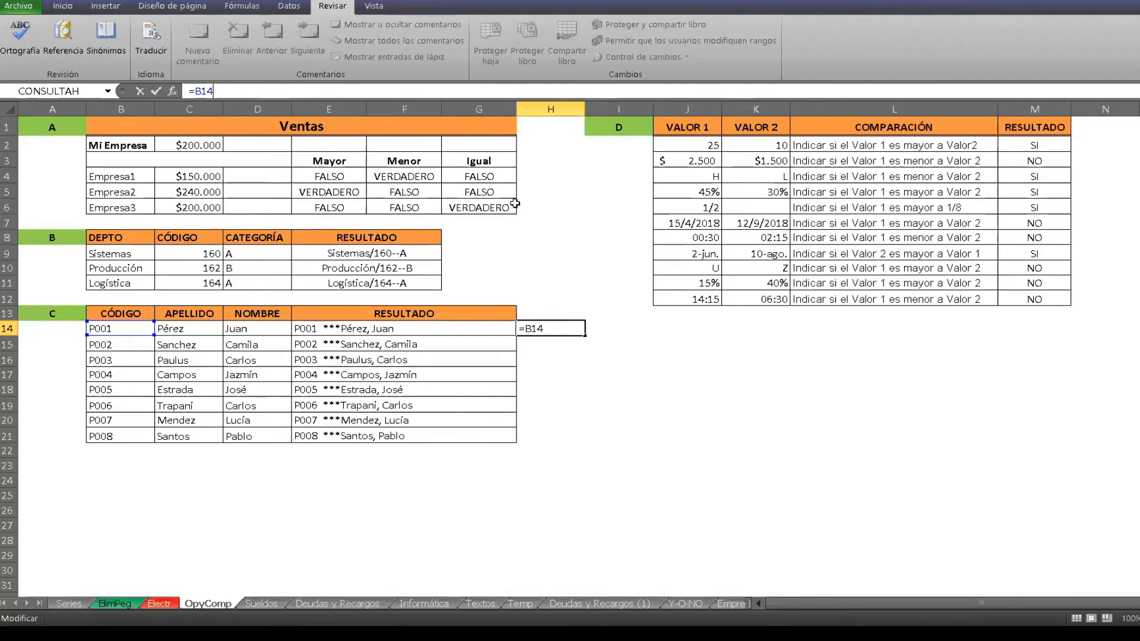
{"action": "type", "text": "&"}
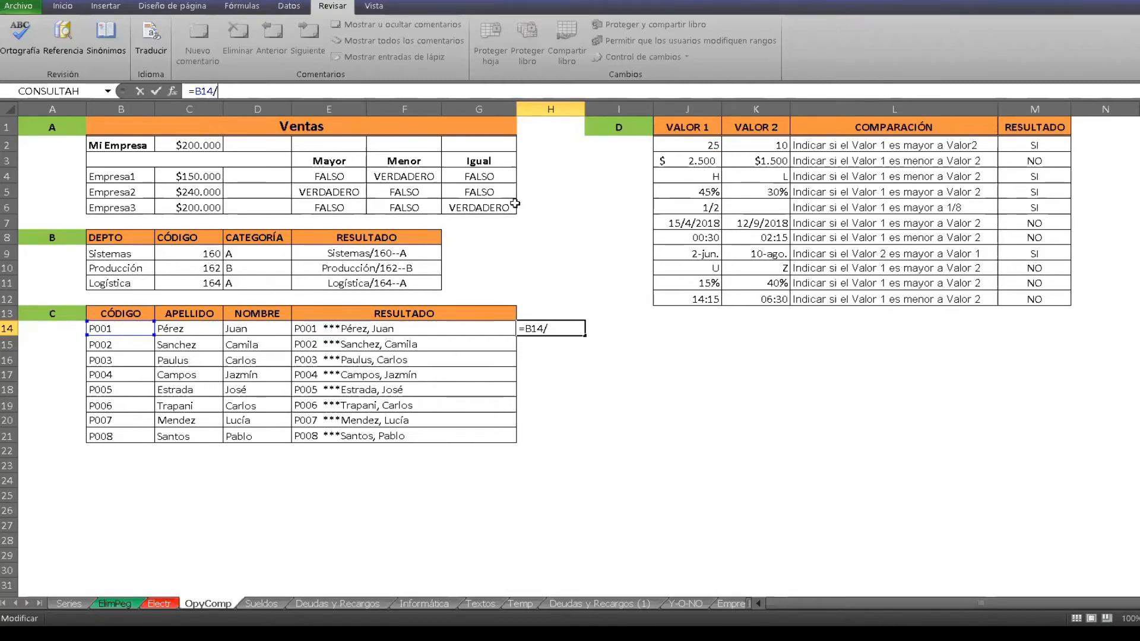
{"action": "key", "text": "BackSpace"}
{"action": "type", "text": "$"}
{"action": "key", "text": "BackSpace"}
{"action": "type", "text": "&"}
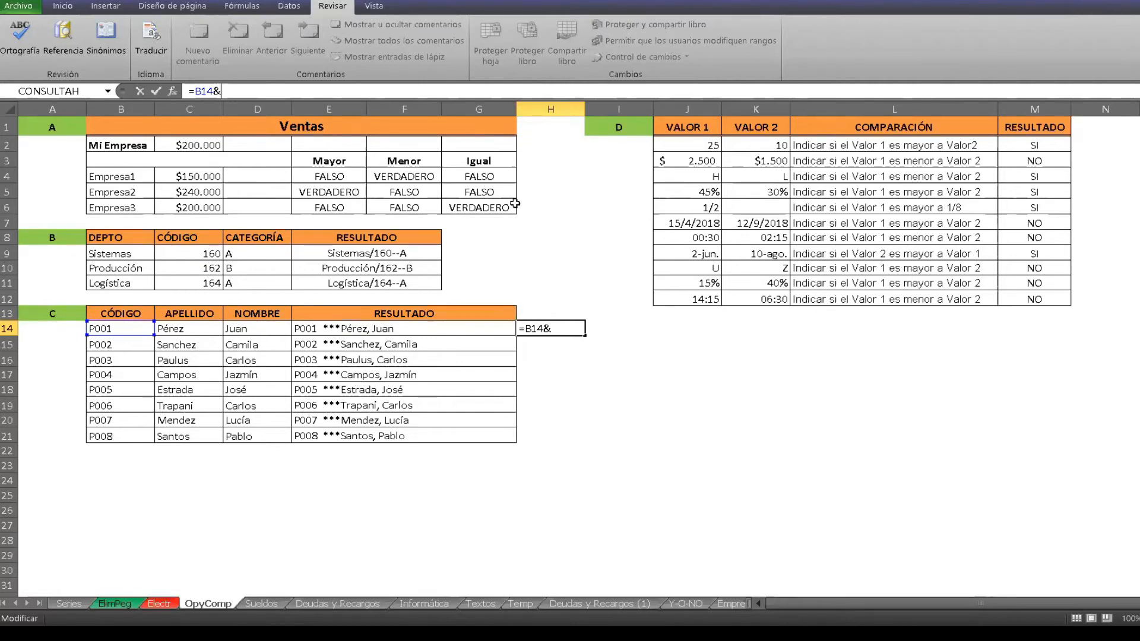
Extend the H14 formula with the text "***" and the surname cell, so that it reads =B14&"***"&C14&.
{"action": "type", "text": "\"*"}
{"action": "type", "text": "***\""}
{"action": "type", "text": "p"}
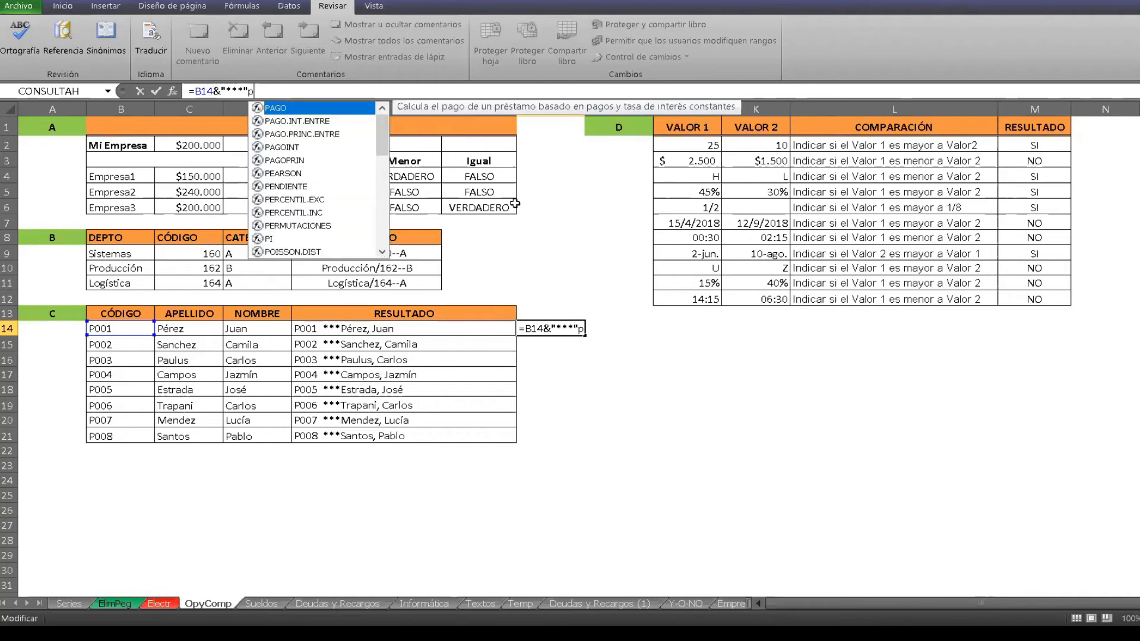
{"action": "key", "text": "BackSpace"}
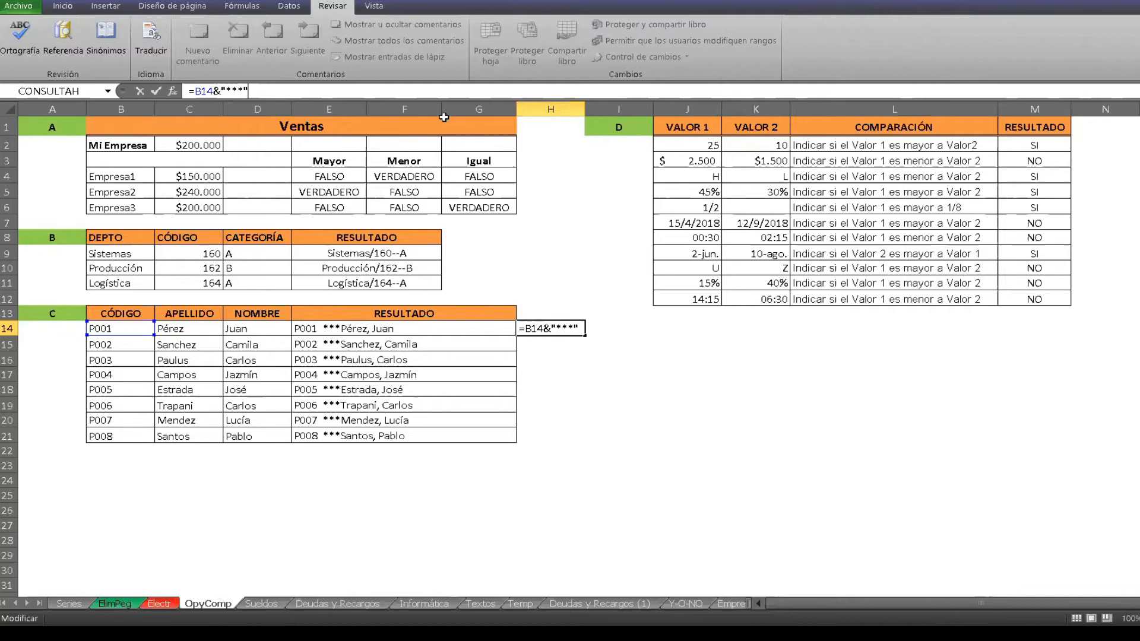
{"action": "type", "text": "C"}
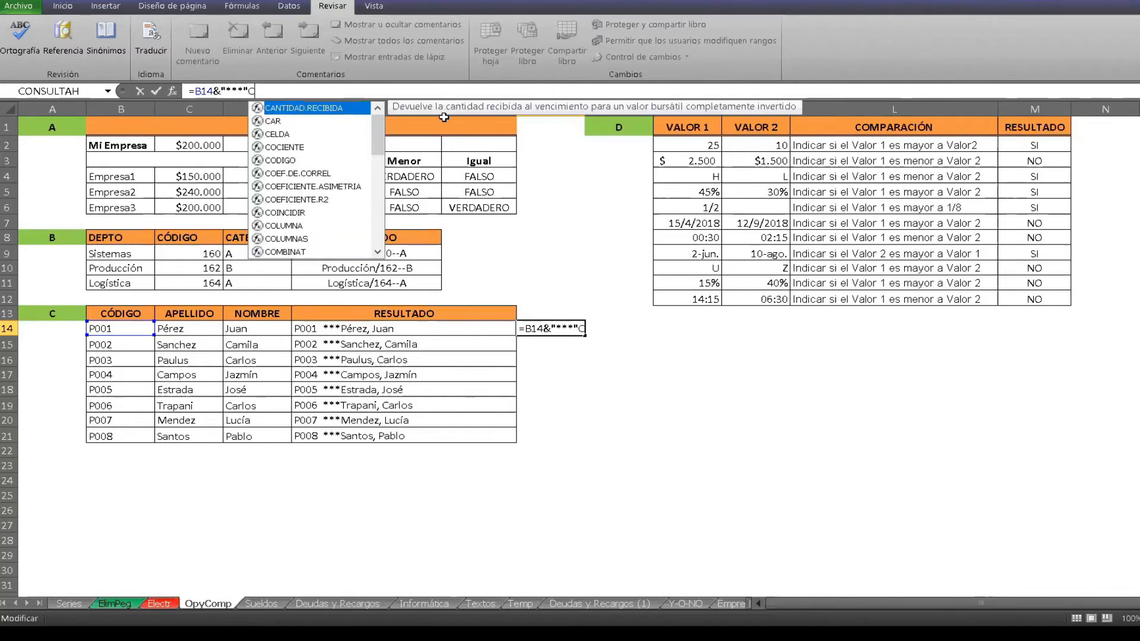
{"action": "type", "text": "14"}
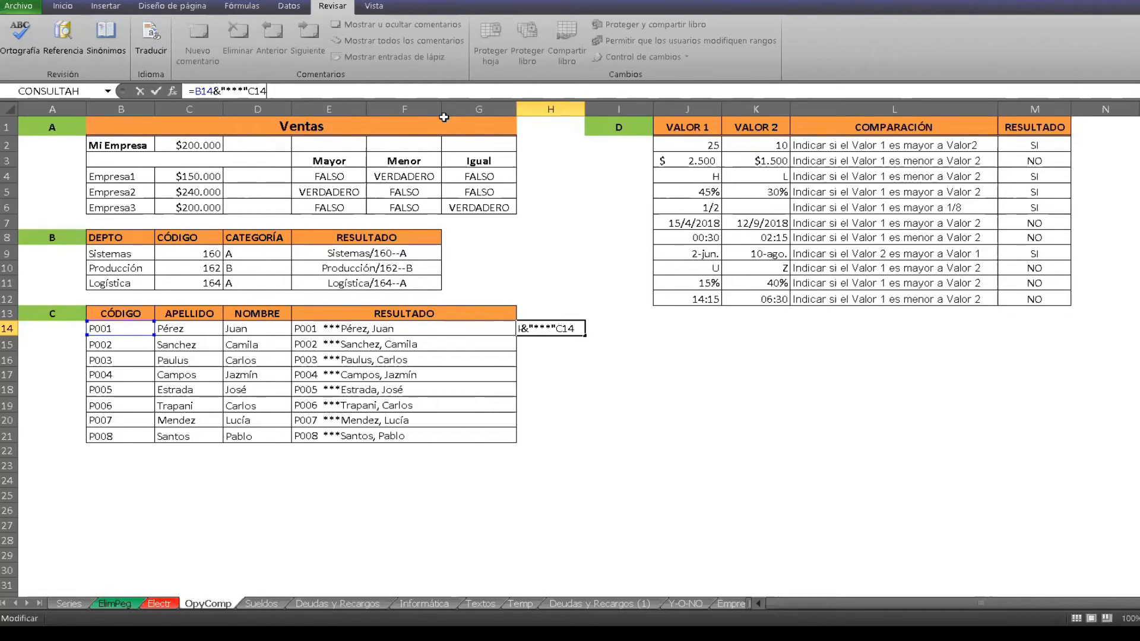
{"action": "type", "text": "&"}
{"action": "type", "text": "&"}
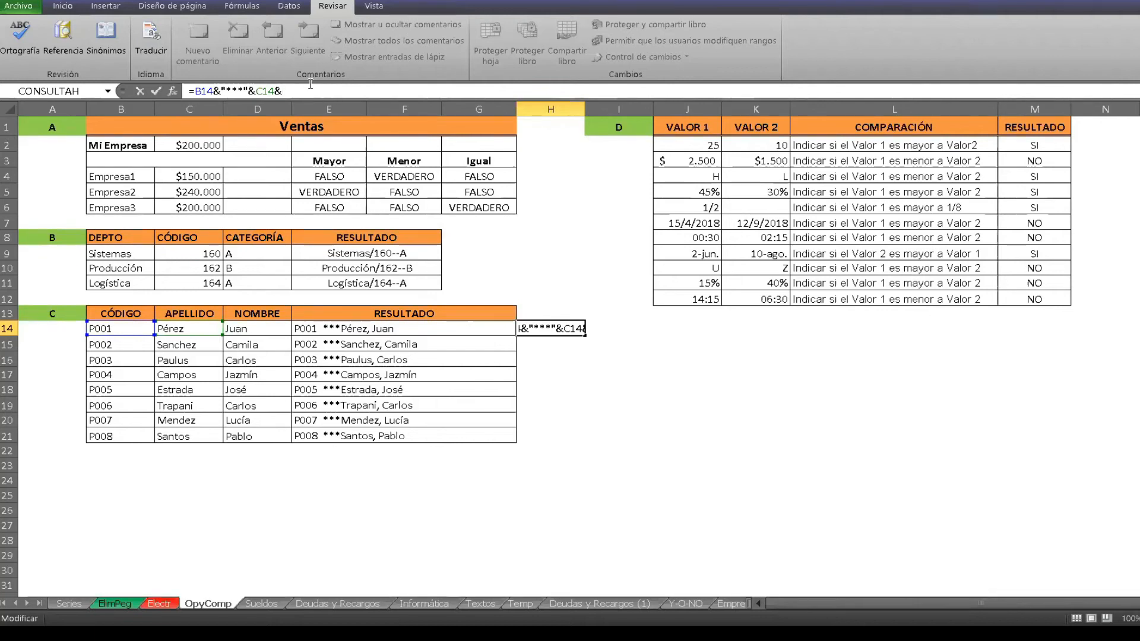
Finish the H14 formula with a comma and the first-name cell as =B14&"***"&C14&","&D14.
{"action": "type", "text": "\""}
{"action": "type", "text": ","}
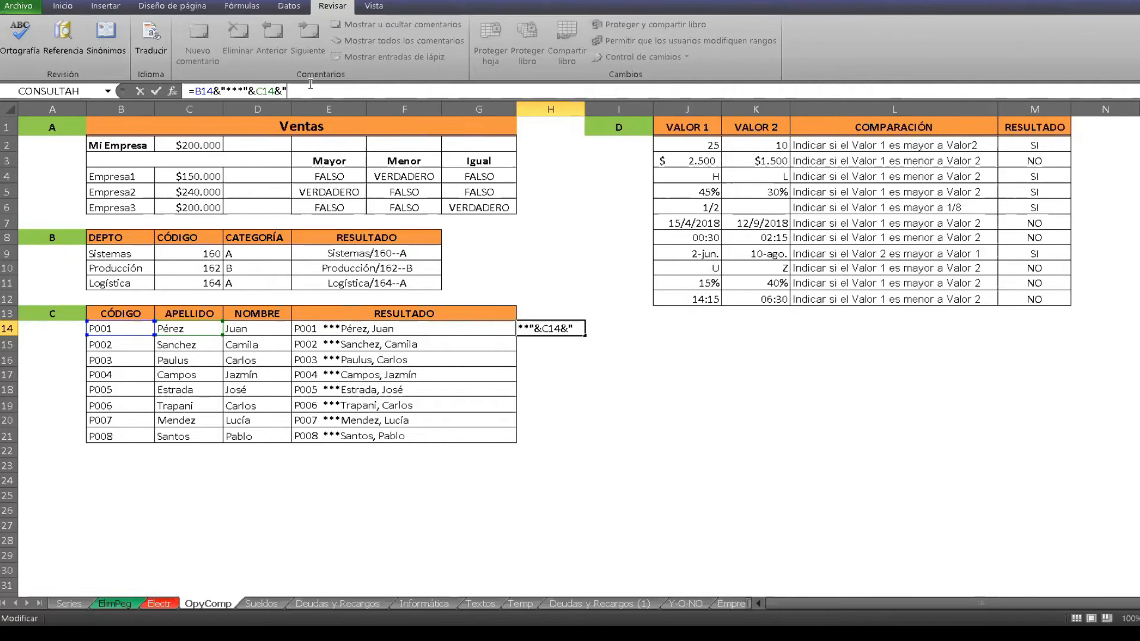
{"action": "type", "text": "\""}
{"action": "type", "text": "&D"}
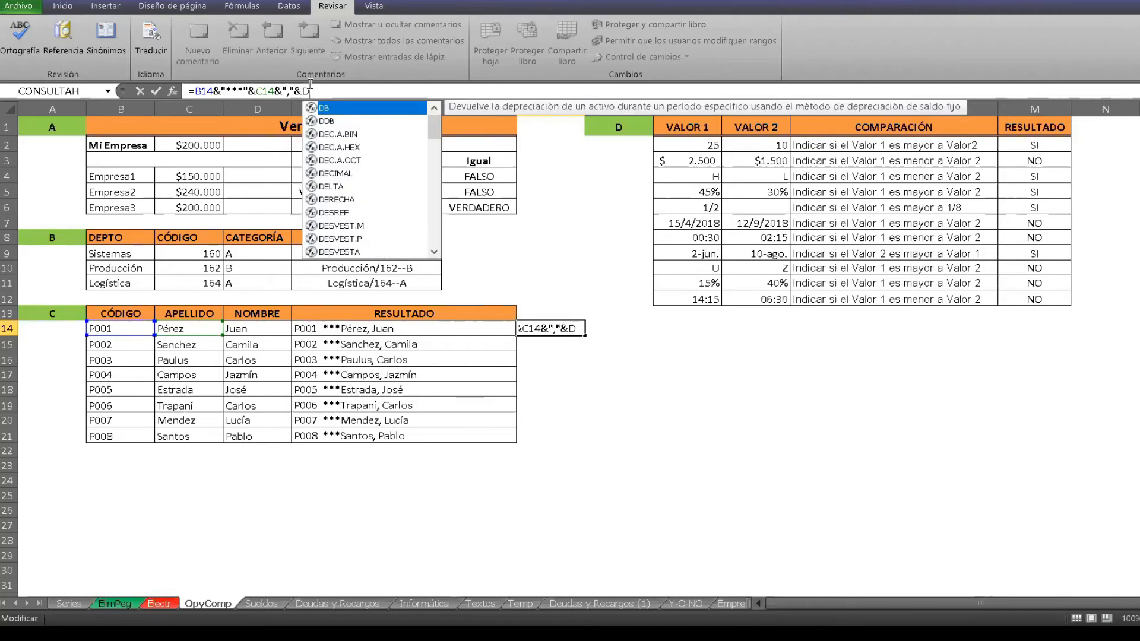
{"action": "type", "text": "14"}
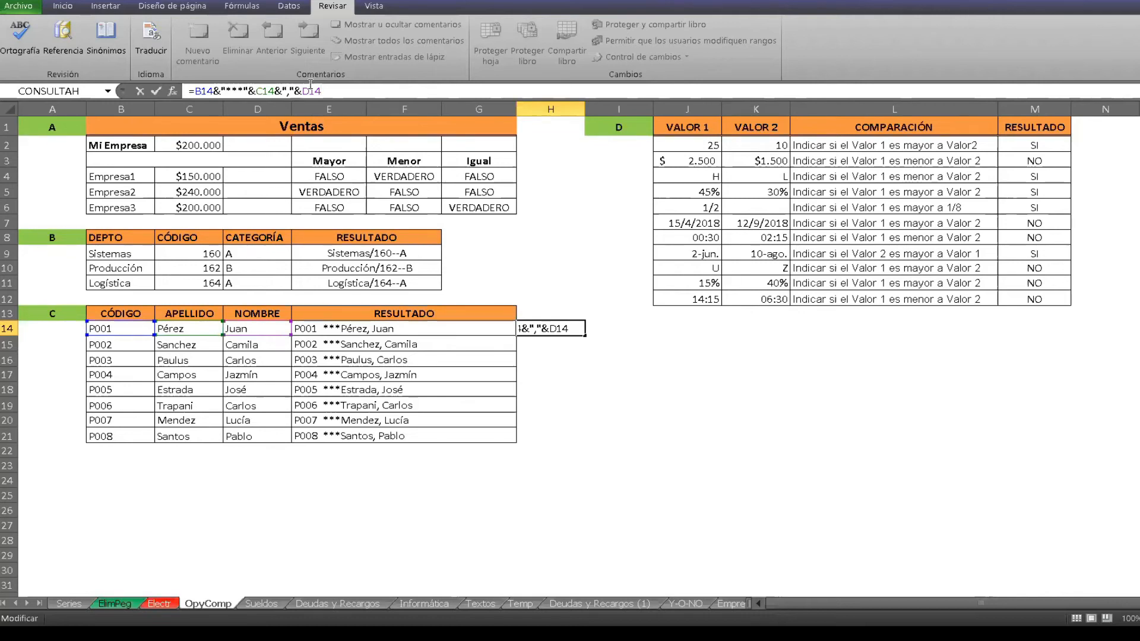
{"action": "key", "text": "Return"}
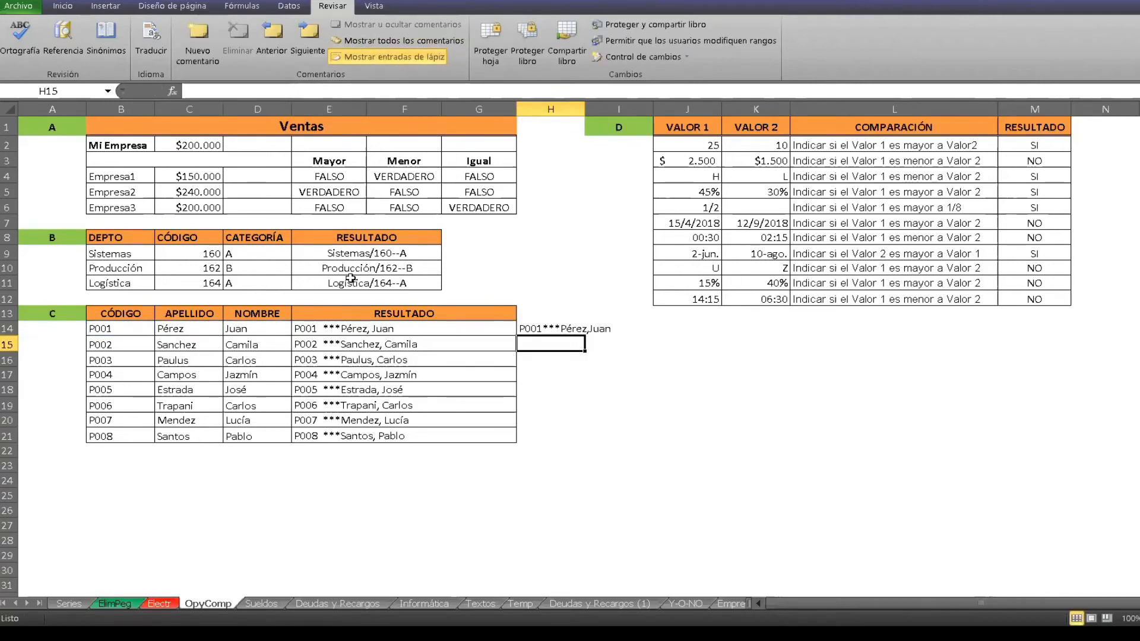
Add a space after the comma in the H14 formula, making it =B14&"***"&C14&", "&D14, and reselect the cell.
{"action": "left_click", "coordinate": [574, 330]}
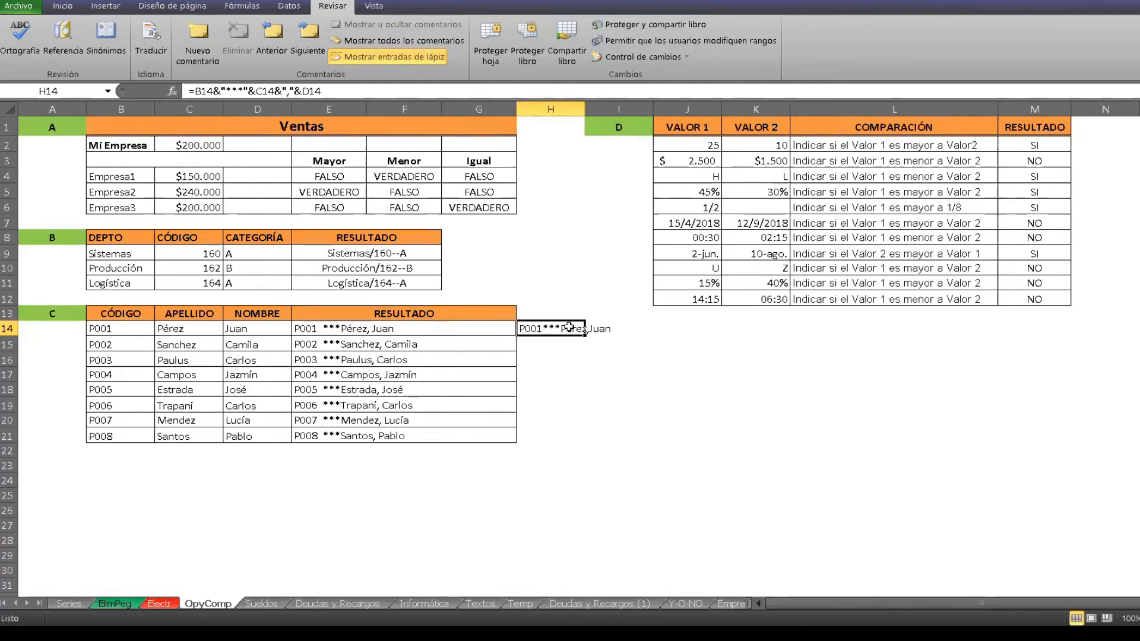
{"action": "left_click", "coordinate": [290, 91]}
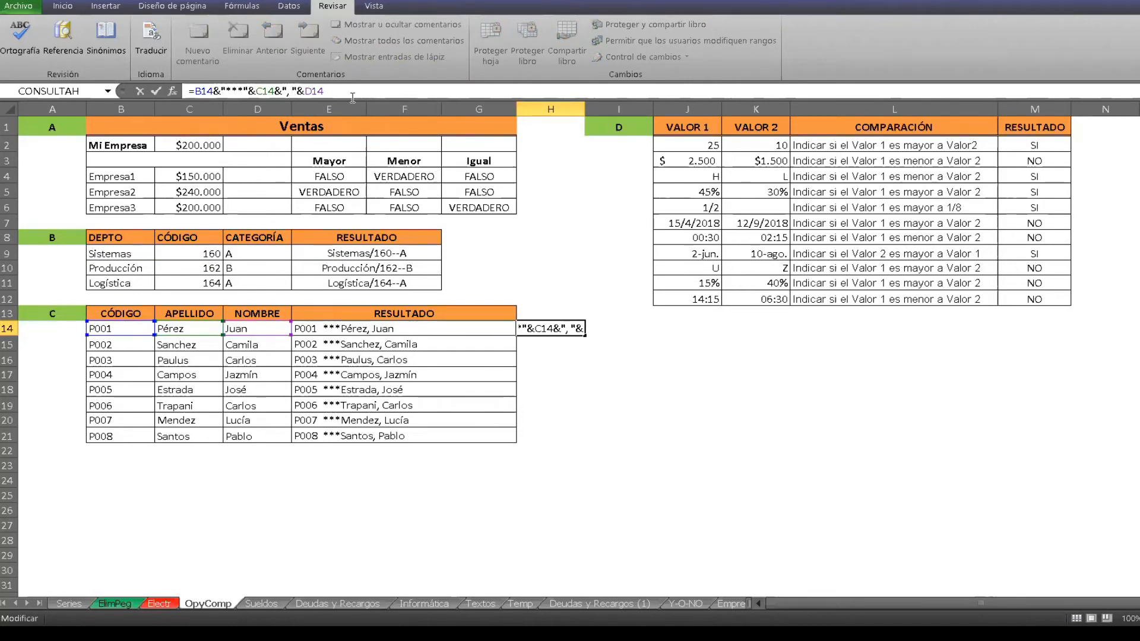
{"action": "key", "text": "Return"}
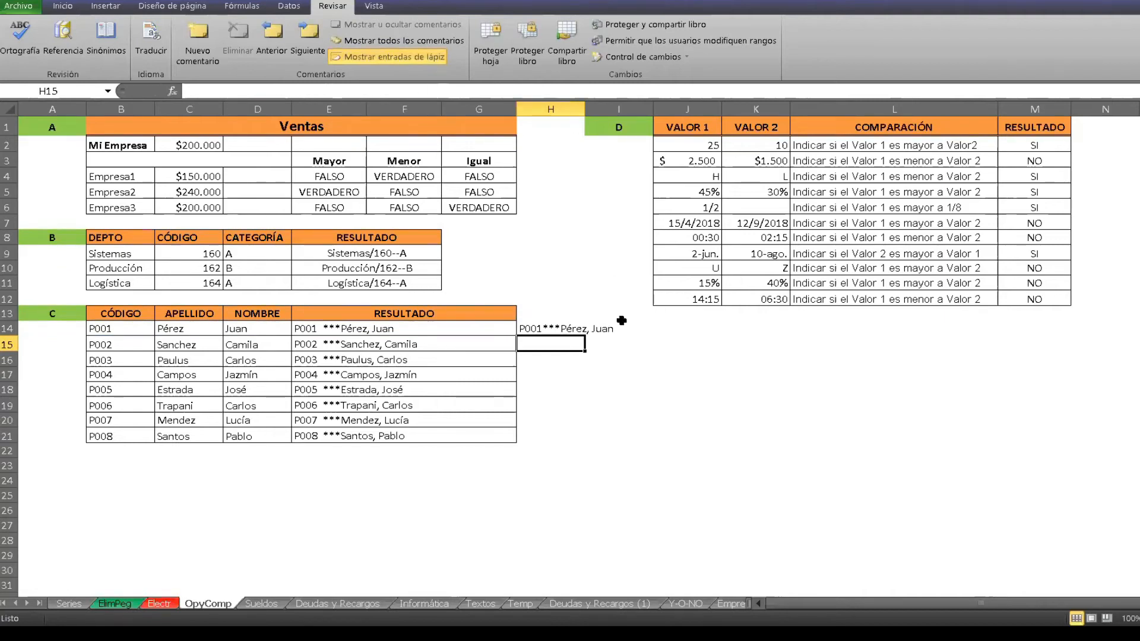
{"action": "left_click", "coordinate": [550, 329]}
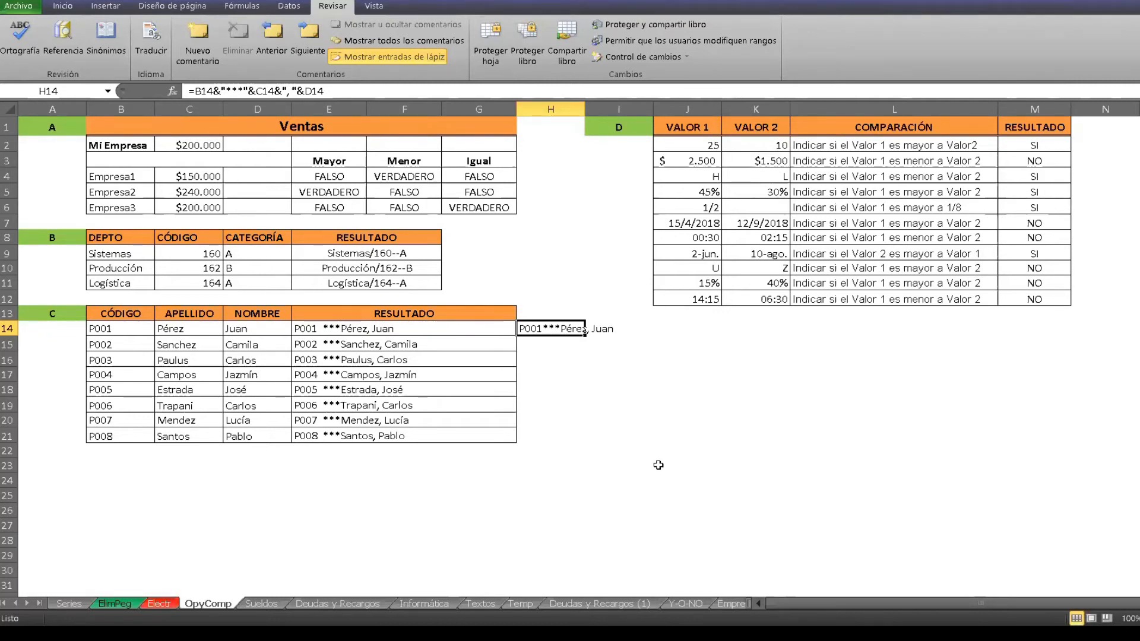
Start a SI formula in N2, beside the first comparison of exercise D.
{"action": "left_click", "coordinate": [825, 314]}
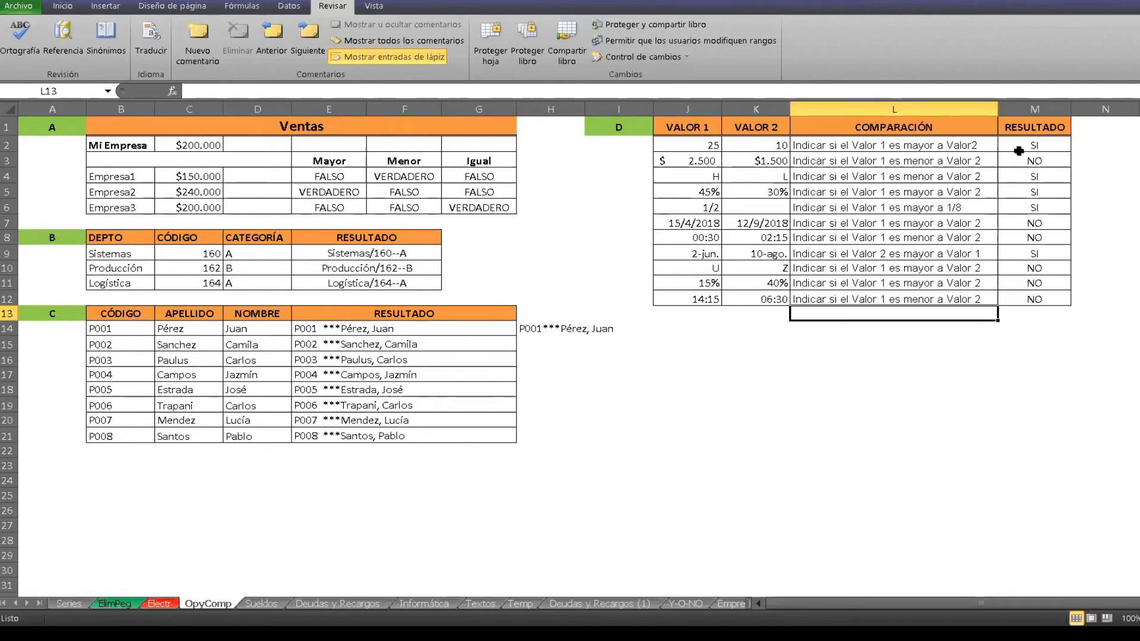
{"action": "left_click", "coordinate": [1102, 139]}
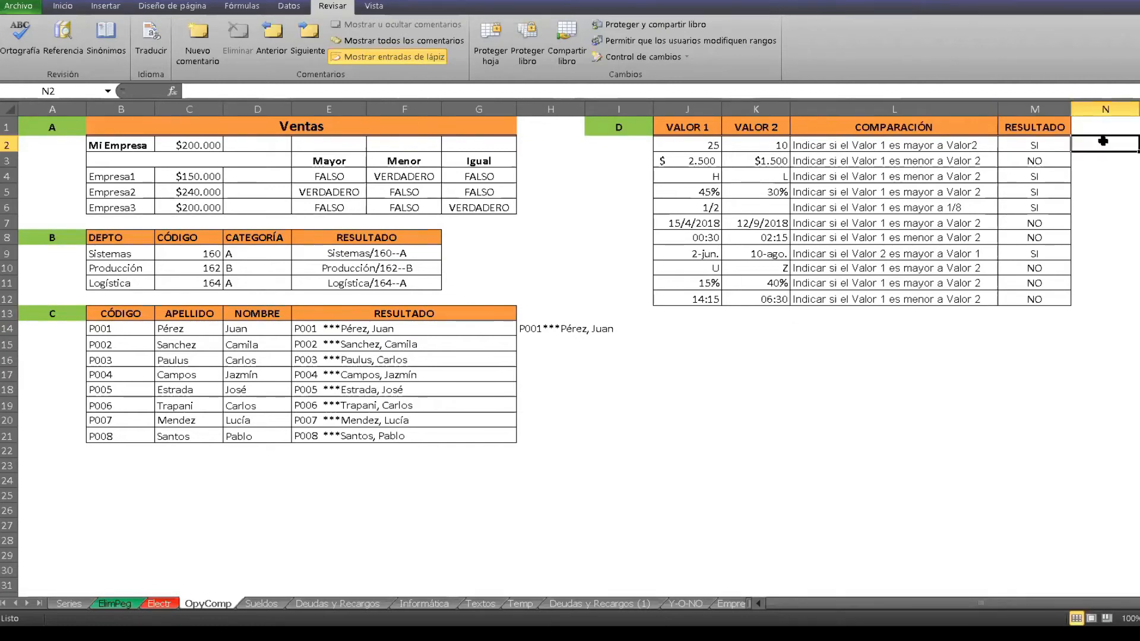
{"action": "type", "text": "?"}
{"action": "key", "text": "BackSpace"}
{"action": "type", "text": "="}
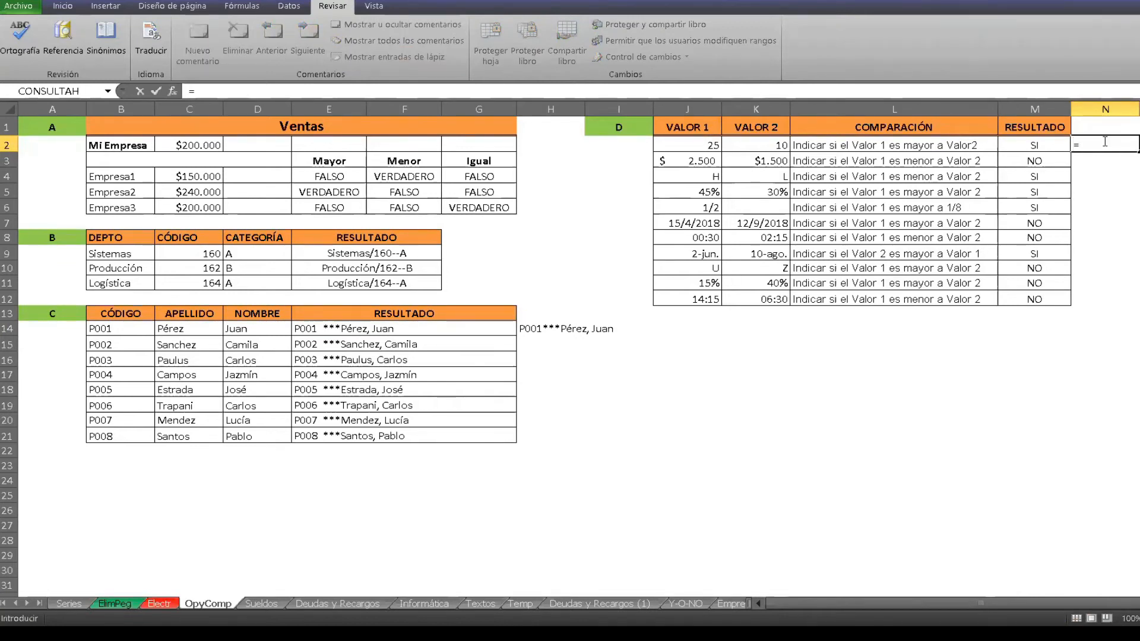
{"action": "type", "text": "SI"}
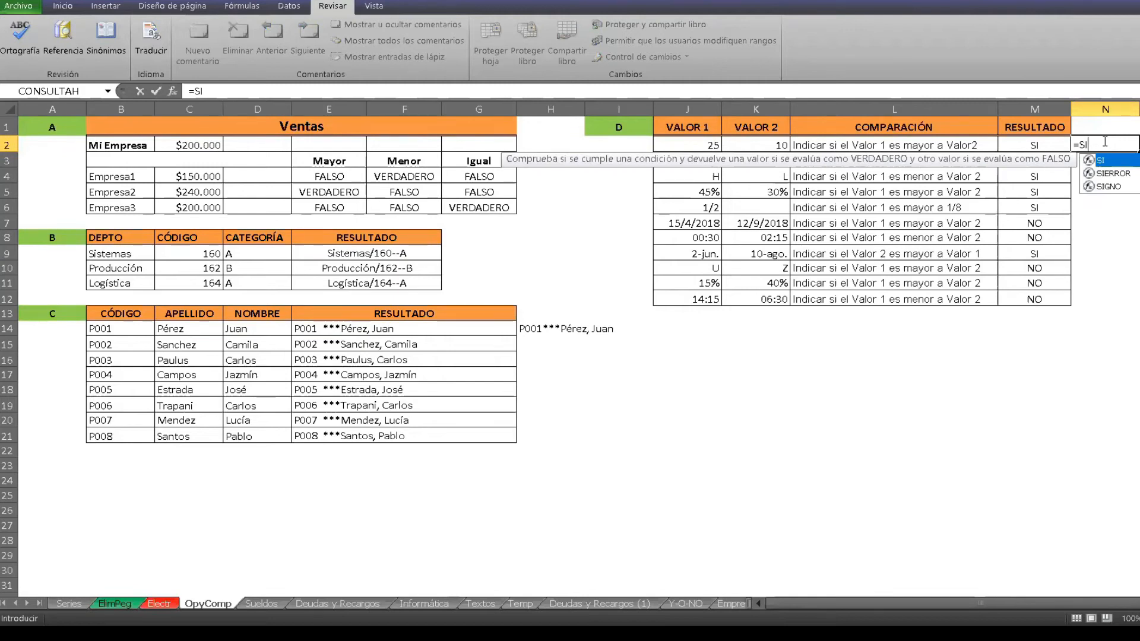
{"action": "type", "text": "("}
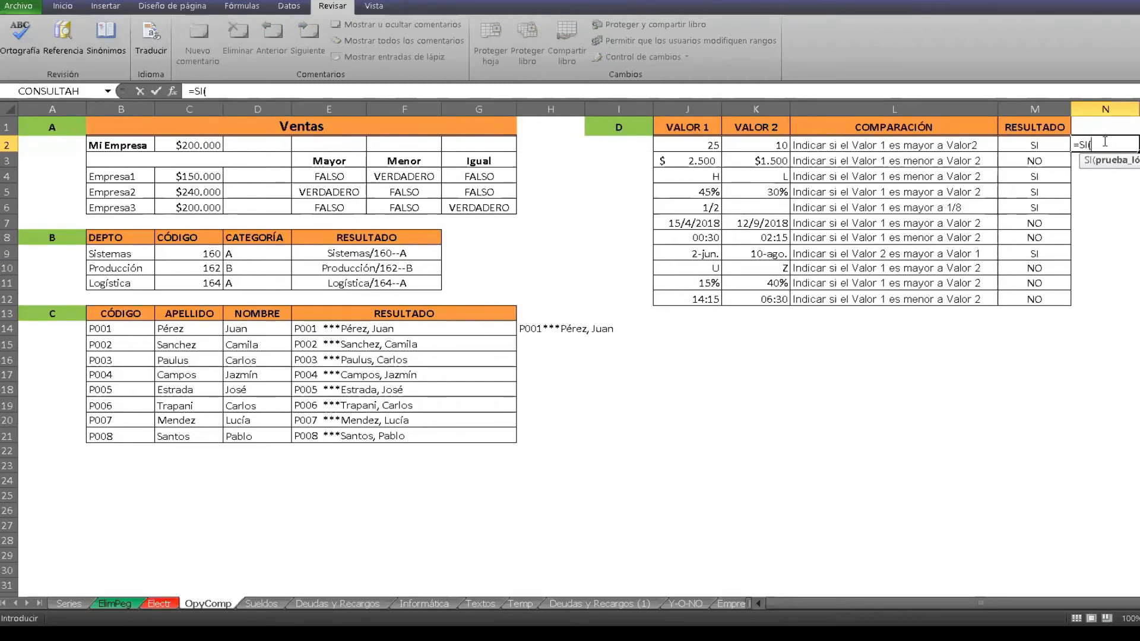
Set the condition of the N2 formula to compare Valor 1 with Valor 2 as J2>K2.
{"action": "left_click", "coordinate": [705, 142]}
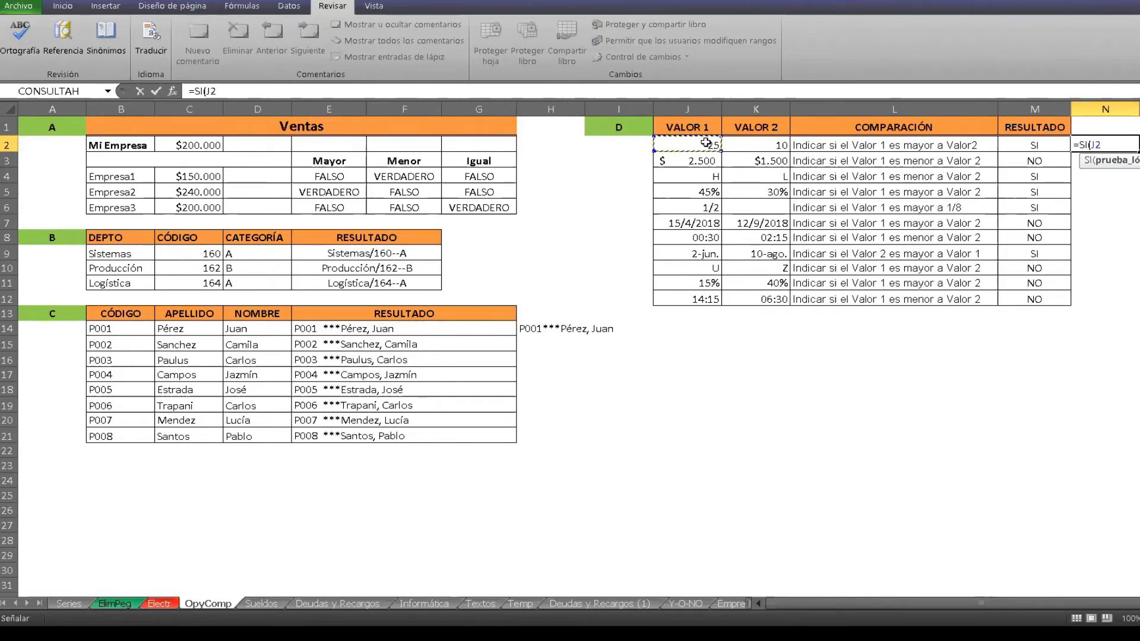
{"action": "type", "text": "<"}
{"action": "key", "text": "BackSpace"}
{"action": "type", "text": ">"}
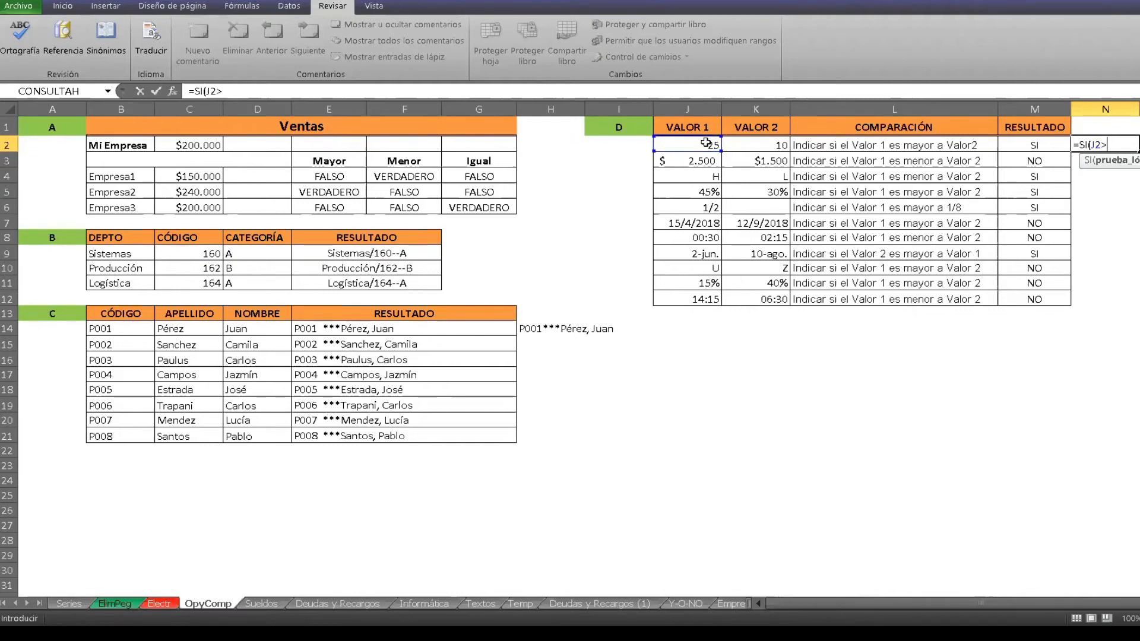
{"action": "left_click", "coordinate": [746, 145]}
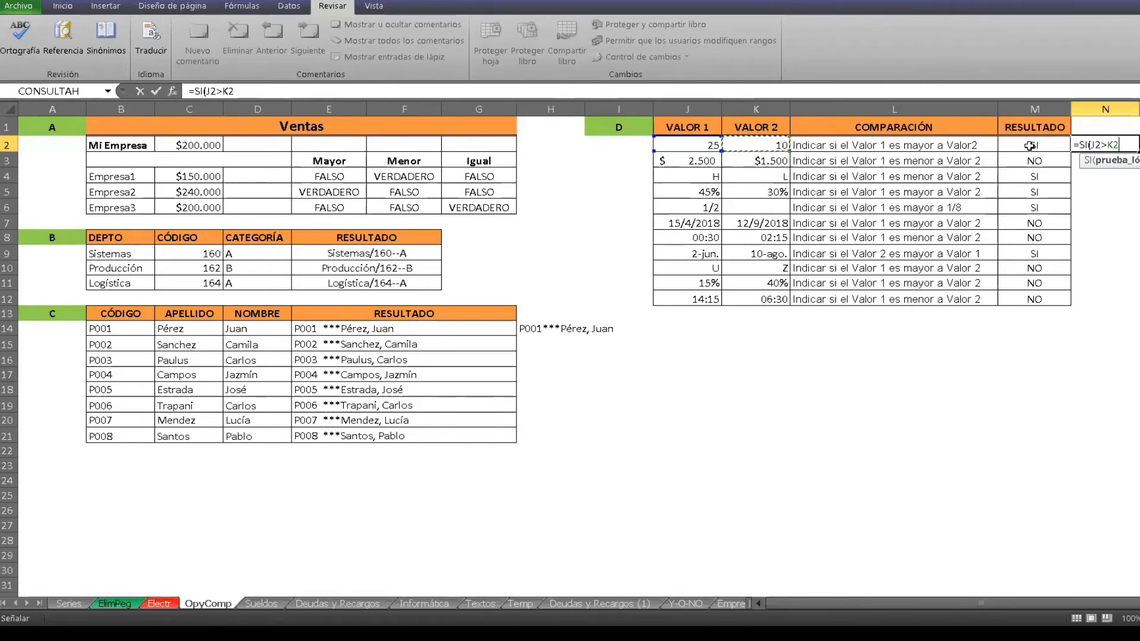
Complete the N2 formula with the results "si" and "no" as =SI(J2>K2;"si";"no"), and compare it with the formula in M2.
{"action": "type", "text": ";"}
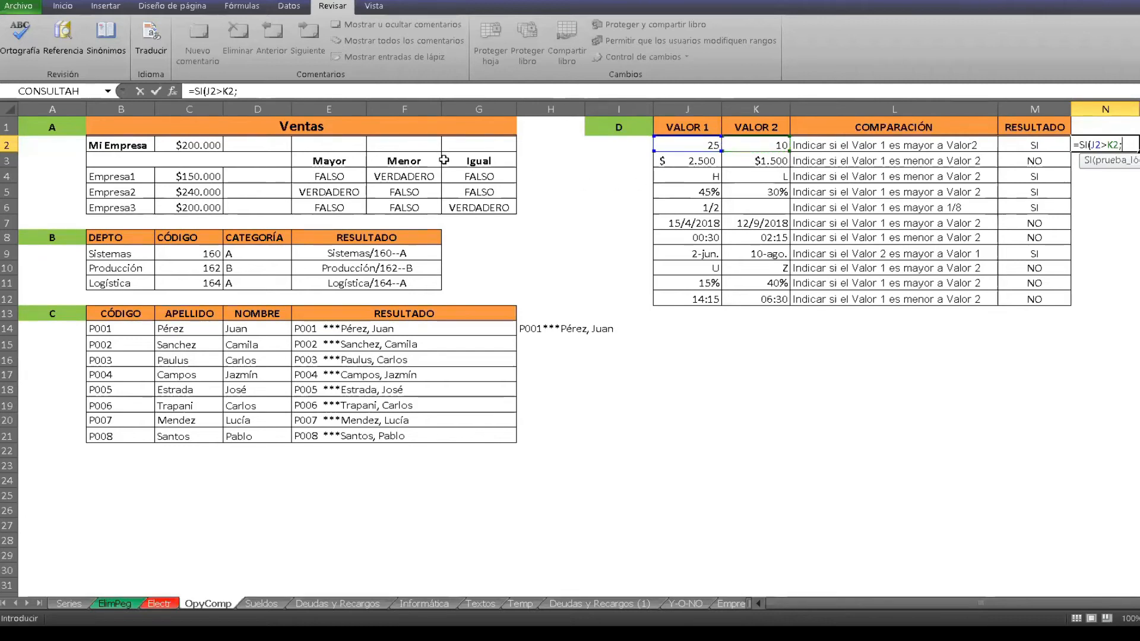
{"action": "type", "text": "\""}
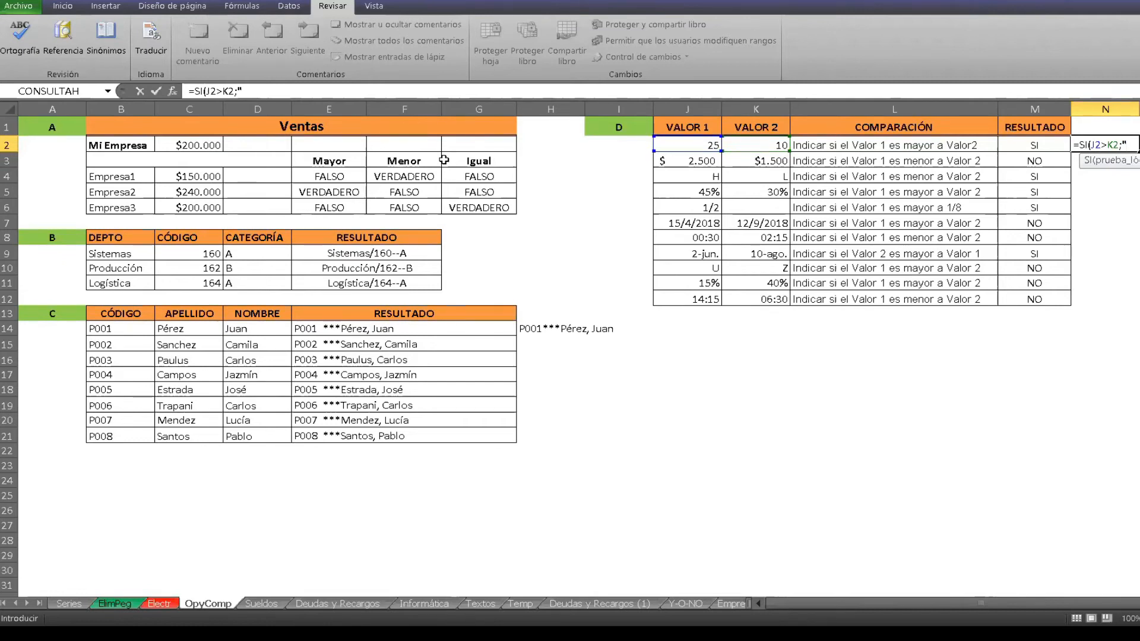
{"action": "type", "text": "s"}
{"action": "type", "text": "i\";"}
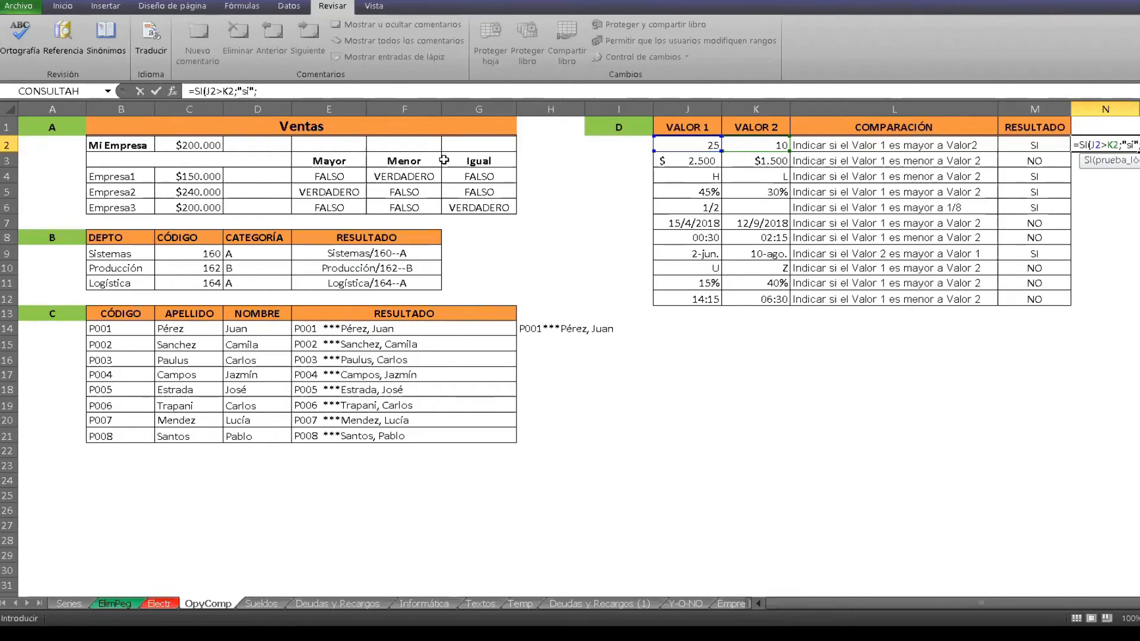
{"action": "type", "text": "\"no\""}
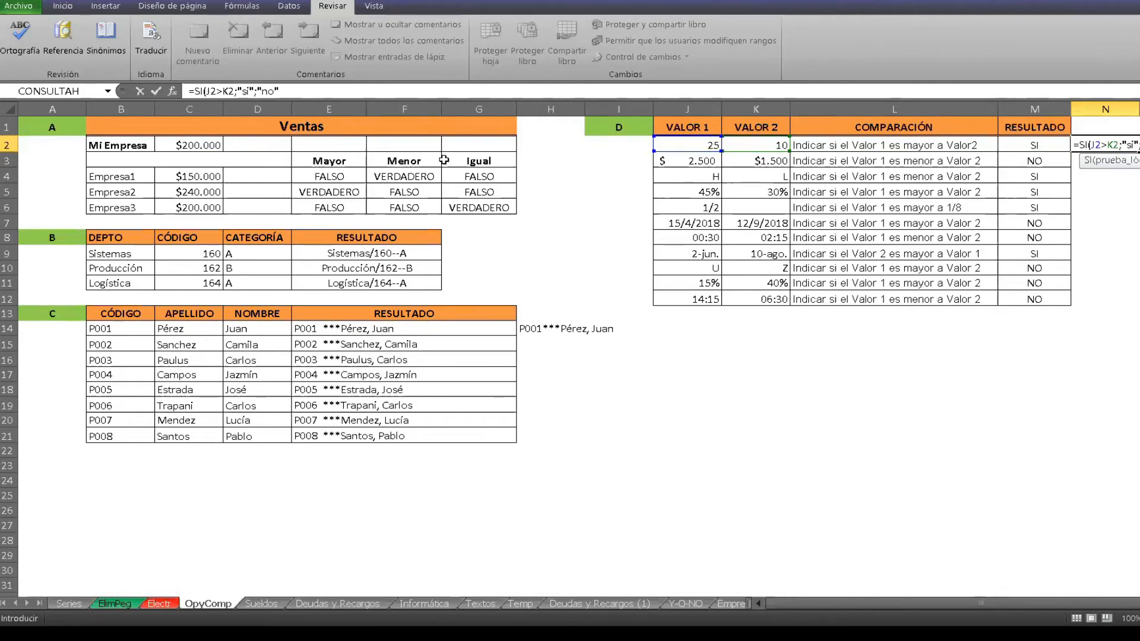
{"action": "key", "text": "Return"}
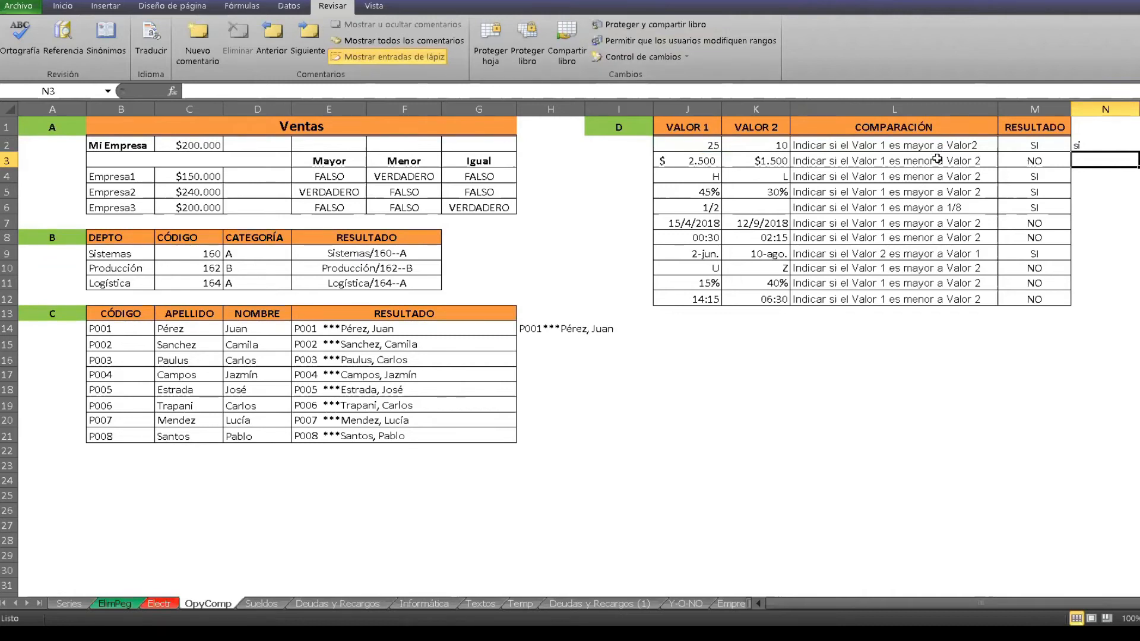
{"action": "left_click", "coordinate": [1044, 147]}
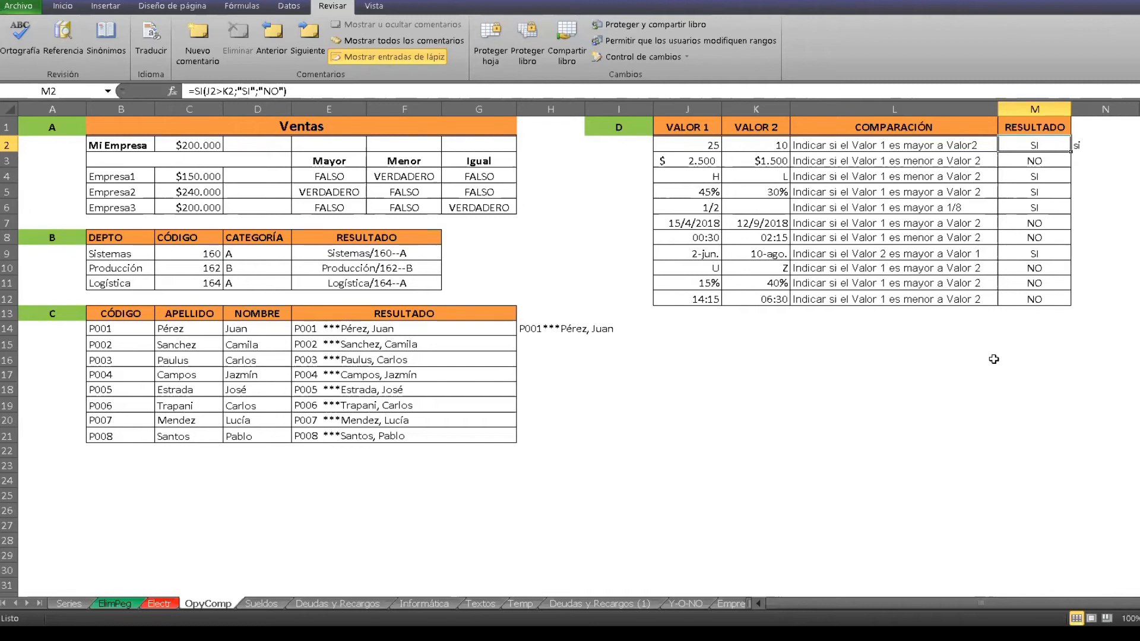
Open the Sueldos sheet and examine the Sueldo + Porcentaje formula in K4 and the Porcentaje formula in J4.
{"action": "left_click", "coordinate": [257, 603]}
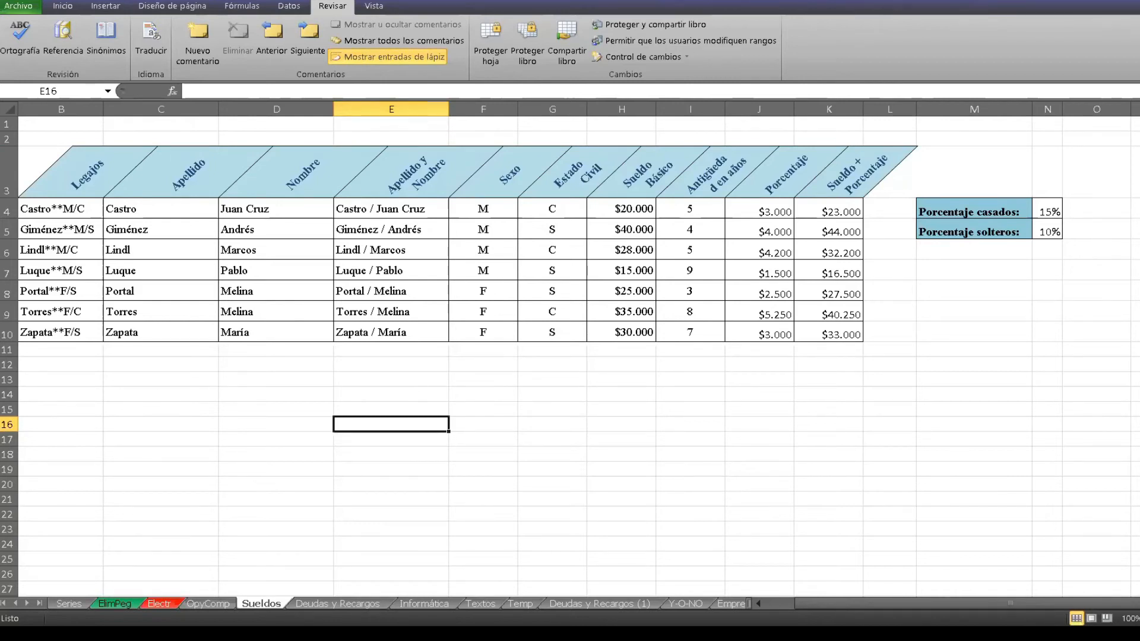
{"action": "key", "text": "alt+Tab"}
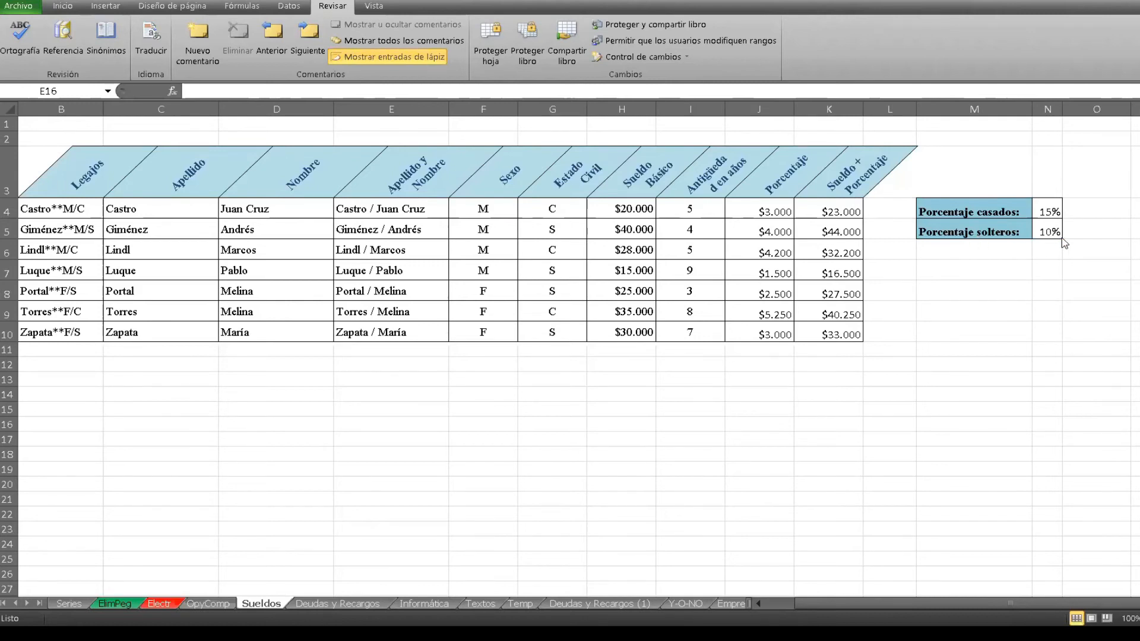
{"action": "left_click", "coordinate": [825, 212]}
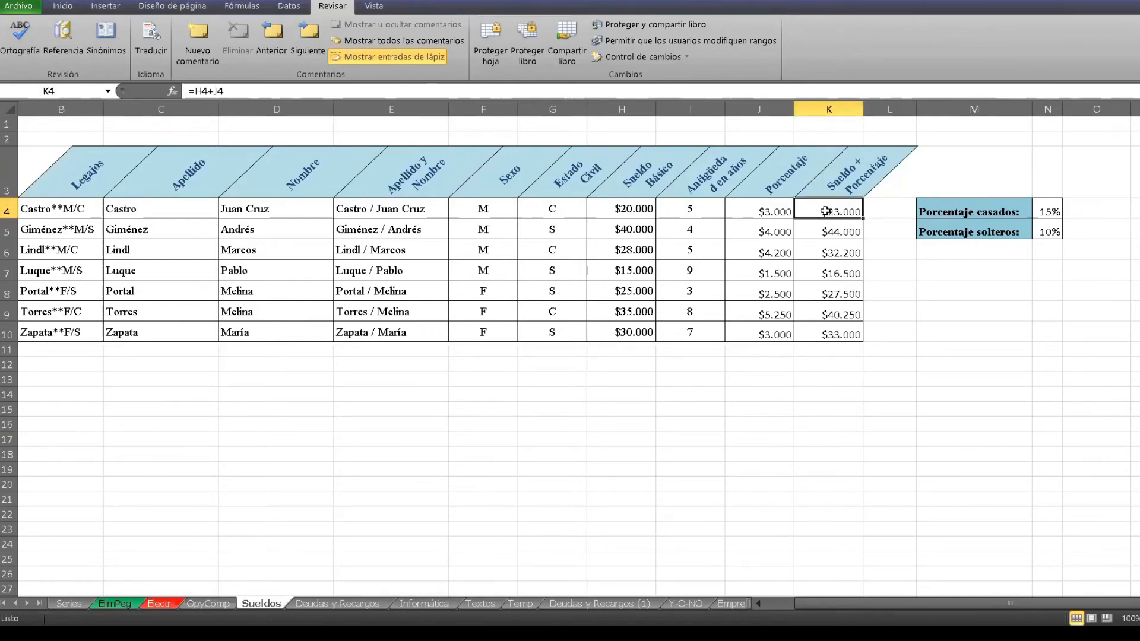
{"action": "left_click", "coordinate": [778, 212]}
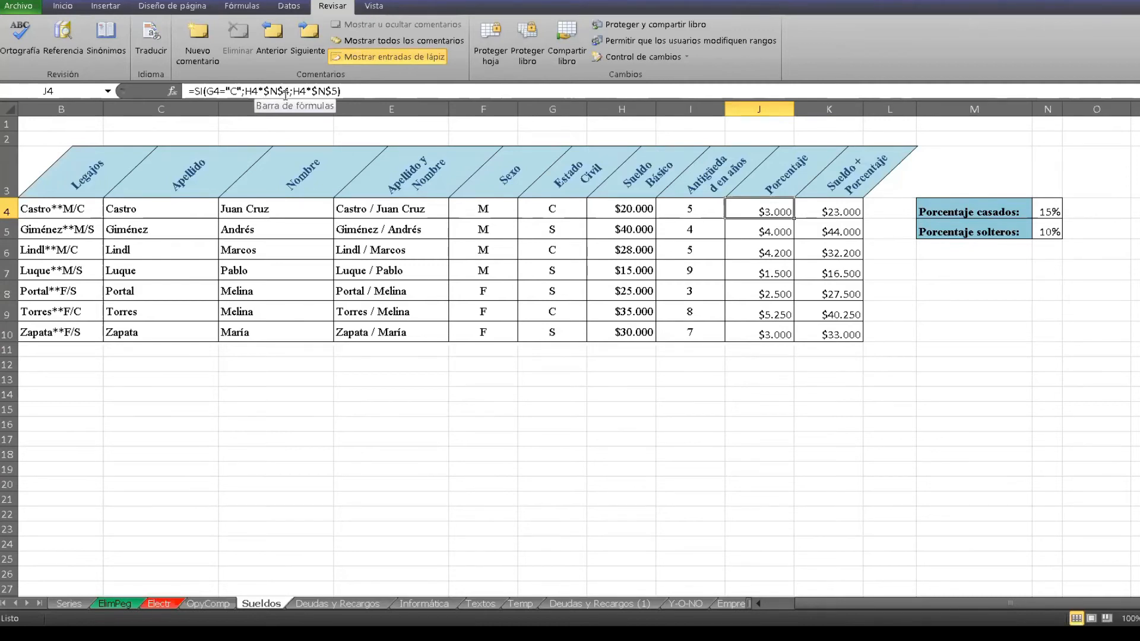
{"action": "left_click_drag", "start_coordinate": [288, 91], "coordinate": [265, 86]}
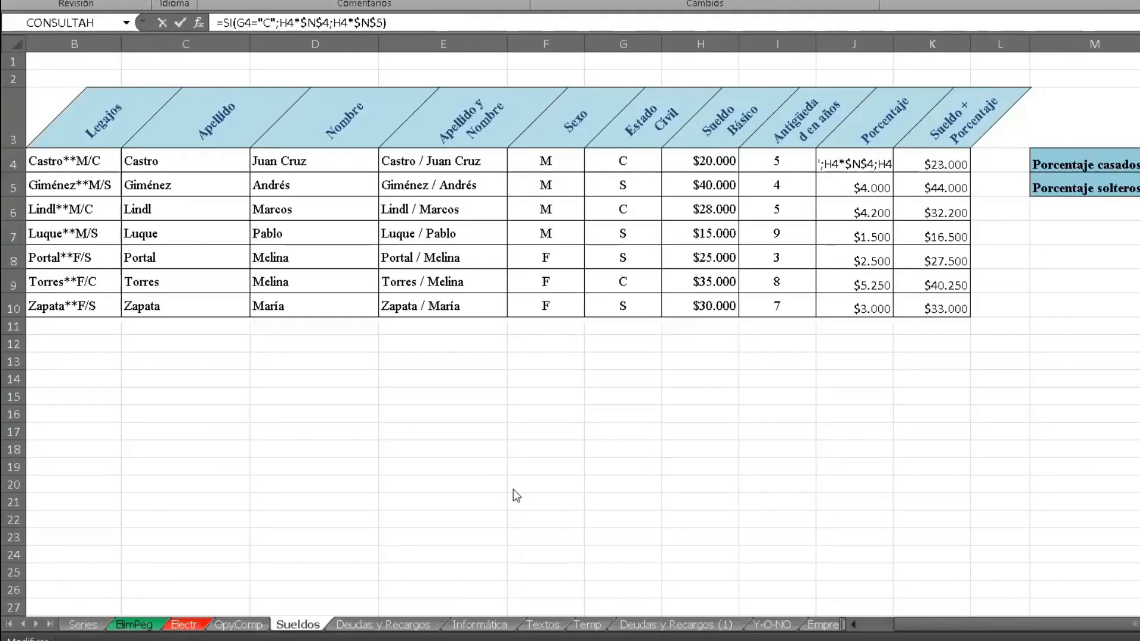
{"action": "left_click", "coordinate": [358, 626]}
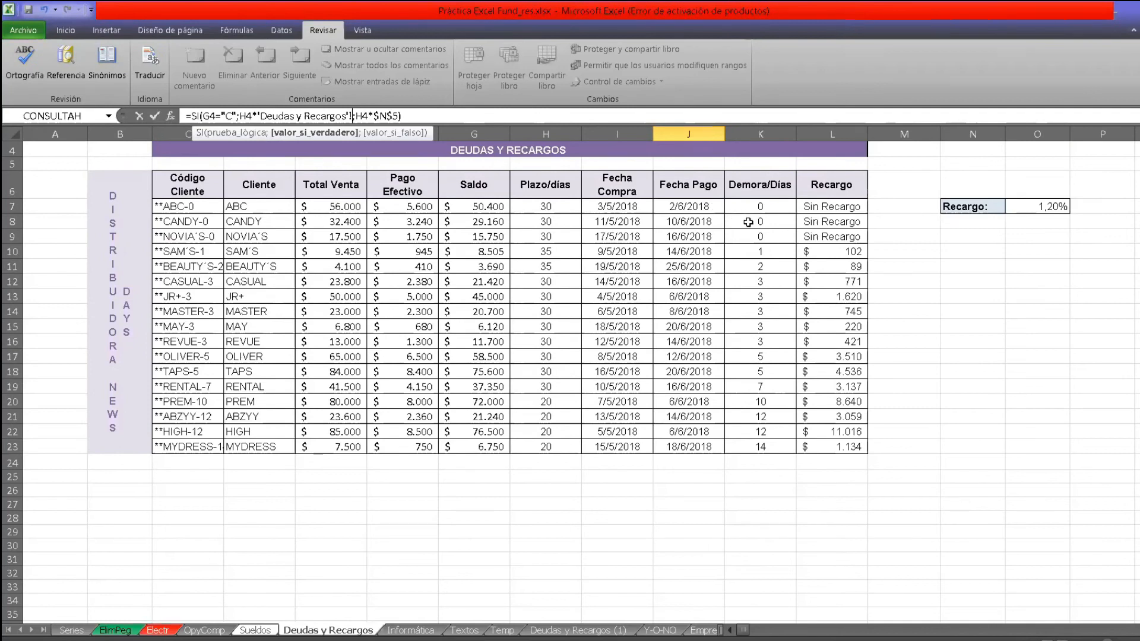
{"action": "left_click", "coordinate": [666, 114]}
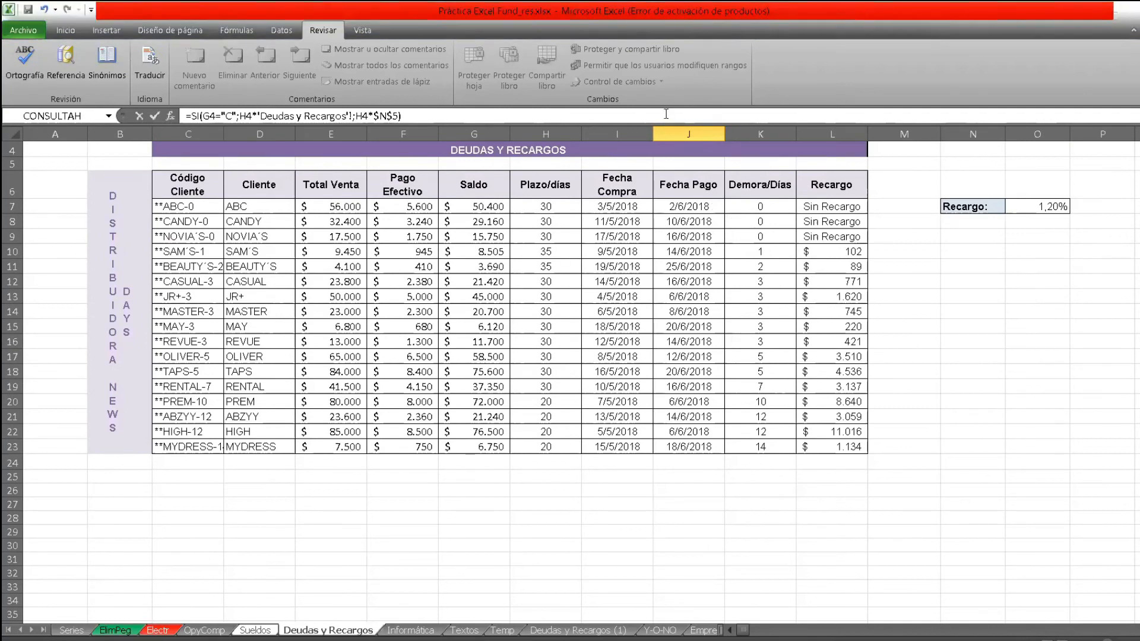
{"action": "left_click", "coordinate": [746, 204]}
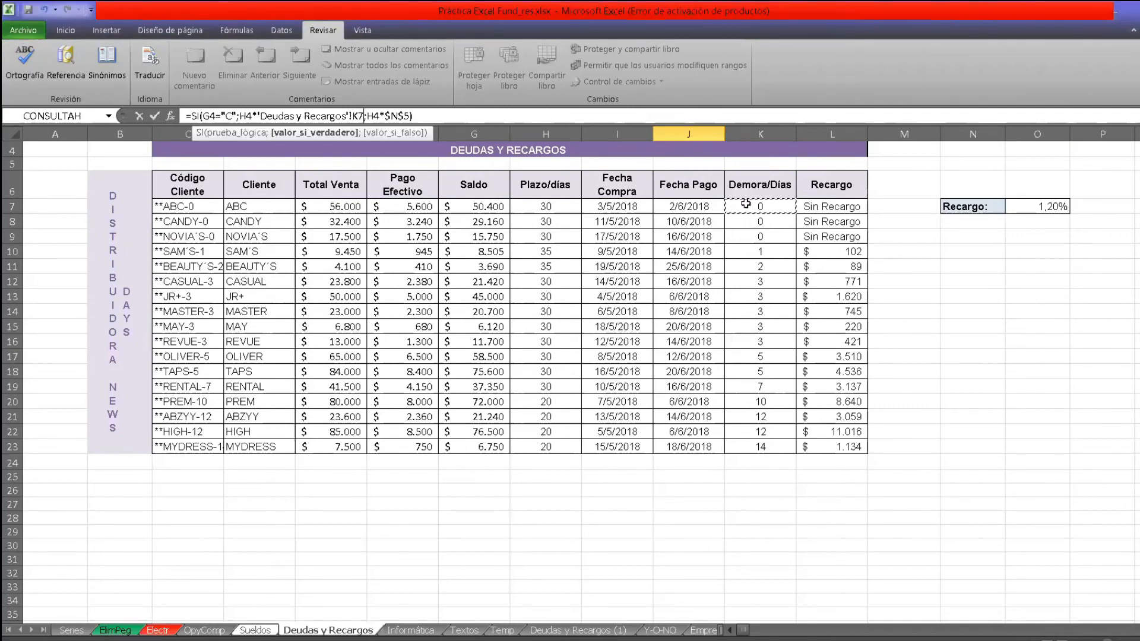
{"action": "key", "text": "Escape"}
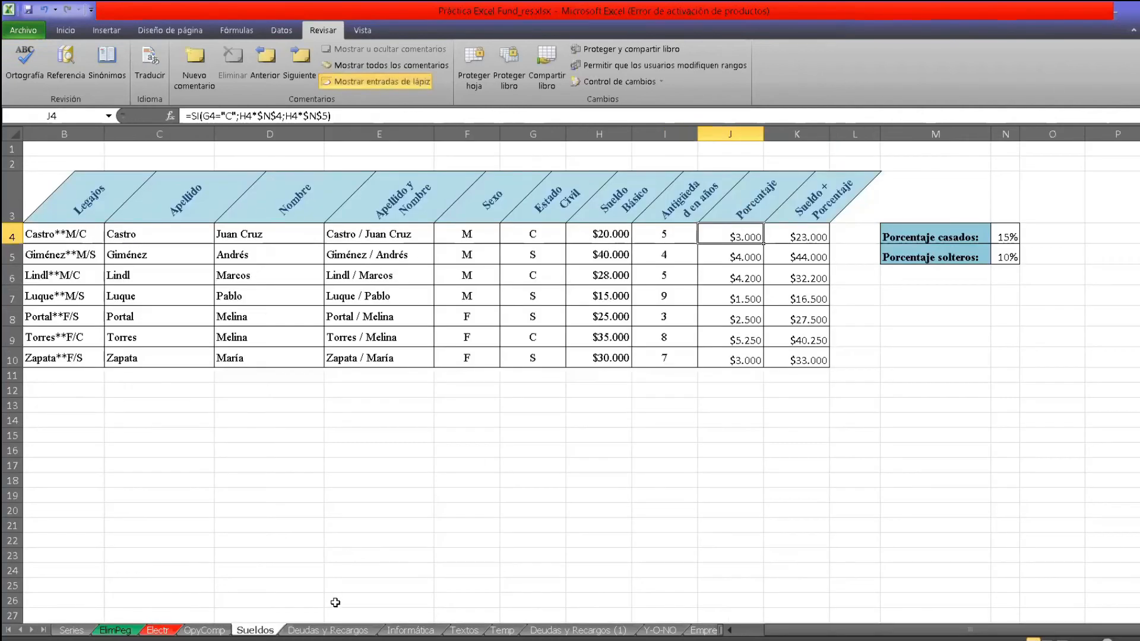
Open the Deudas y Recargos sheet and examine the Demora/Días formula in K7.
{"action": "key", "text": "ctrl+Page_Down"}
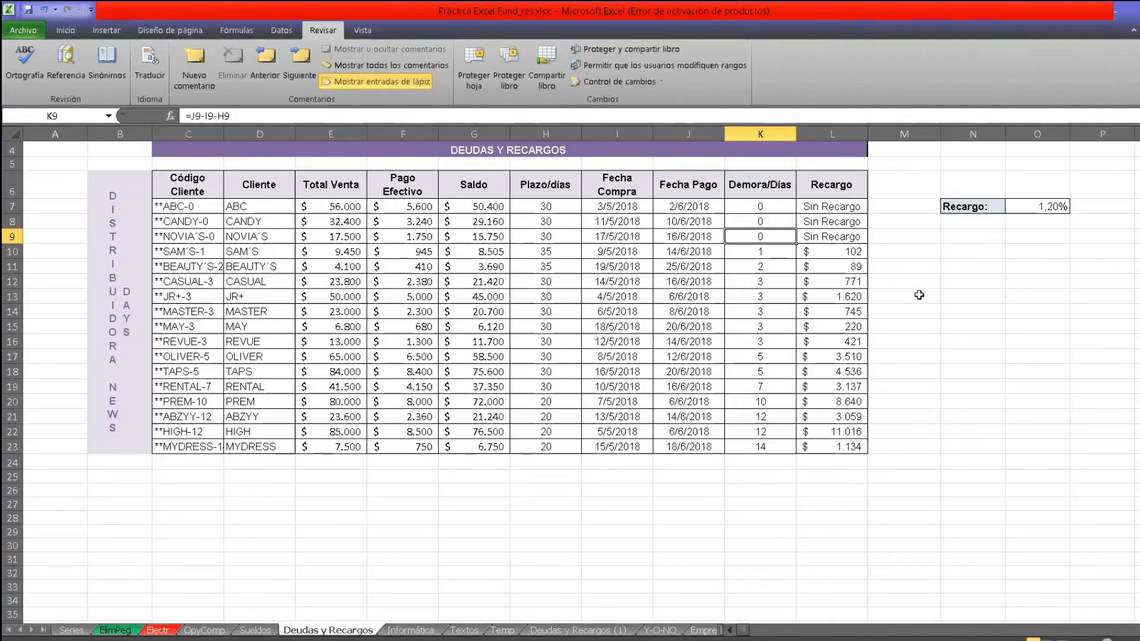
{"action": "left_click", "coordinate": [937, 302]}
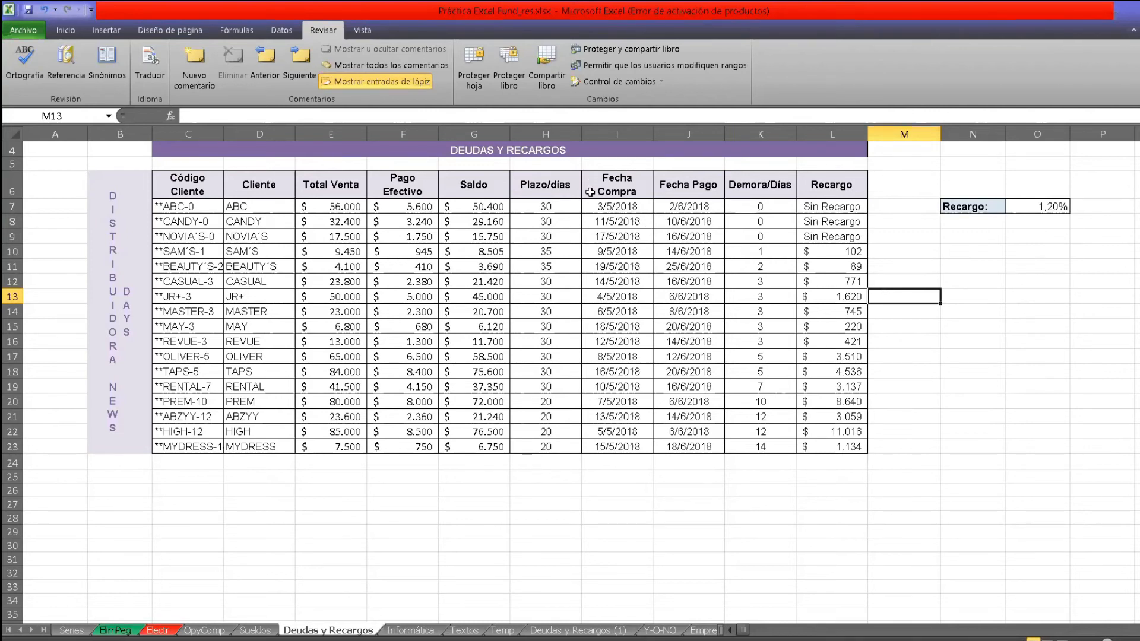
{"action": "left_click", "coordinate": [759, 209]}
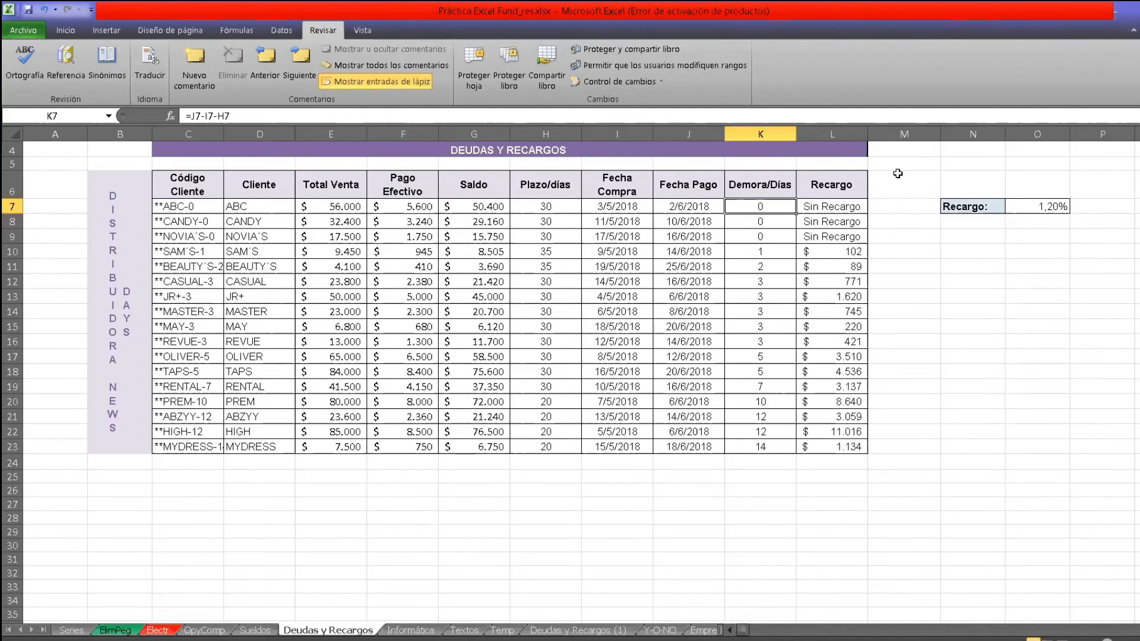
Start a SI formula in M8 that tests whether the delay days are zero, entering =SI(K8=0;.
{"action": "left_click", "coordinate": [888, 220]}
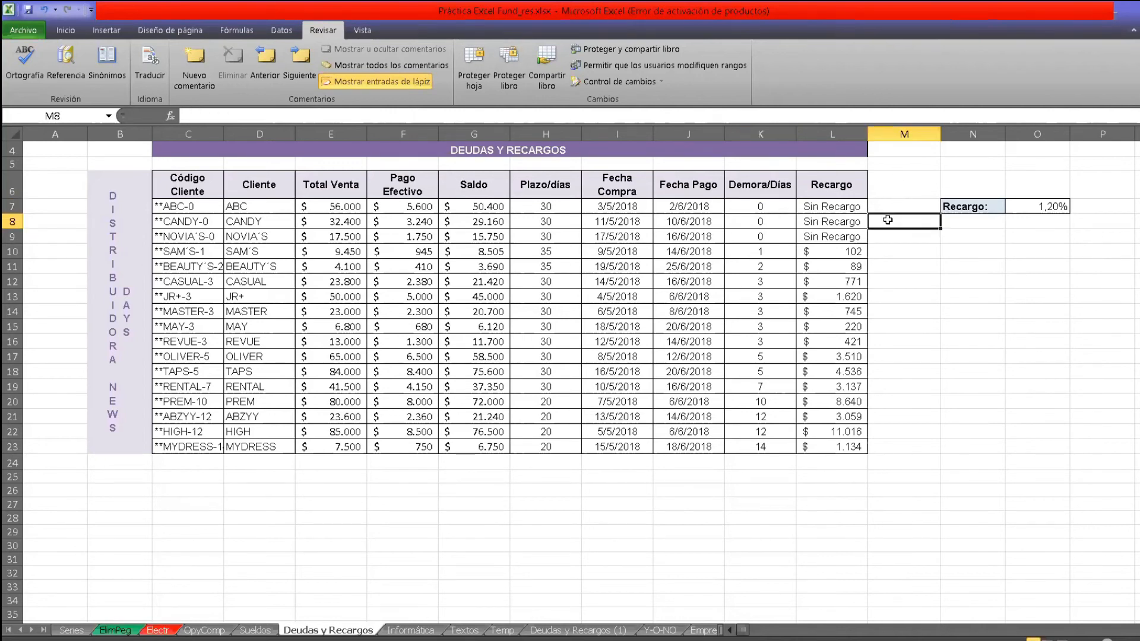
{"action": "type", "text": "=S"}
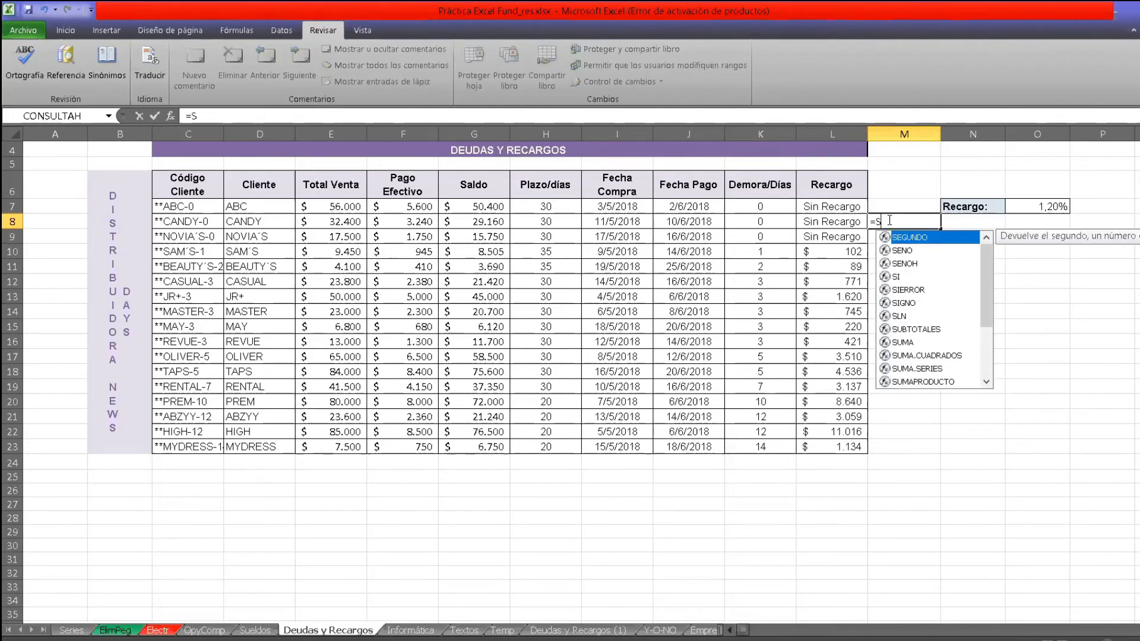
{"action": "type", "text": "I("}
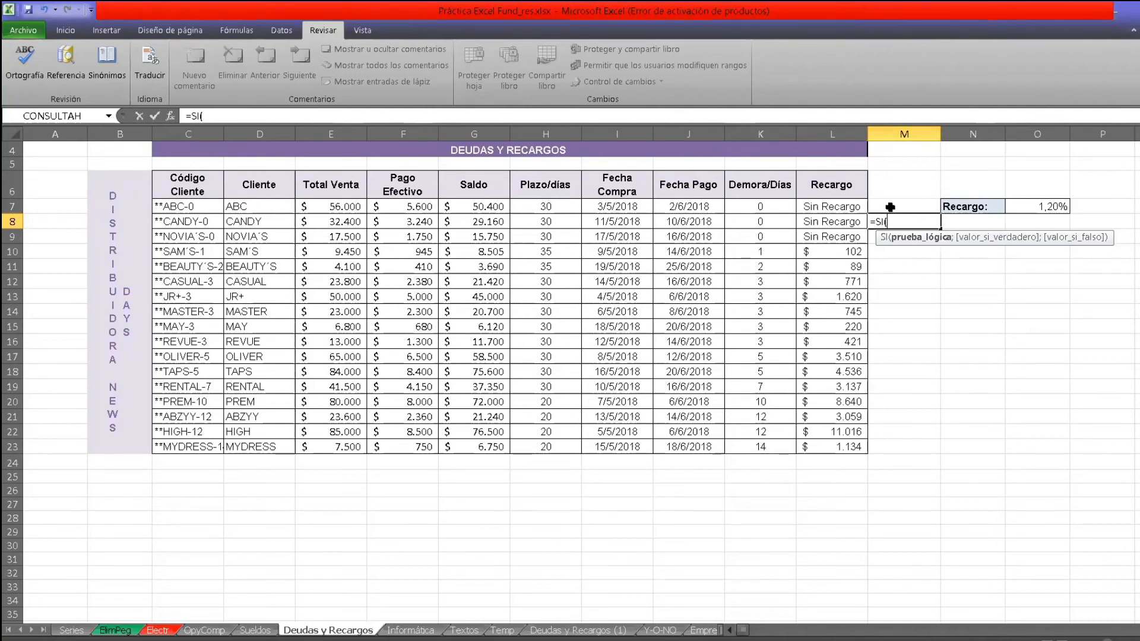
{"action": "left_click", "coordinate": [765, 223]}
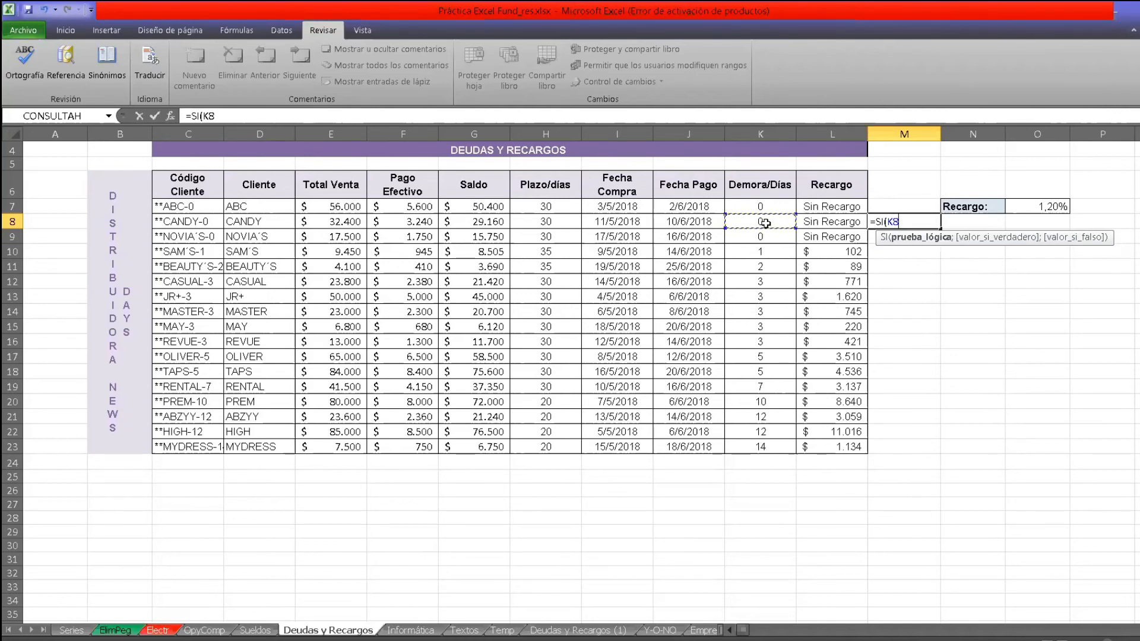
{"action": "type", "text": "=0;"}
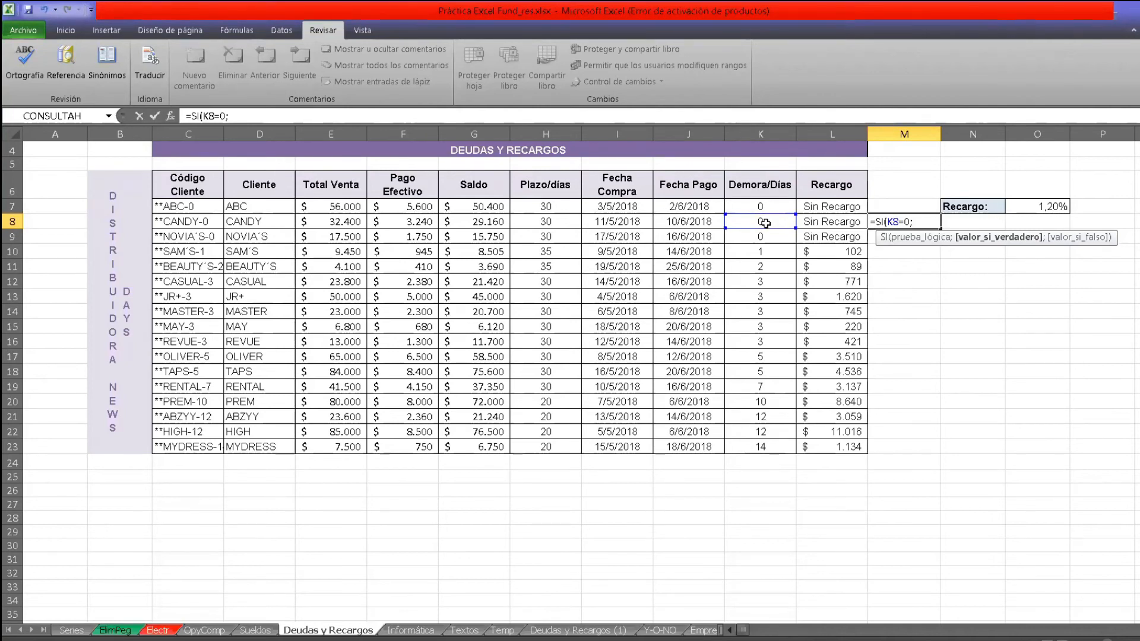
{"action": "type", "text": "\"sIN"}
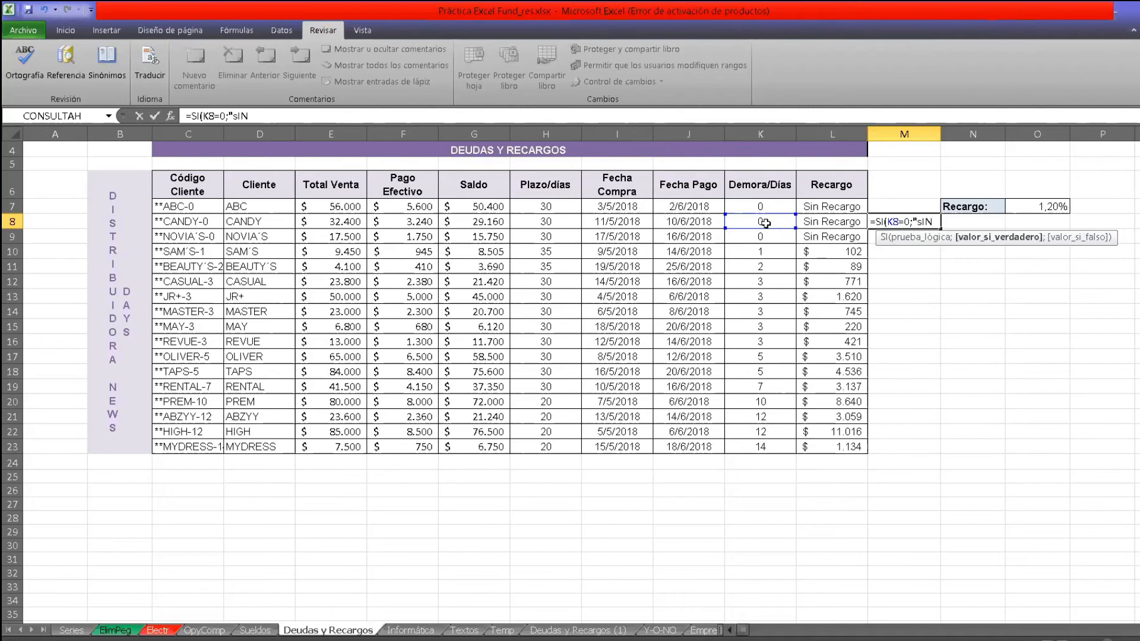
Enter "Sin Recargo" as the value-if-true of the M8 formula, followed by the argument separator.
{"action": "key", "text": "BackSpace"}
{"action": "key", "text": "BackSpace"}
{"action": "key", "text": "BackSpace"}
{"action": "type", "text": "Sin Recargo\""}
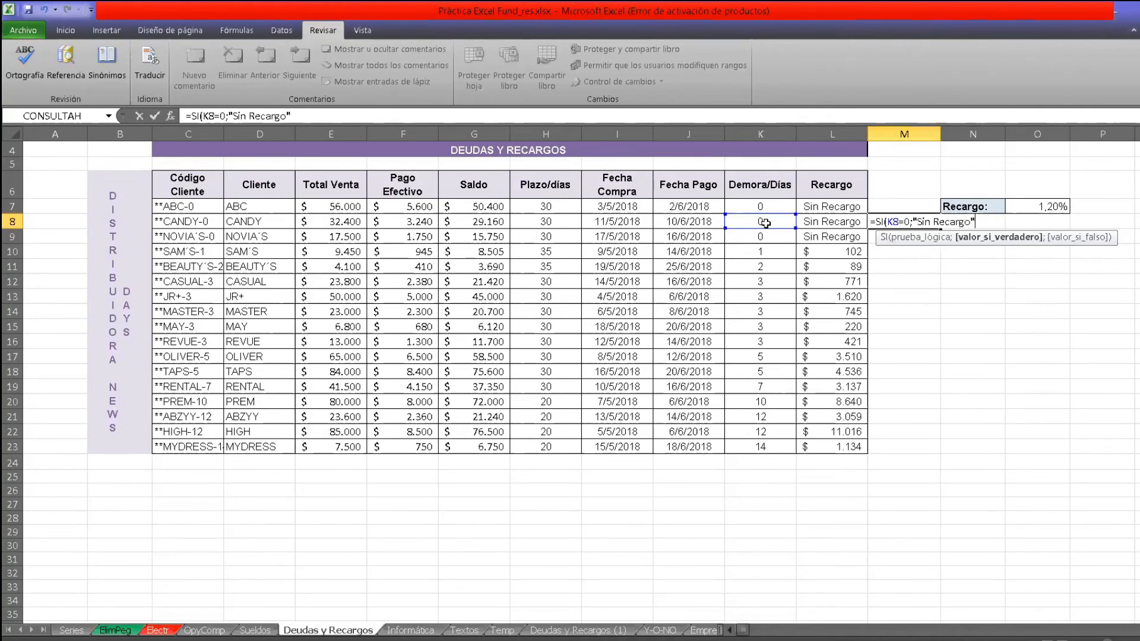
{"action": "type", "text": ";"}
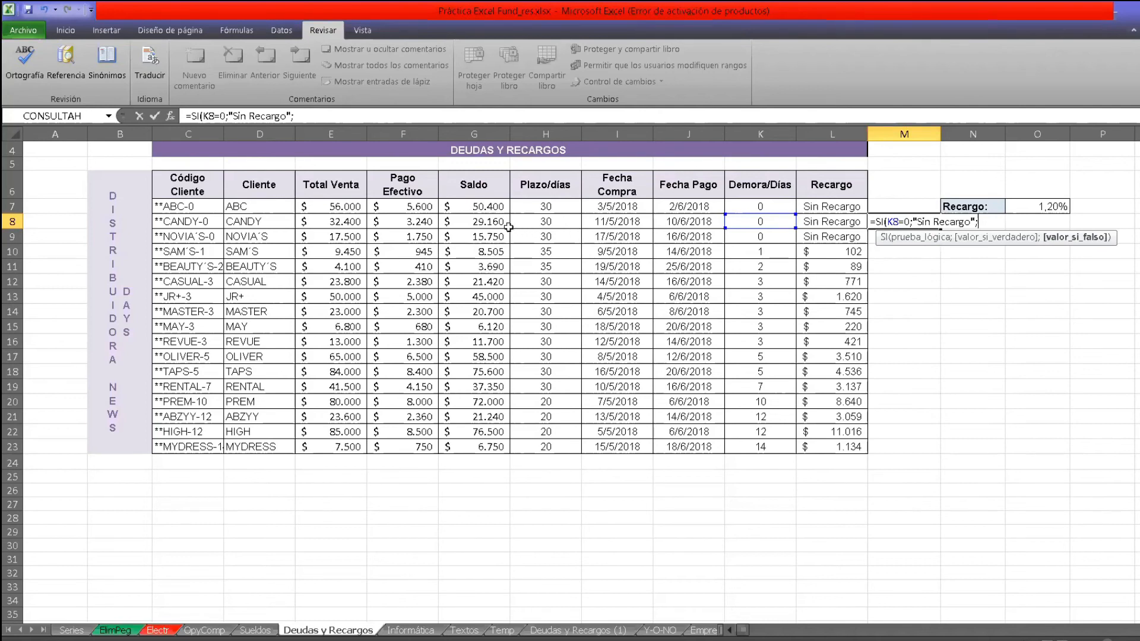
Complete the M8 formula with the value-if-false G8*$O$7 and confirm it as =SI(K8=0;"Sin Recargo";G8*$O$7).
{"action": "left_click", "coordinate": [476, 225]}
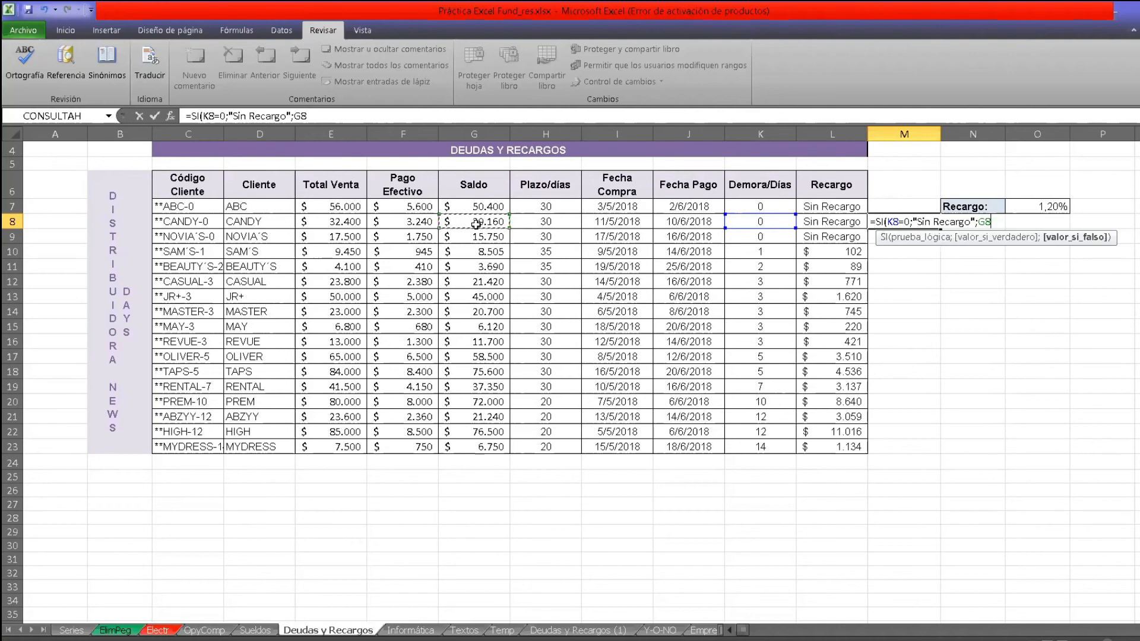
{"action": "type", "text": "*"}
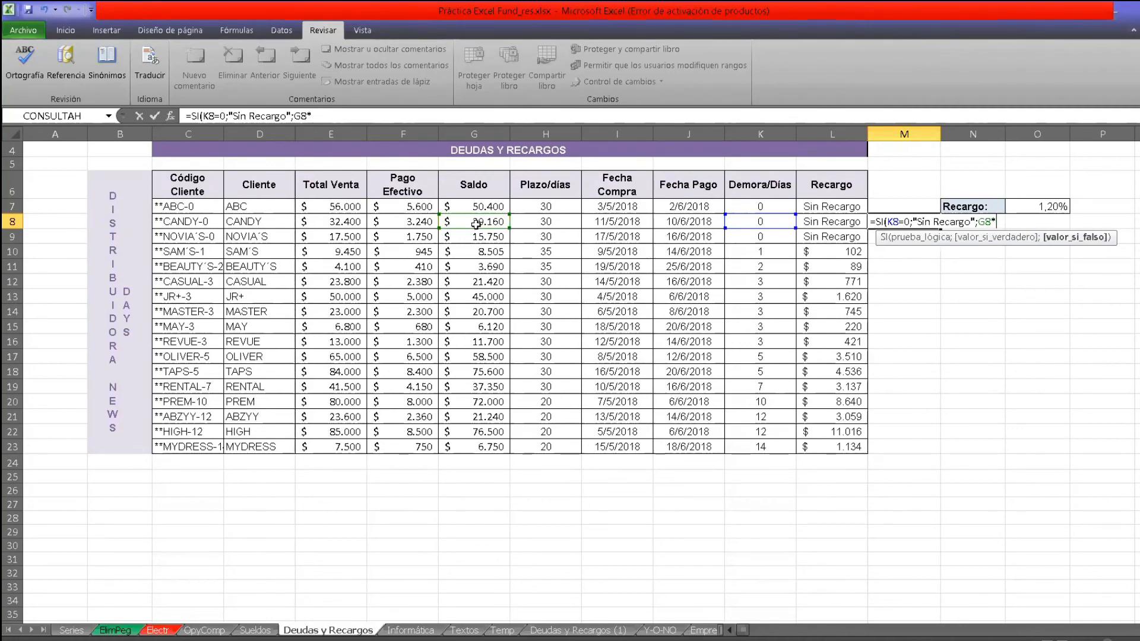
{"action": "type", "text": "$"}
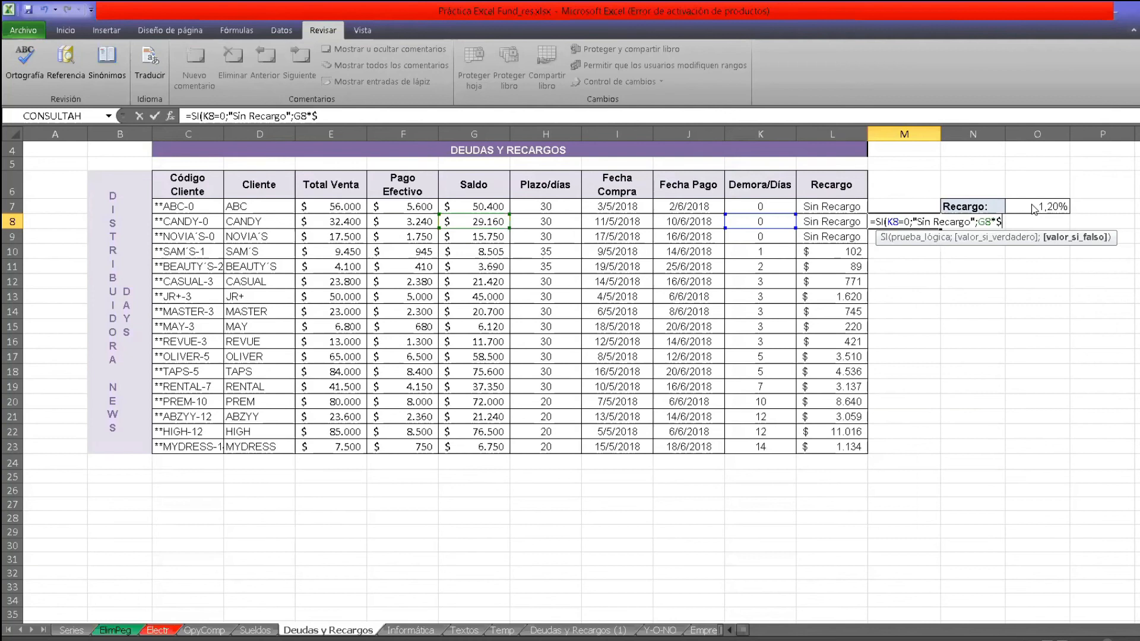
{"action": "key", "text": "Return"}
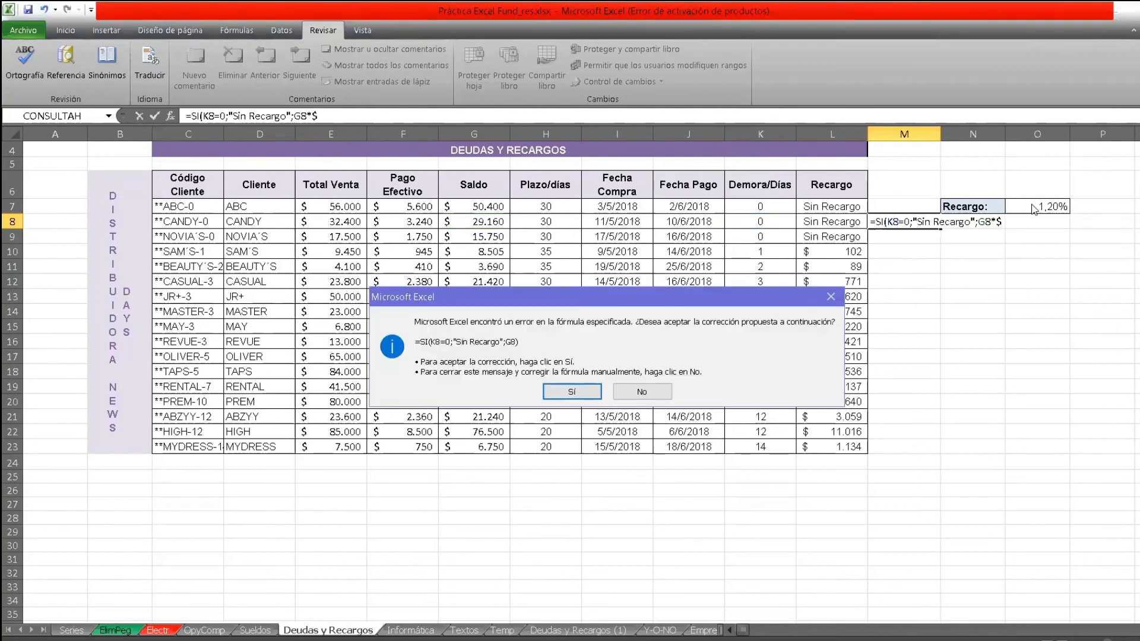
{"action": "left_click", "coordinate": [836, 298]}
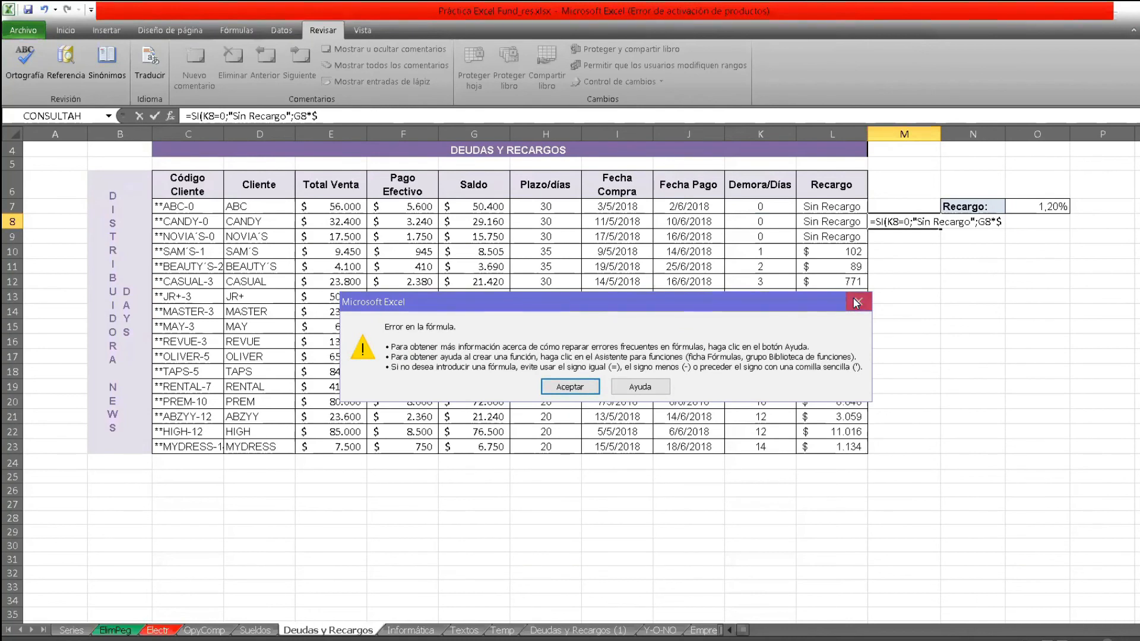
{"action": "left_click", "coordinate": [857, 302]}
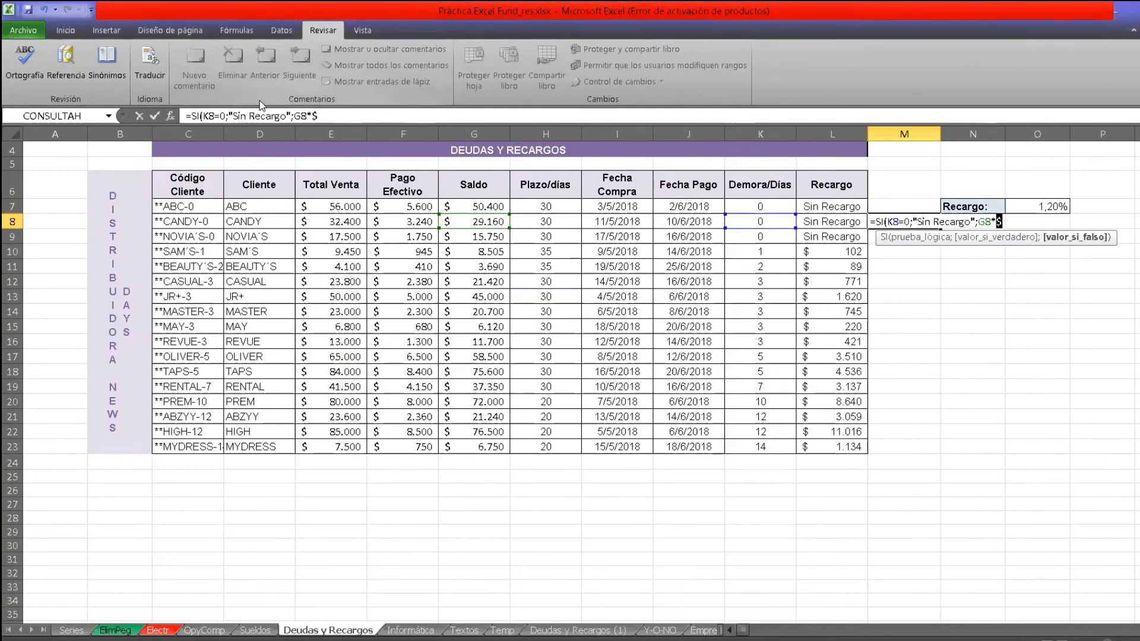
{"action": "left_click", "coordinate": [333, 117]}
{"action": "type", "text": "o"}
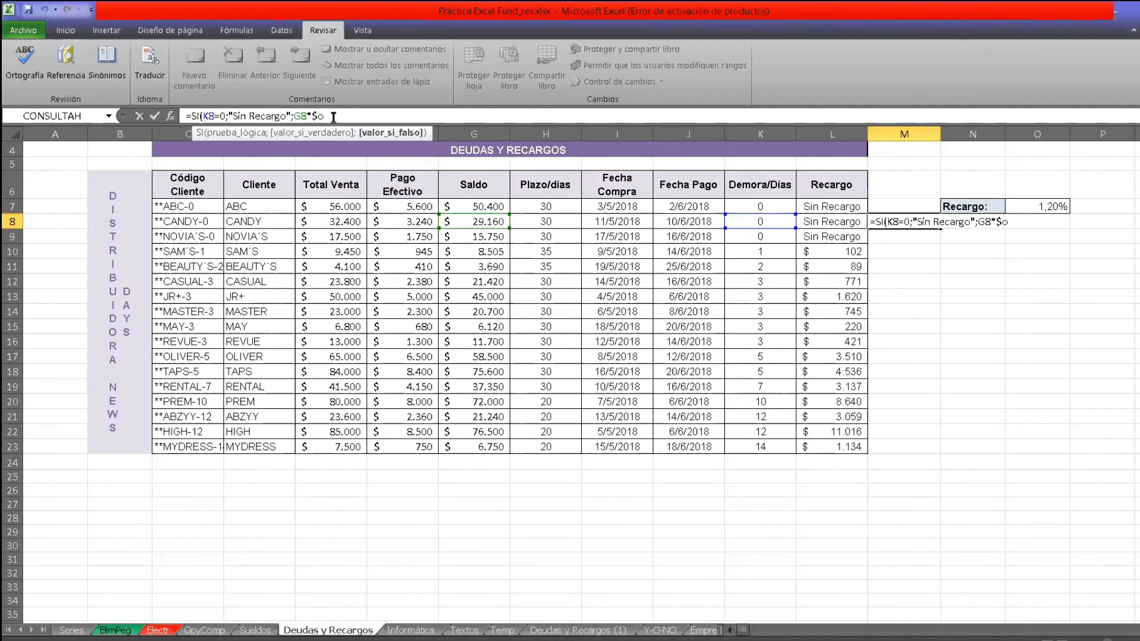
{"action": "type", "text": "O$7)"}
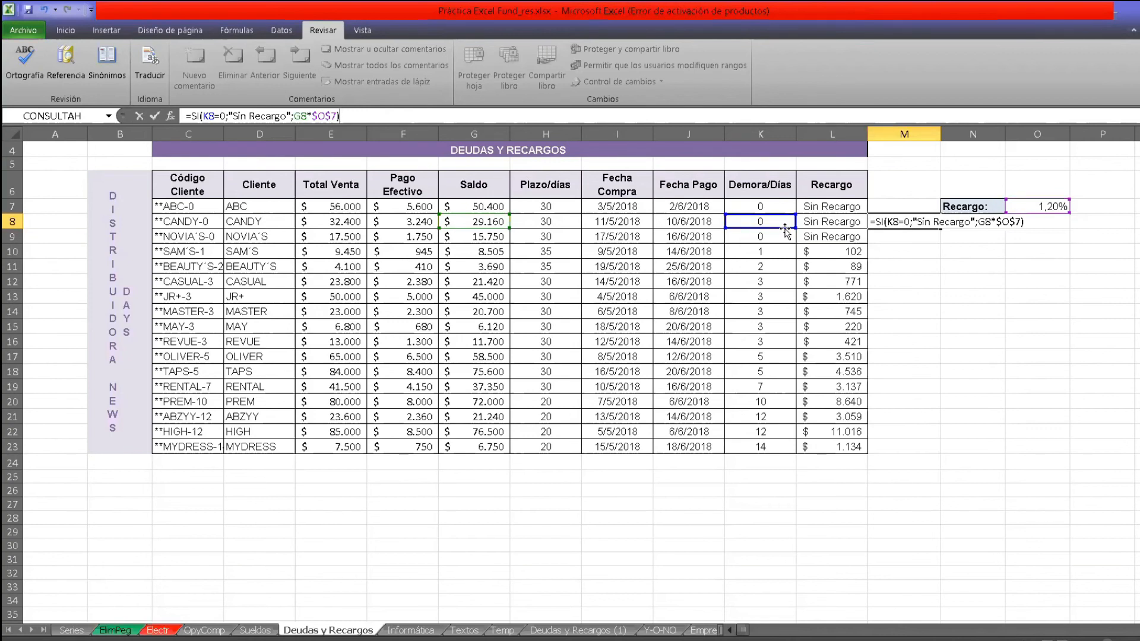
{"action": "key", "text": "Return"}
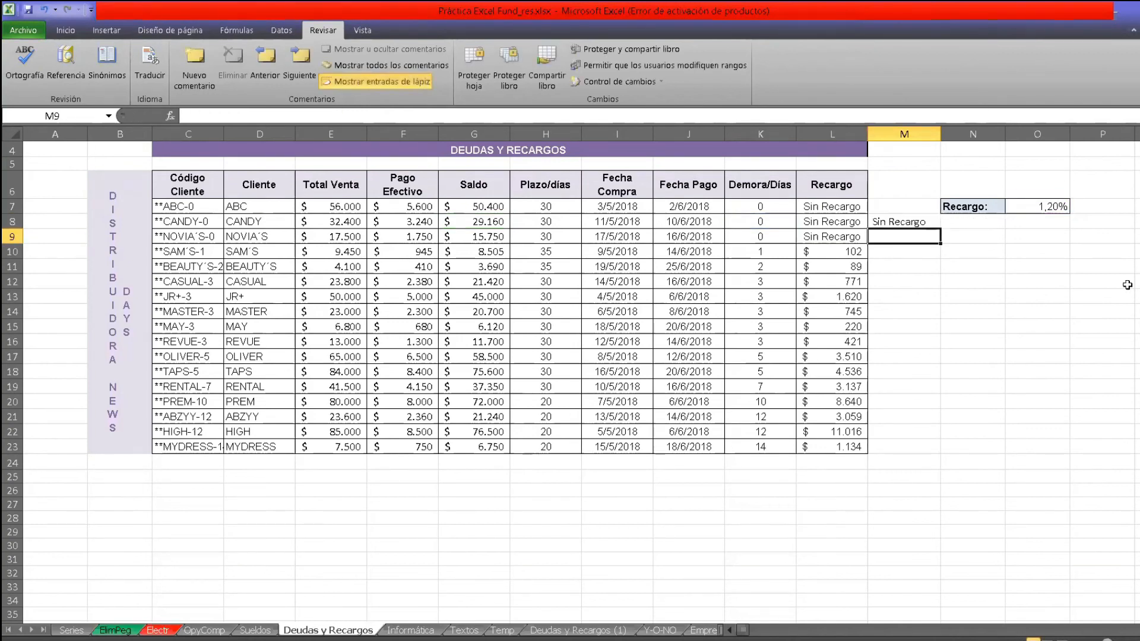
Copy the M8 formula down through M23 and check the copied formulas in M23 and M10.
{"action": "left_click", "coordinate": [931, 222]}
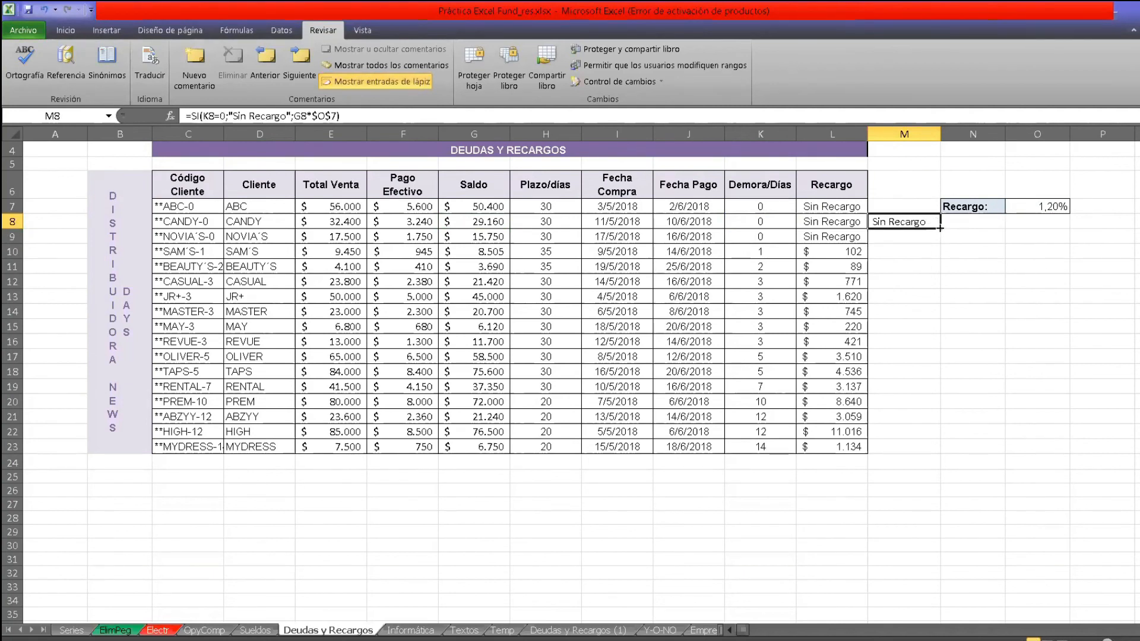
{"action": "left_click_drag", "start_coordinate": [941, 229], "coordinate": [941, 452]}
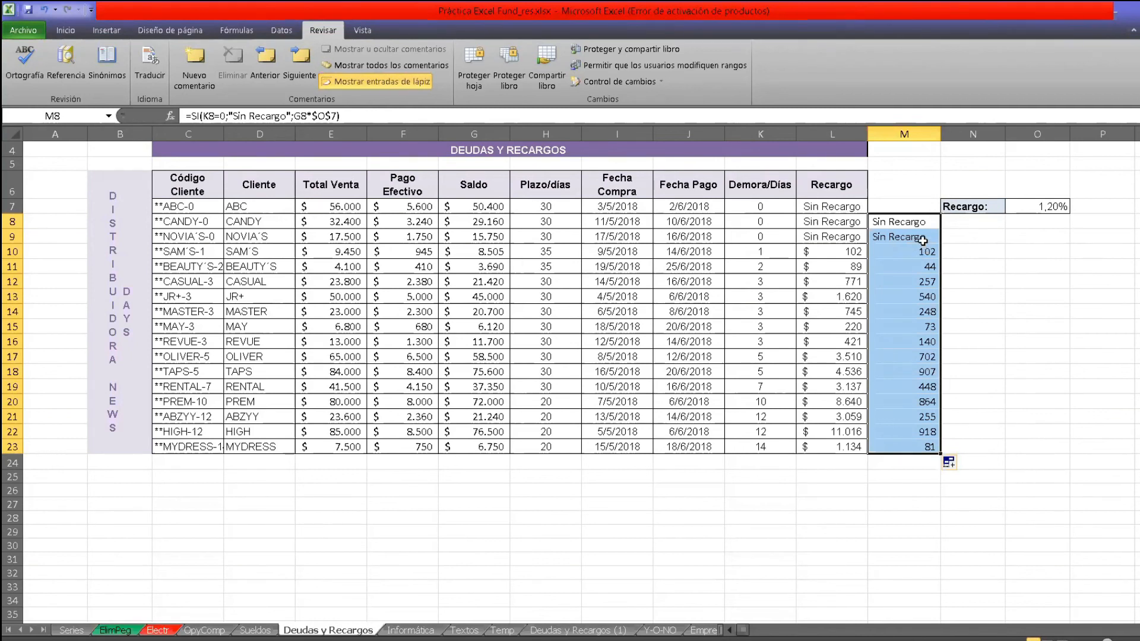
{"action": "left_click", "coordinate": [930, 442]}
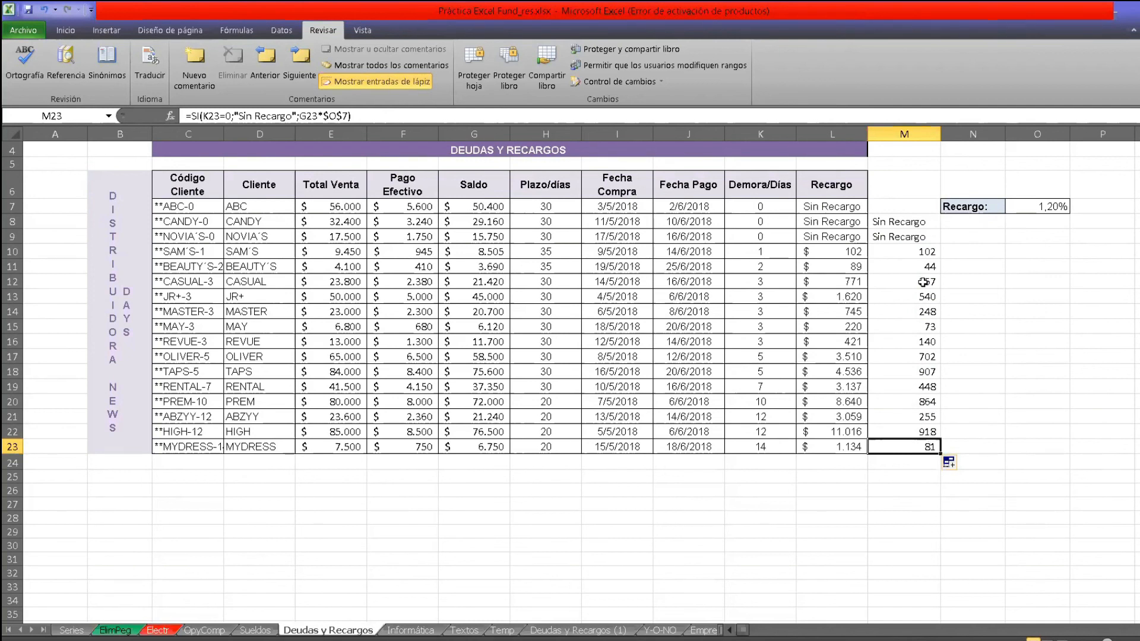
{"action": "left_click", "coordinate": [925, 253]}
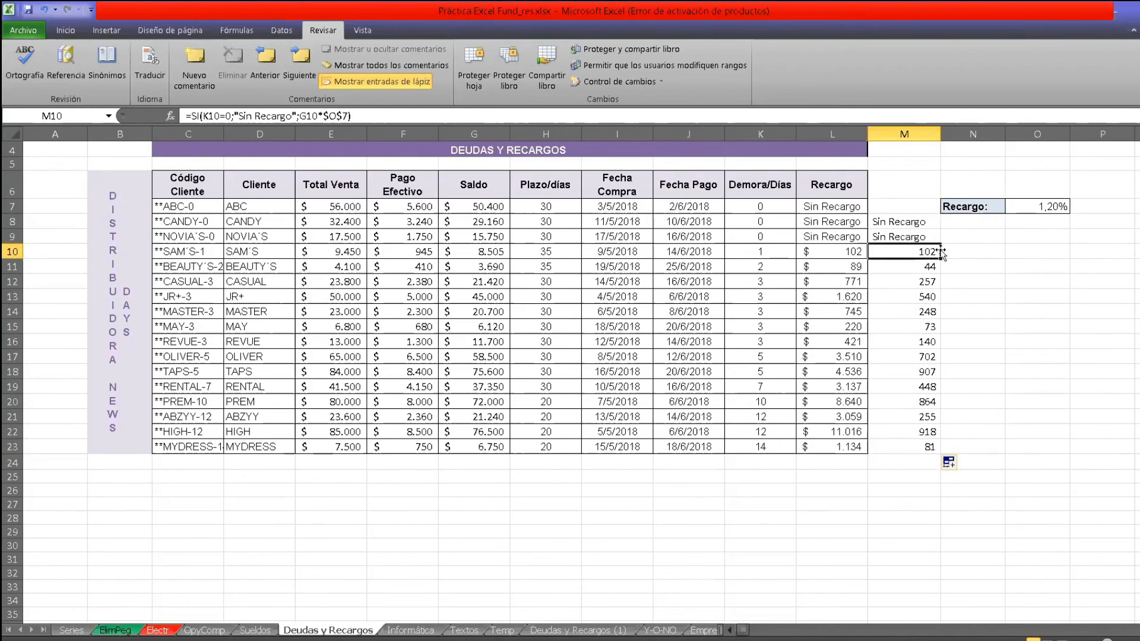
Compare the column M formulas in M9 and M10 with the Recargo formulas in L8 and L9 and the rate in O7.
{"action": "left_click", "coordinate": [929, 242]}
{"action": "left_click", "coordinate": [932, 253]}
{"action": "left_click", "coordinate": [1055, 208]}
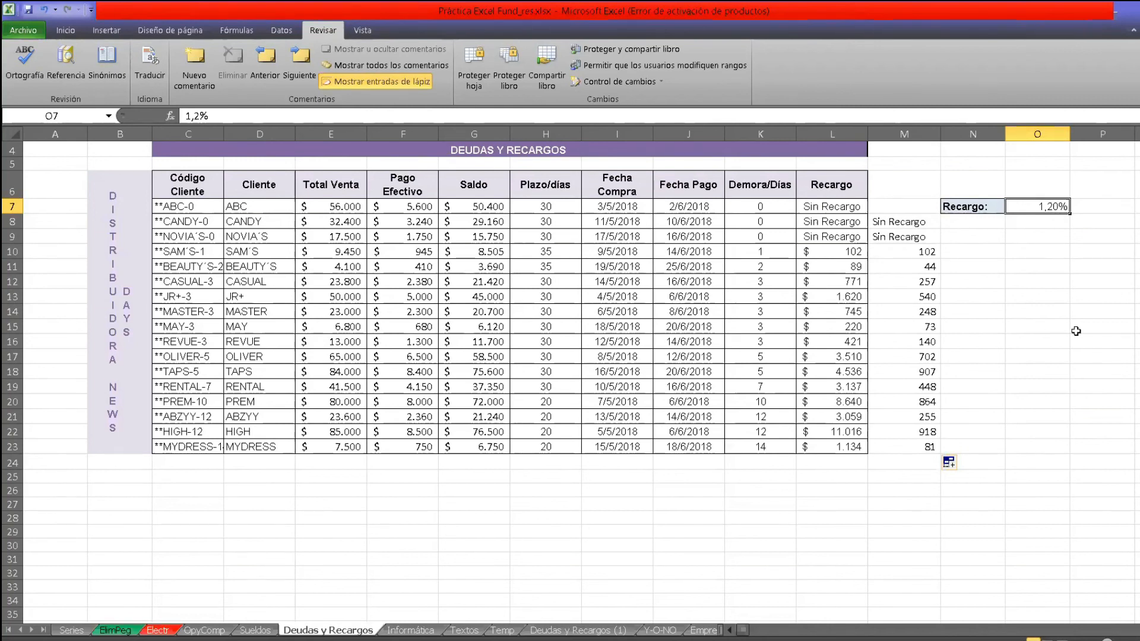
{"action": "left_click", "coordinate": [1046, 292]}
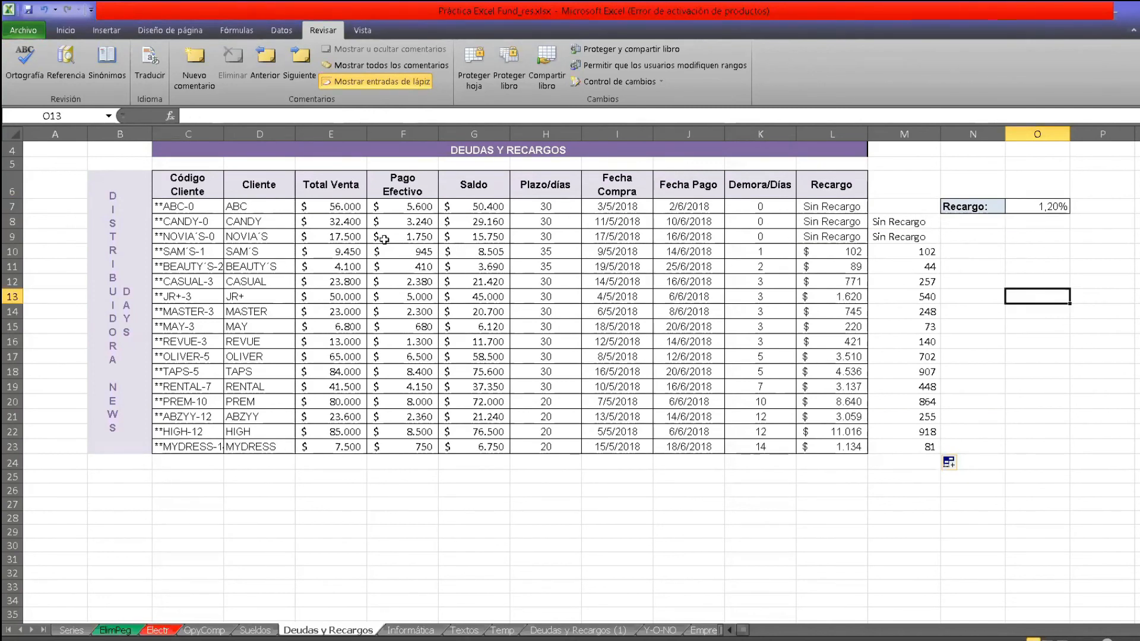
{"action": "left_click", "coordinate": [834, 219]}
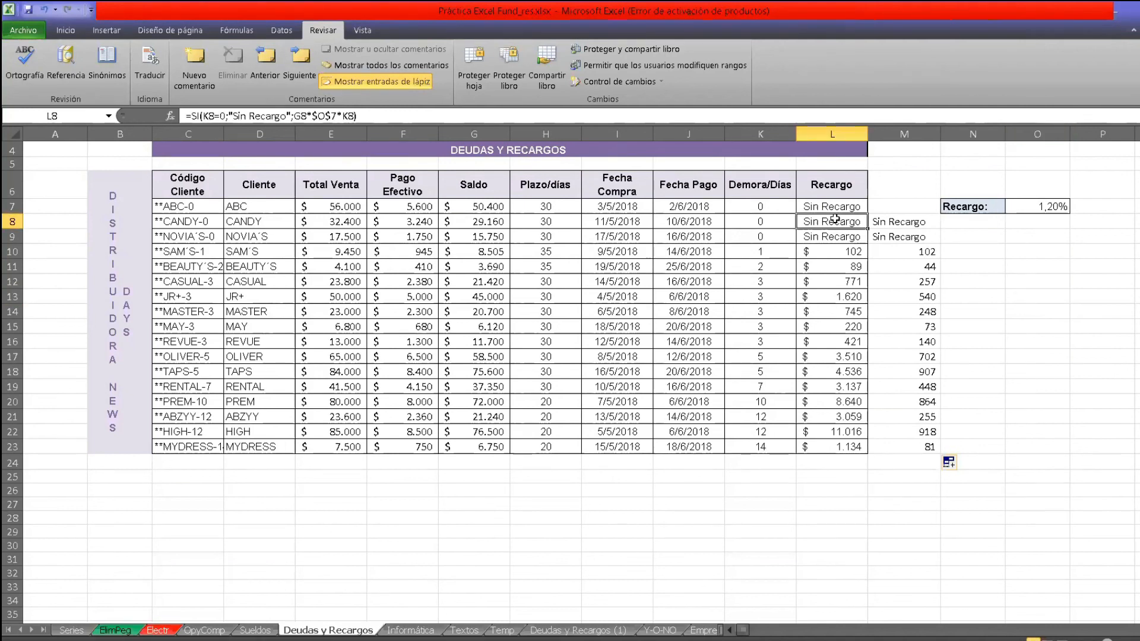
{"action": "left_click", "coordinate": [907, 249]}
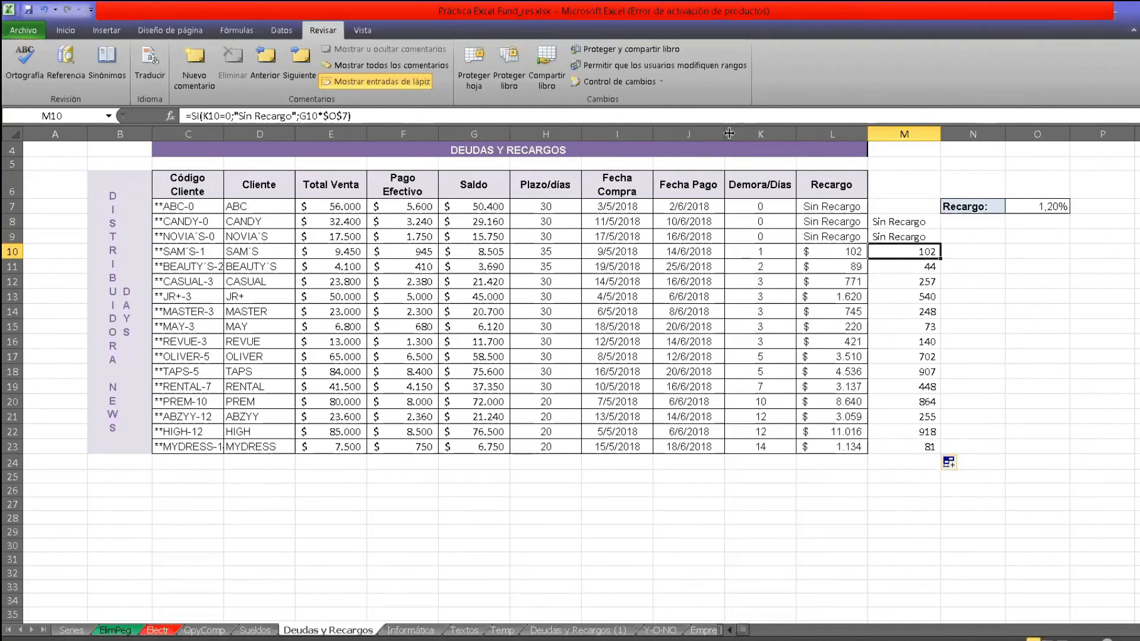
{"action": "left_click", "coordinate": [885, 253]}
{"action": "left_click", "coordinate": [835, 232]}
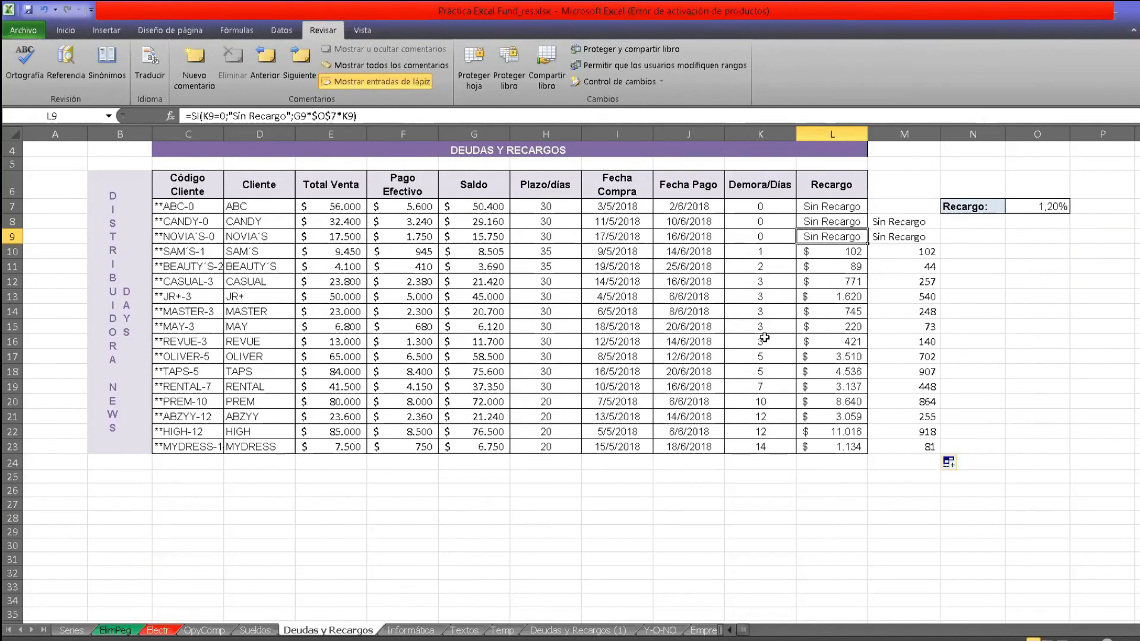
{"action": "left_click", "coordinate": [901, 237]}
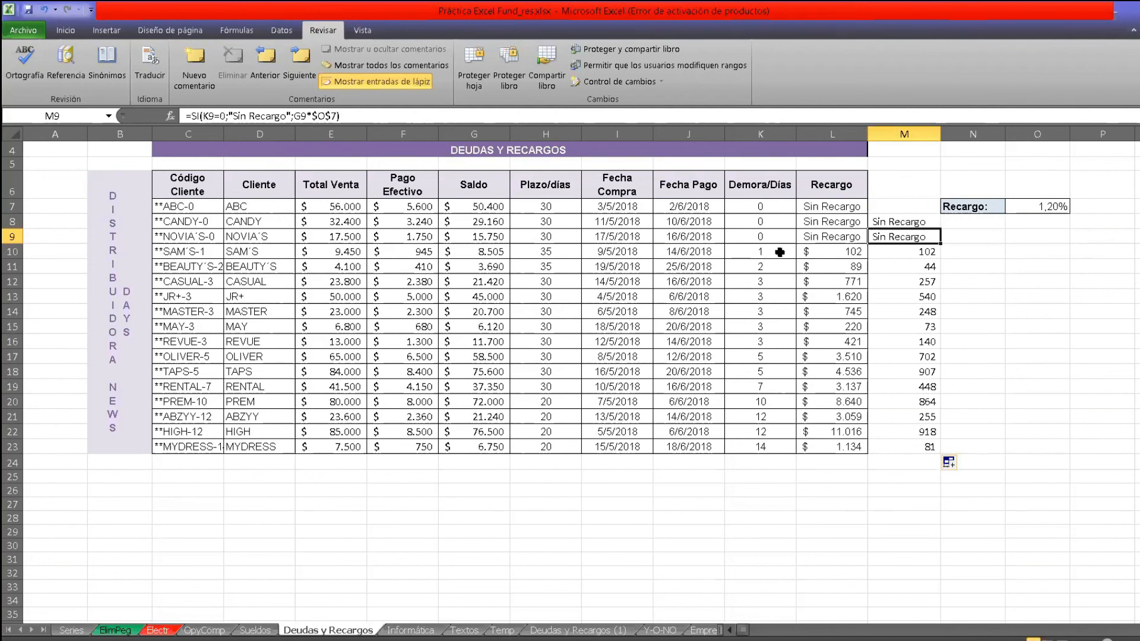
Multiply the surcharge in the M8 formula by the delay days, making it =SI(K8=0;"Sin Recargo";G8*$O$7*K8).
{"action": "left_click", "coordinate": [918, 224]}
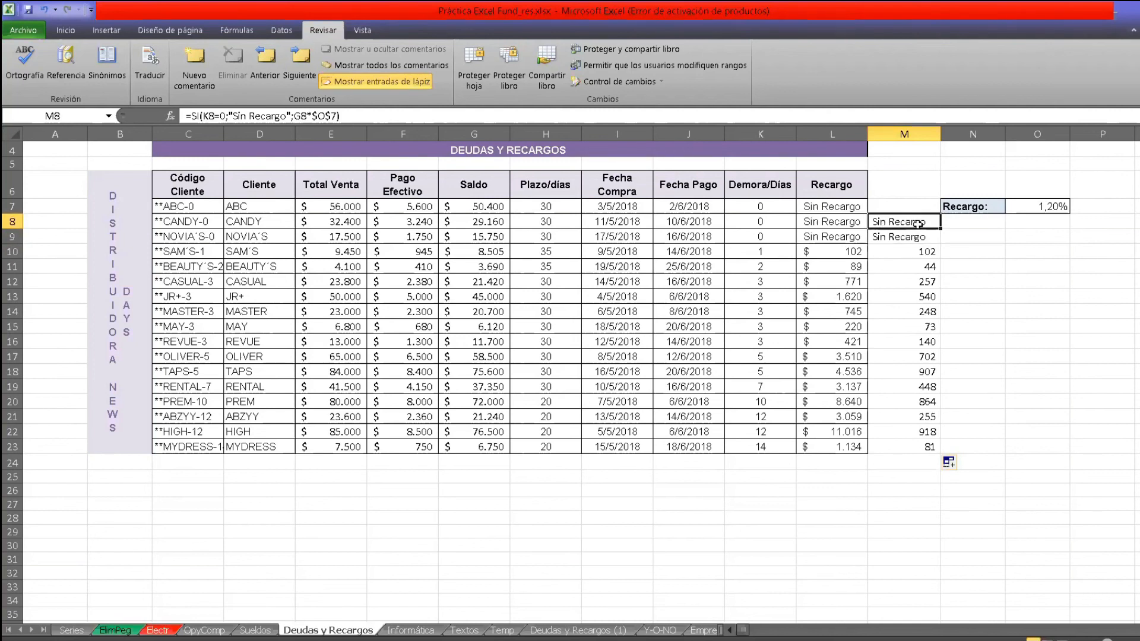
{"action": "left_click", "coordinate": [336, 114]}
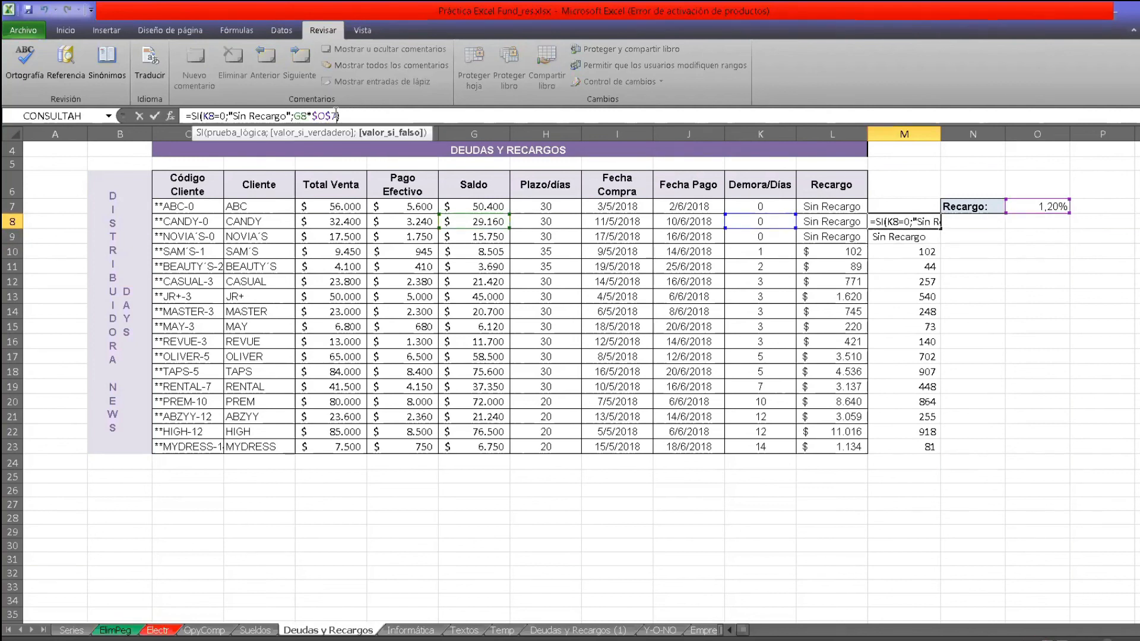
{"action": "type", "text": "*\""}
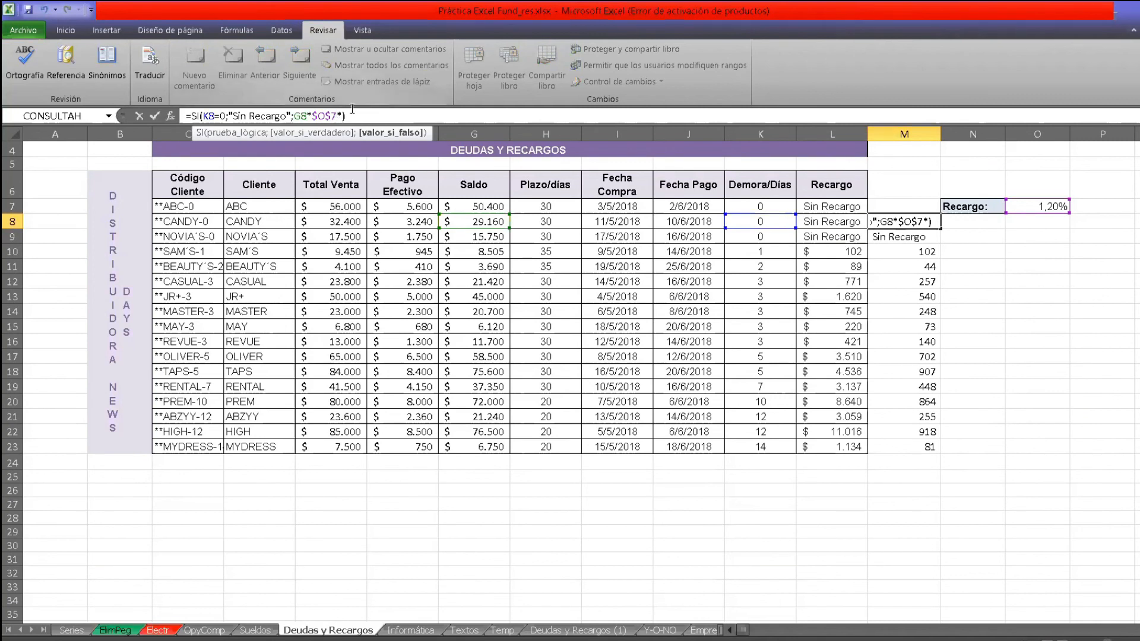
{"action": "key", "text": "BackSpace"}
{"action": "left_click", "coordinate": [773, 221]}
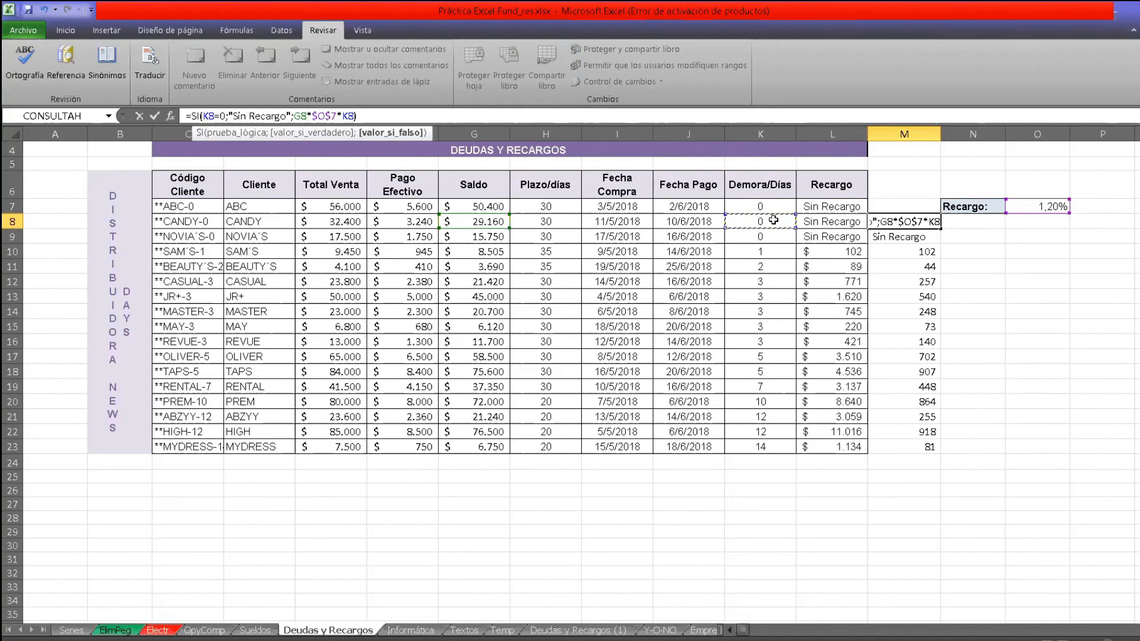
{"action": "type", "text": ")"}
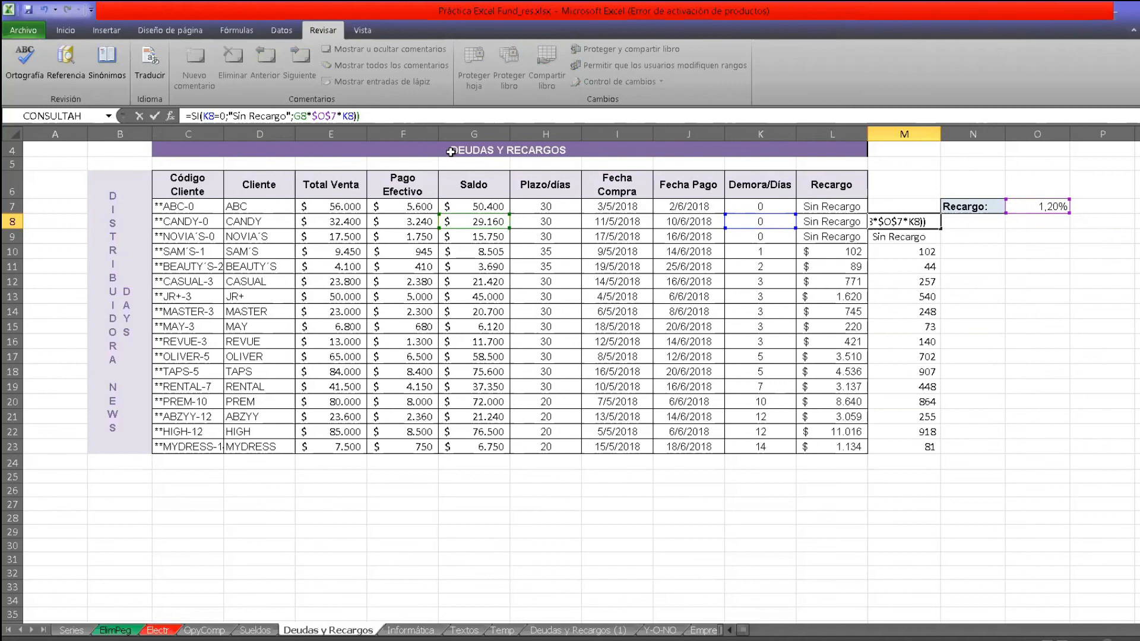
{"action": "key", "text": "BackSpace"}
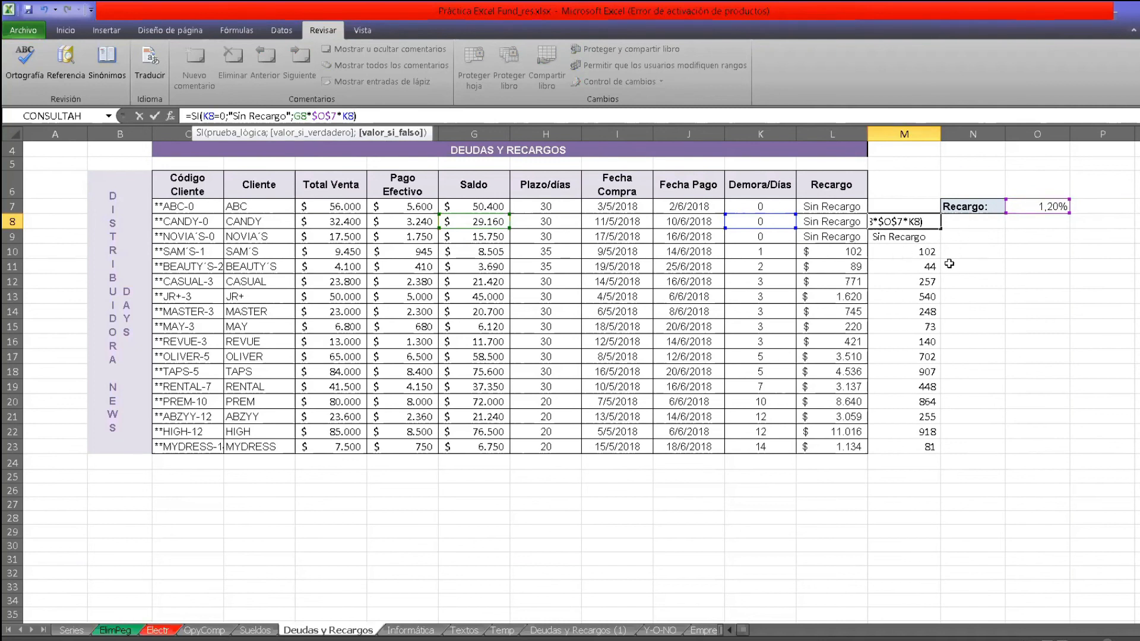
{"action": "key", "text": "Return"}
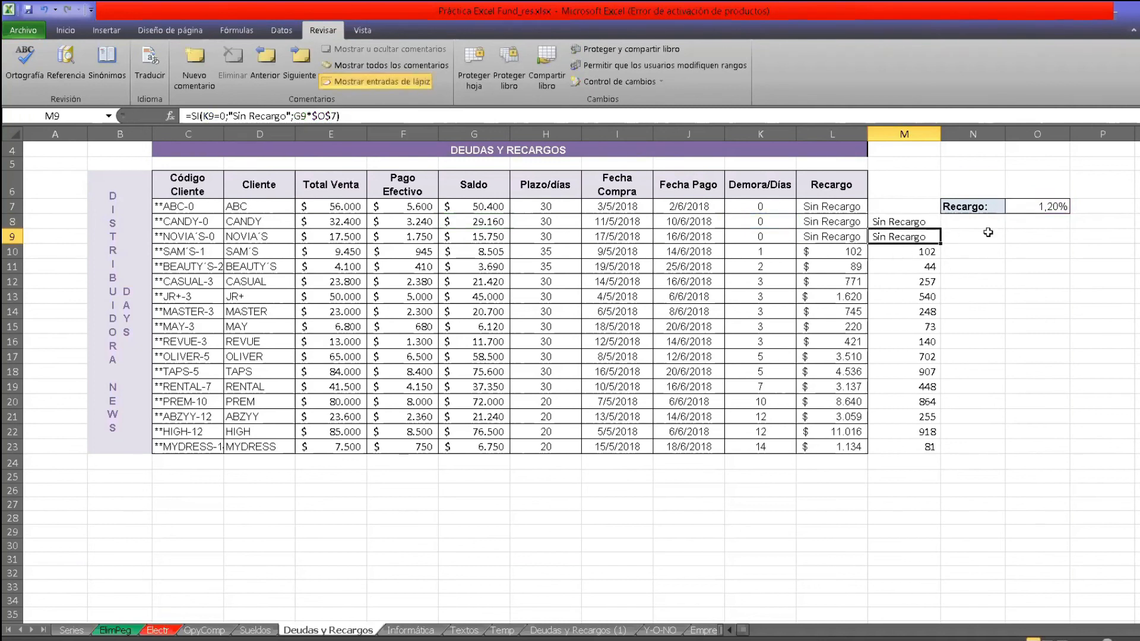
Copy the corrected M8 formula down through M23, and review the formulas in K10 and L8.
{"action": "left_click", "coordinate": [884, 209]}
{"action": "left_click", "coordinate": [918, 225]}
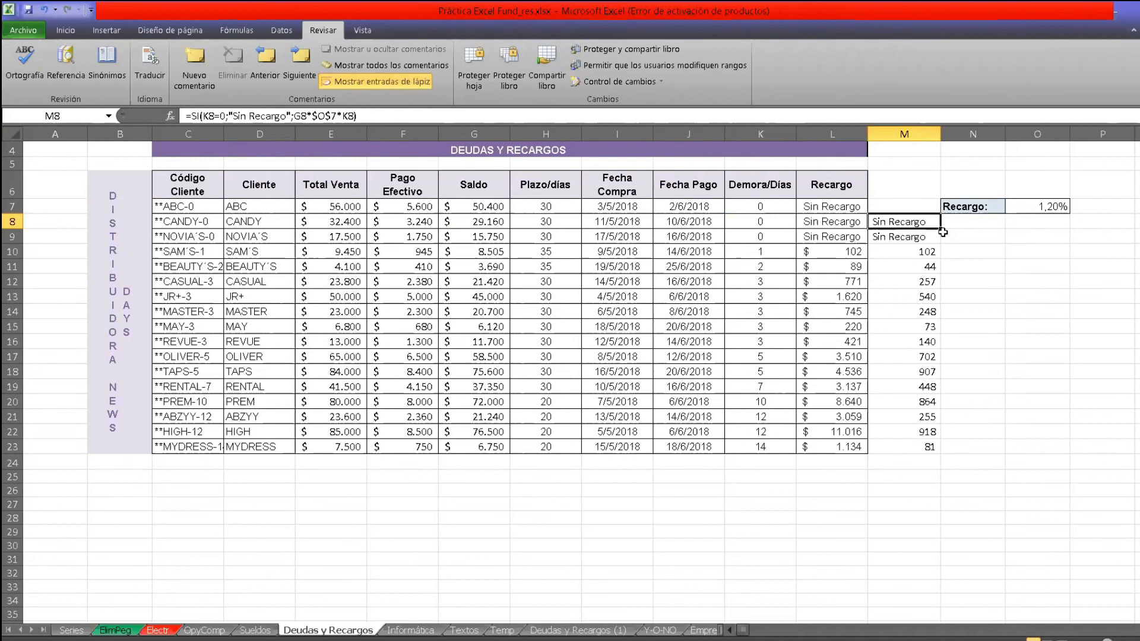
{"action": "left_click_drag", "start_coordinate": [939, 228], "coordinate": [937, 454]}
{"action": "left_click", "coordinate": [994, 396]}
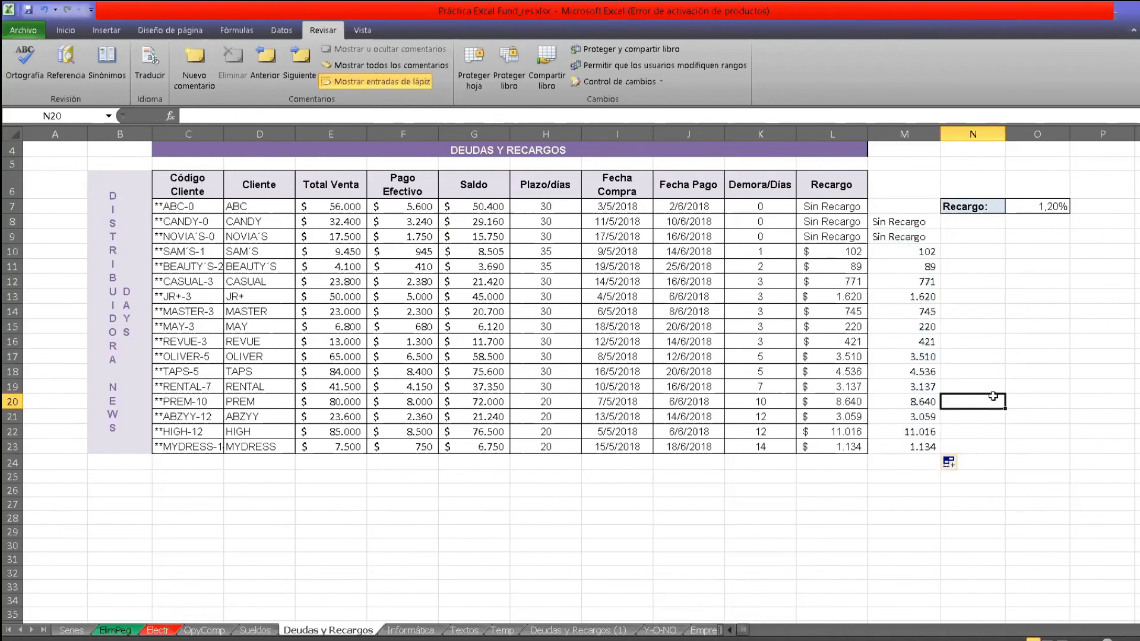
{"action": "left_click", "coordinate": [772, 252]}
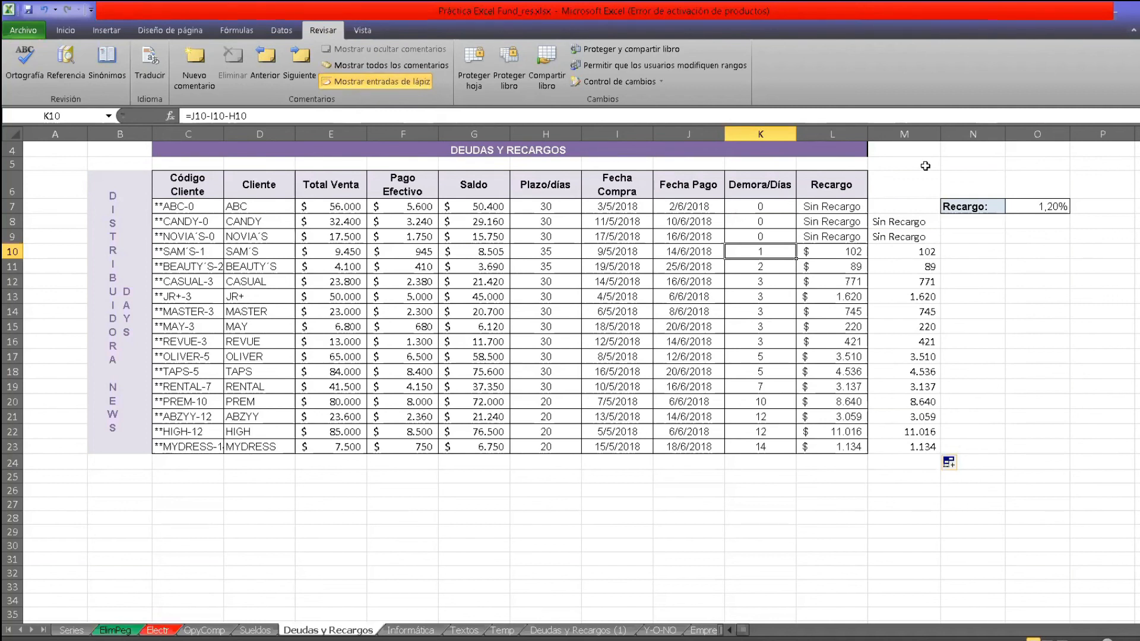
{"action": "left_click", "coordinate": [824, 221]}
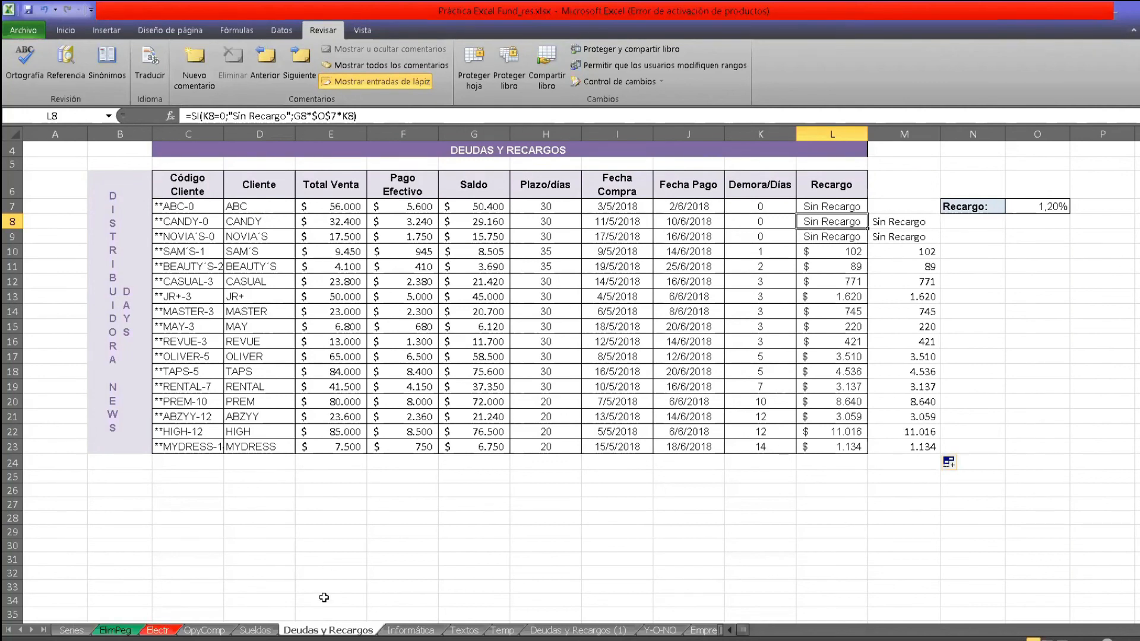
Open the Informática sheet and examine the Justificó la Venta formula in M8.
{"action": "left_click", "coordinate": [410, 630]}
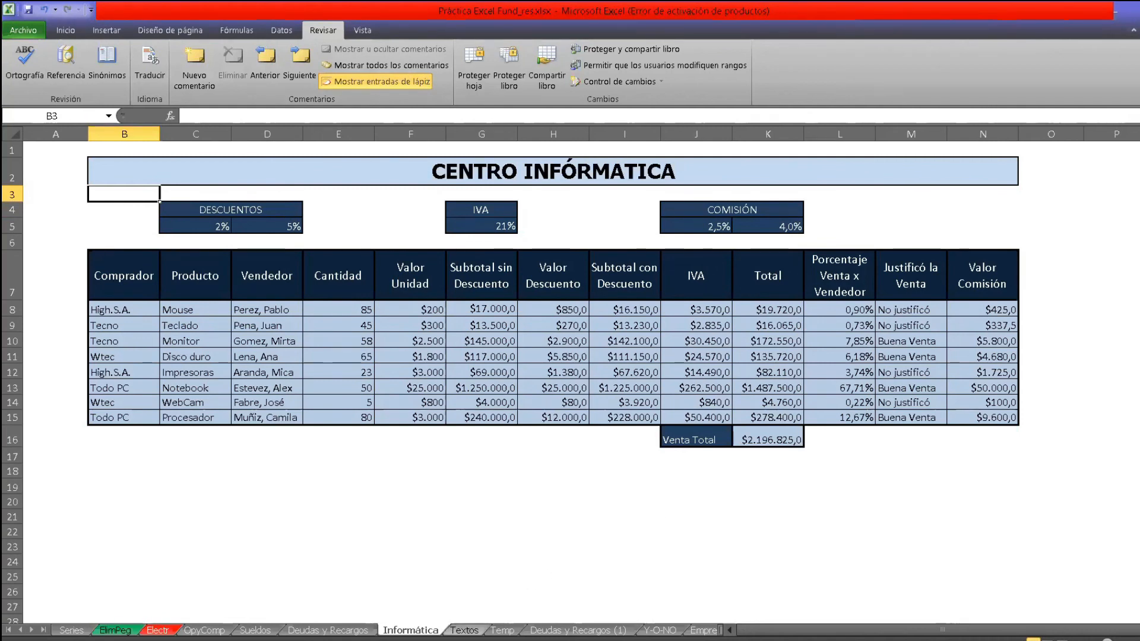
{"action": "left_click", "coordinate": [913, 310]}
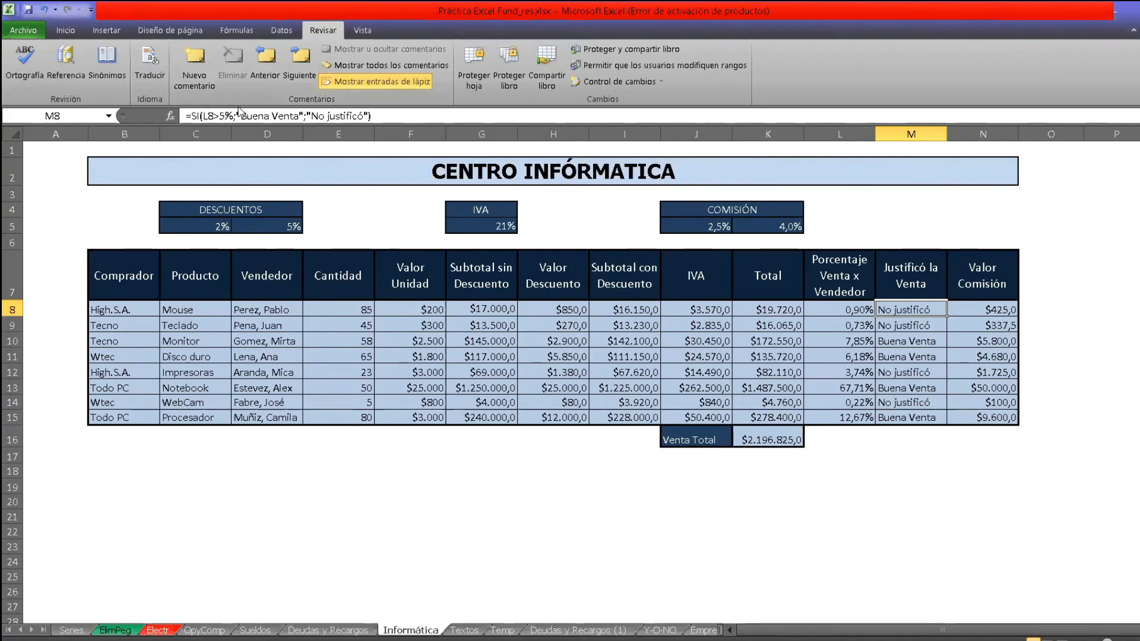
{"action": "left_click", "coordinate": [375, 117]}
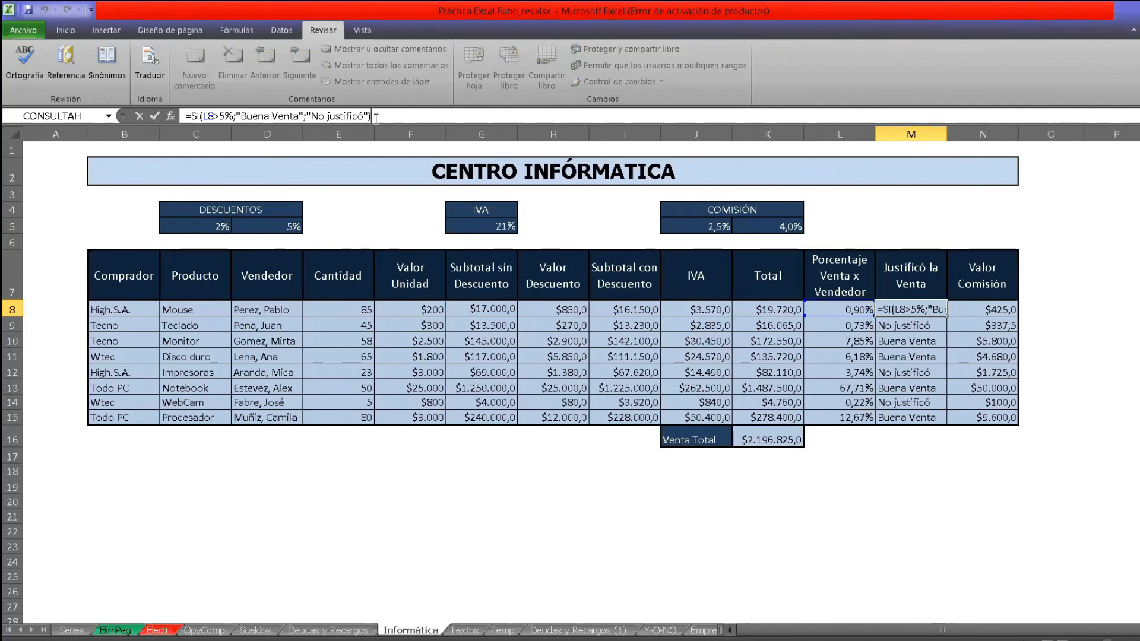
Replace the fixed percentage in the M8 formula with the cell reference D$5, giving =SI(L8>D$5;"Buena Venta";"No justificó").
{"action": "left_click", "coordinate": [231, 117]}
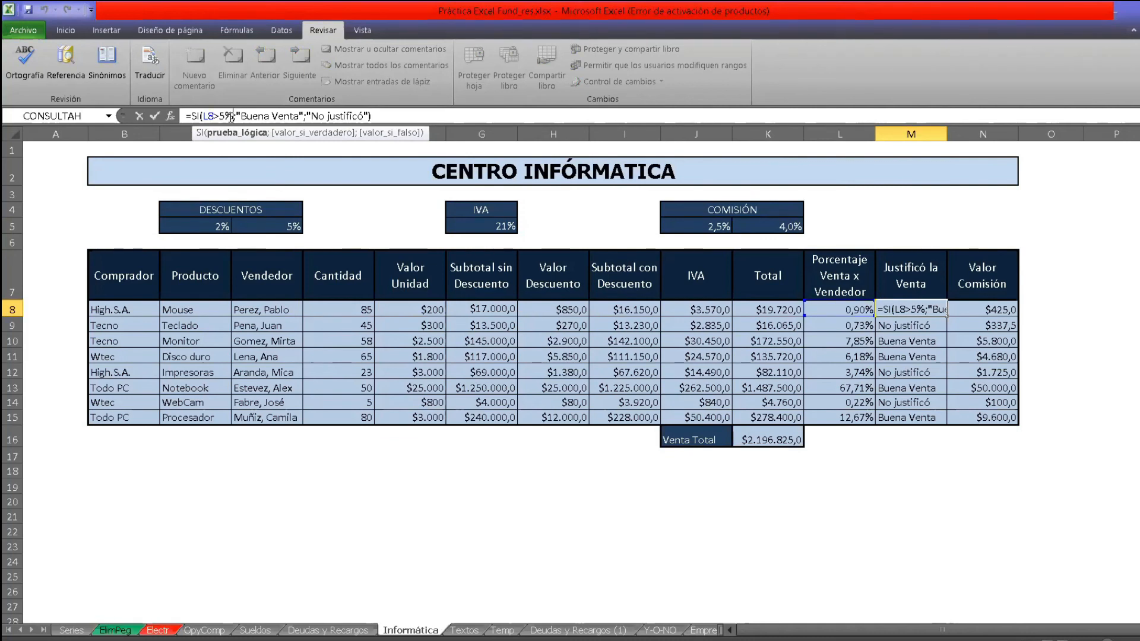
{"action": "key", "text": "BackSpace"}
{"action": "key", "text": "BackSpace"}
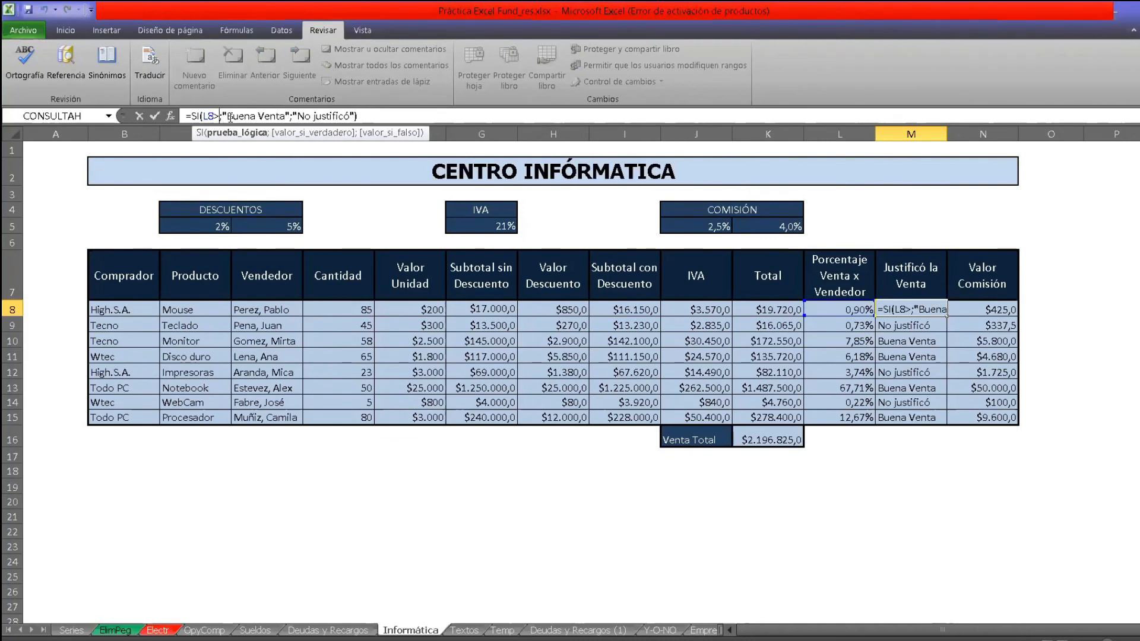
{"action": "type", "text": "D"}
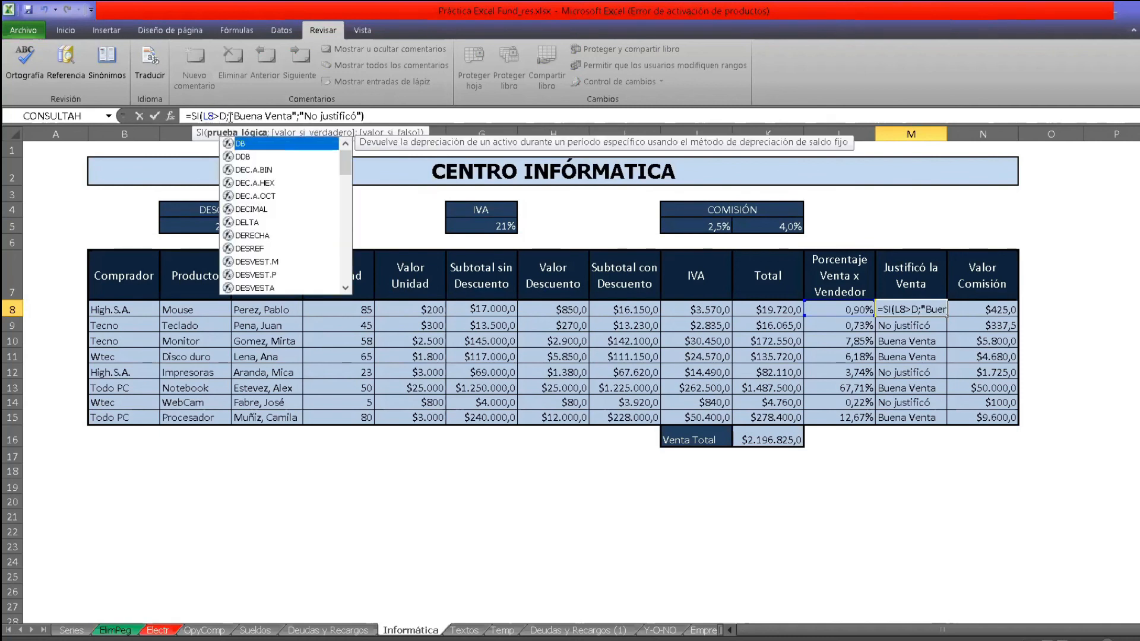
{"action": "type", "text": "$5"}
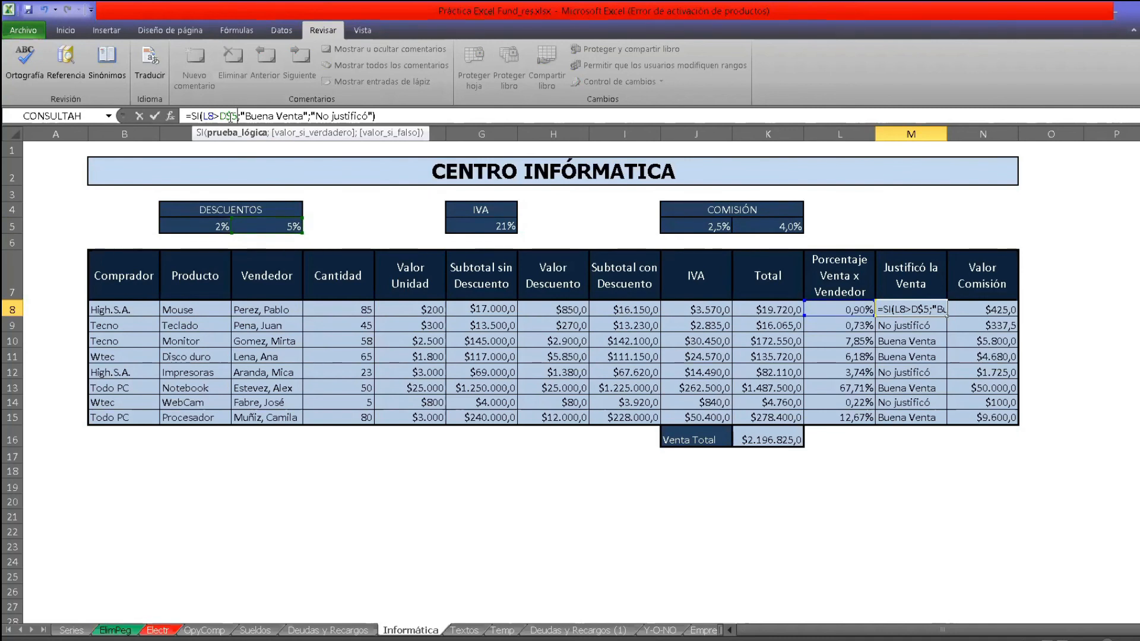
{"action": "key", "text": "Return"}
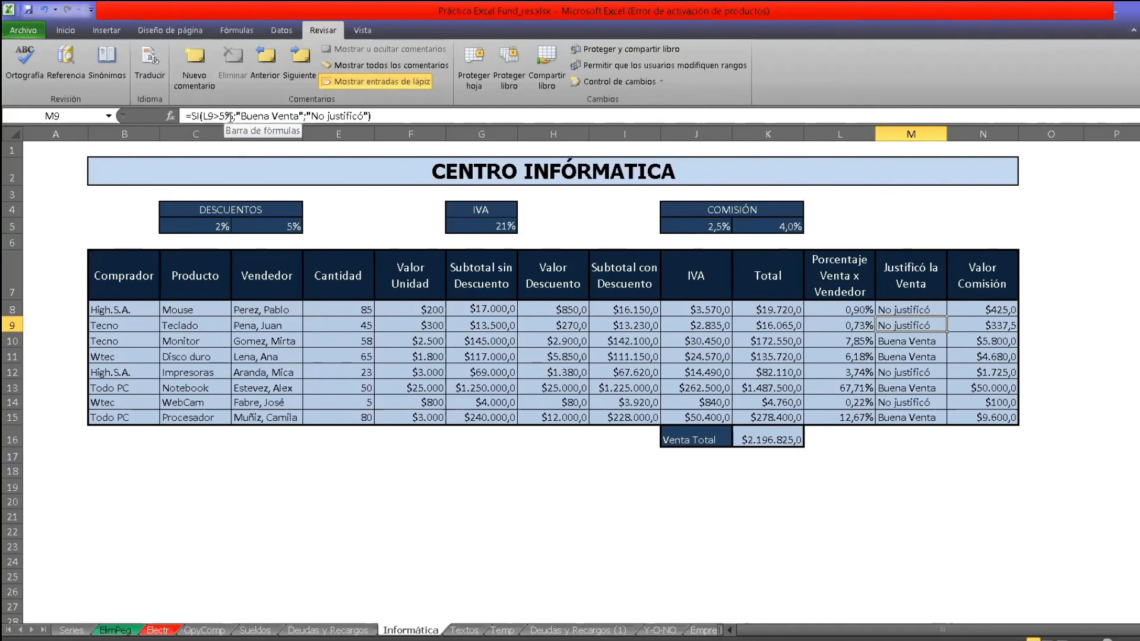